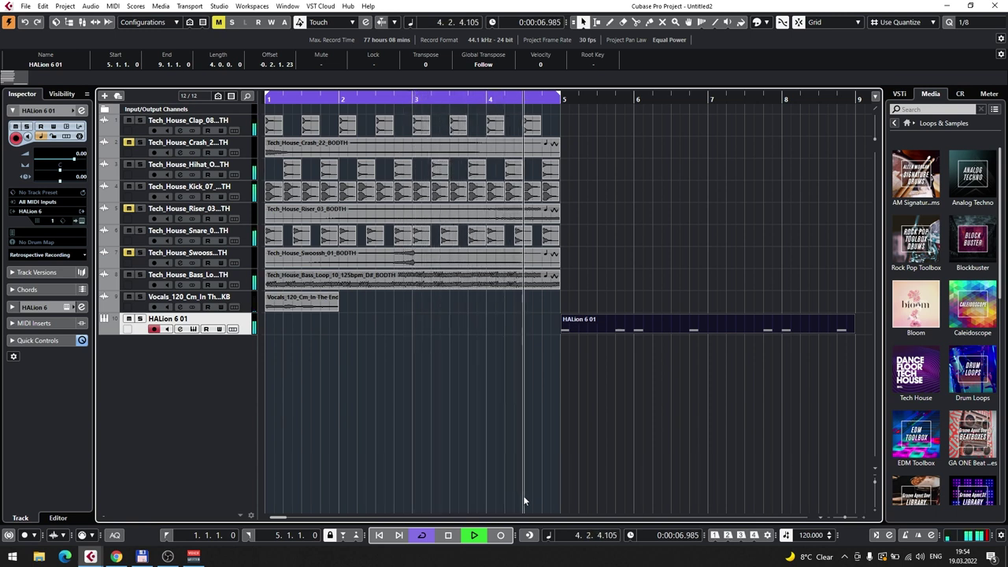
# Step: Record a new melody part over bars 1 to 4 on the HALion 6 01 track and open it for note editing
pyautogui.click(504, 535)
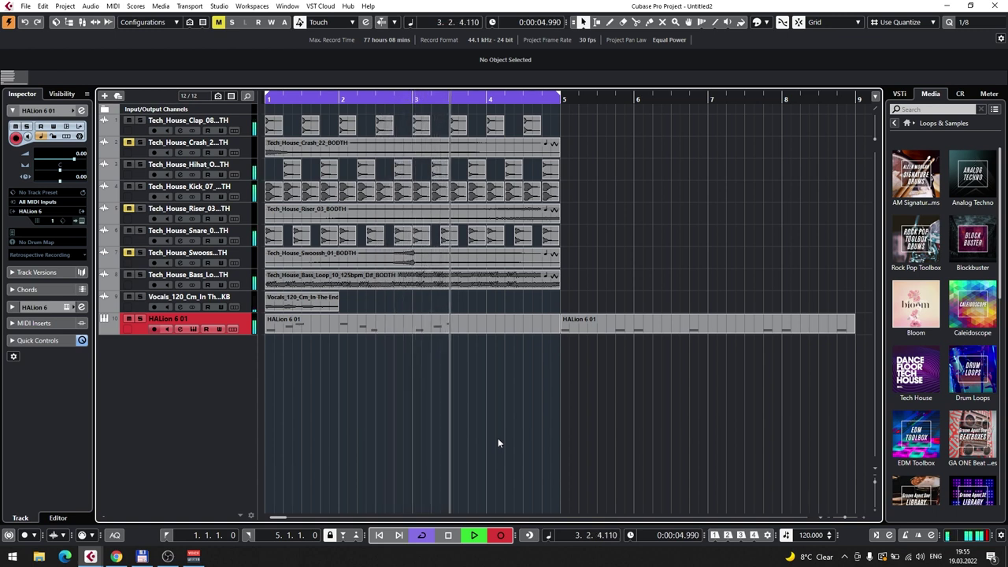
pyautogui.press('space')
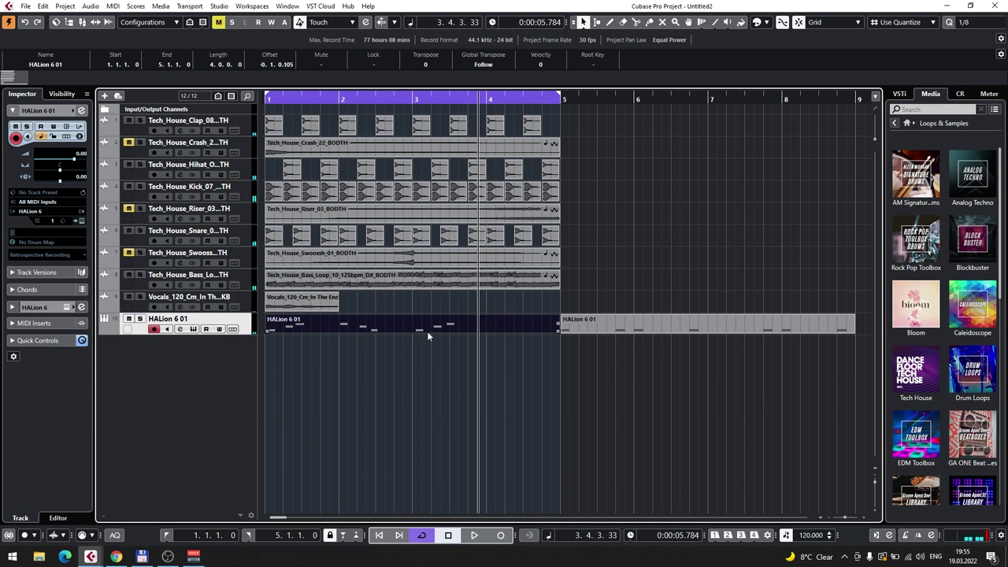
pyautogui.doubleClick(337, 323)
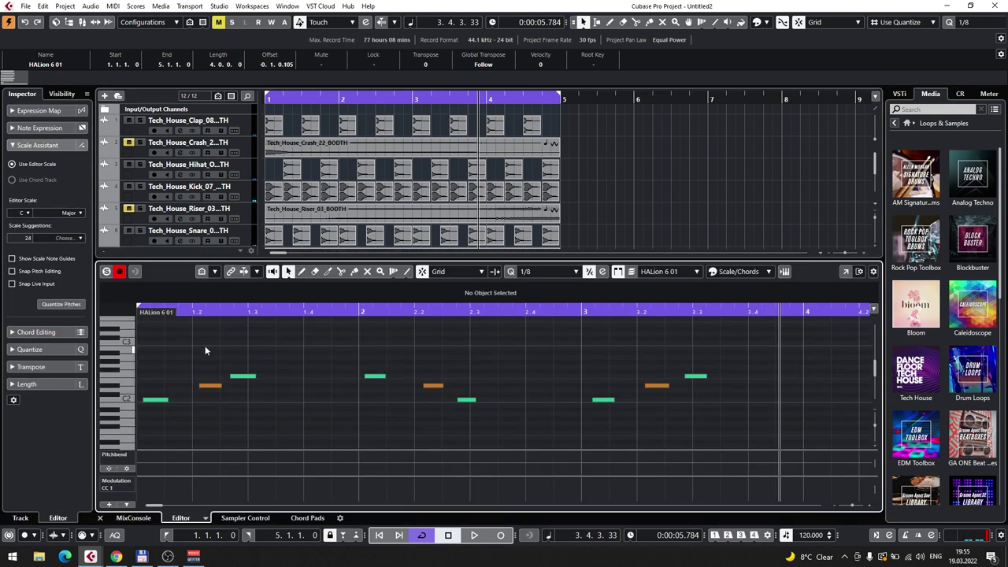
# Step: Align the three bar 1 notes to 1.1.1, 1.2.1 and 1.2.3, each with a length of 0.0.2.0
pyautogui.scroll(2, 267, 386)
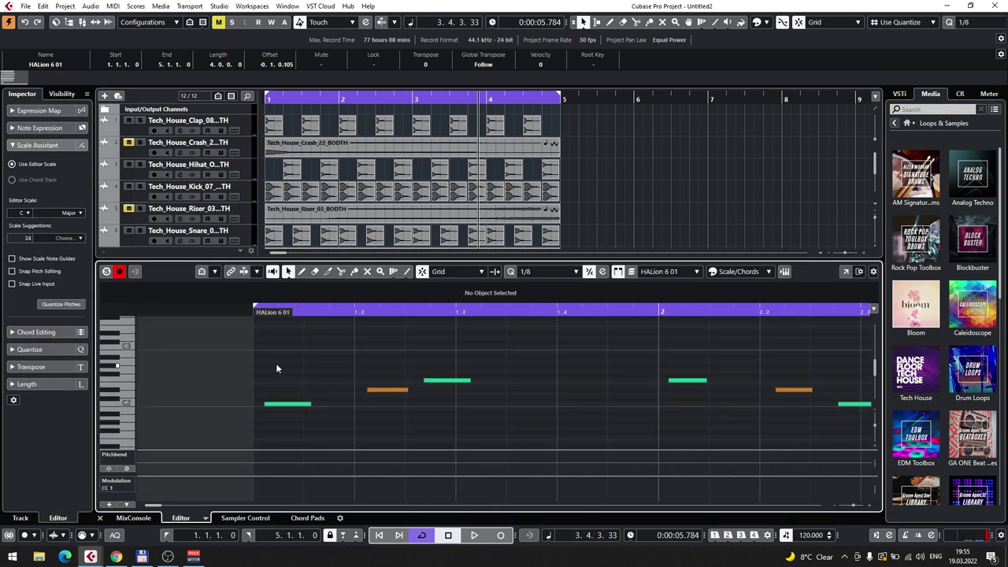
pyautogui.moveTo(262, 333); pyautogui.dragTo(436, 407)
pyautogui.moveTo(295, 406); pyautogui.dragTo(284, 406)
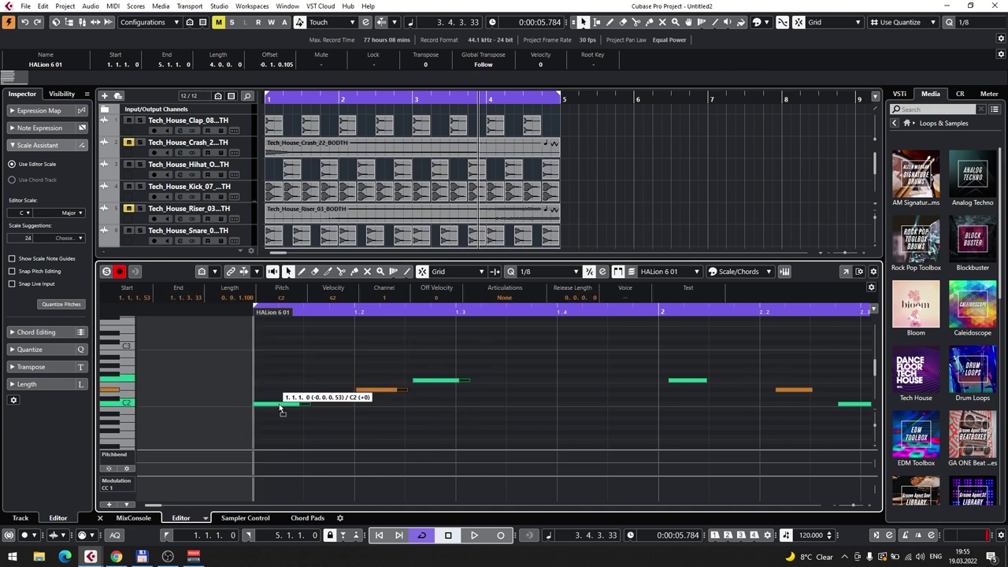
pyautogui.click(318, 358)
pyautogui.moveTo(373, 391); pyautogui.dragTo(370, 394)
pyautogui.click(438, 382)
pyautogui.moveTo(450, 380); pyautogui.dragTo(455, 381)
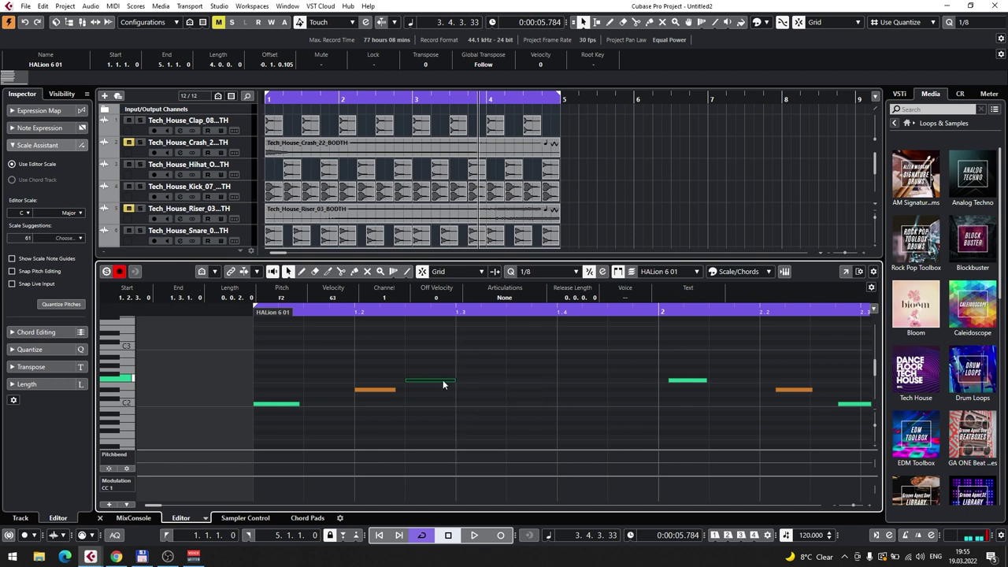
pyautogui.moveTo(396, 389); pyautogui.dragTo(404, 389)
pyautogui.click(299, 403)
# Step: Play the arrangement from the start to audition the aligned notes
pyautogui.press('Home')
pyautogui.press('space')
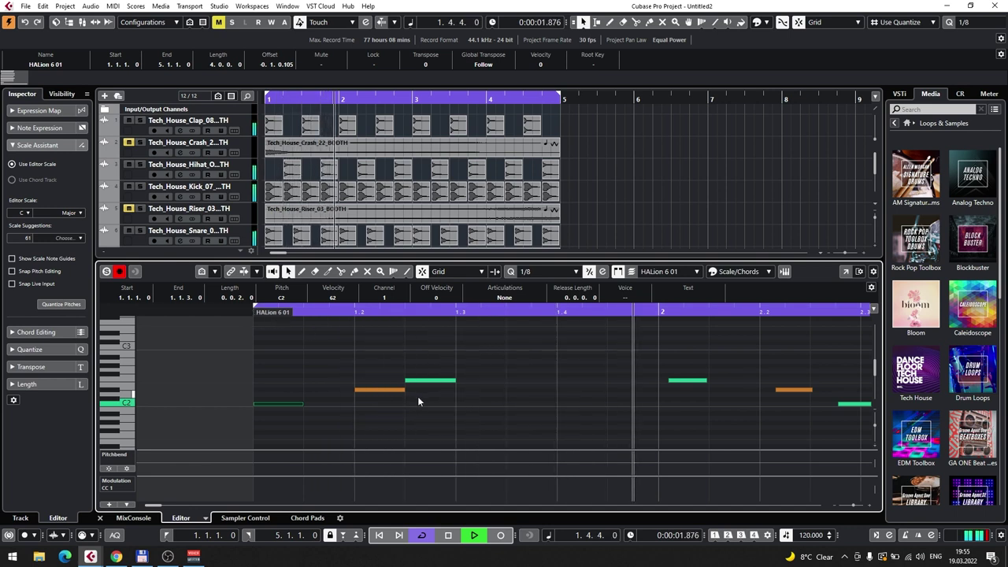
pyautogui.press('space')
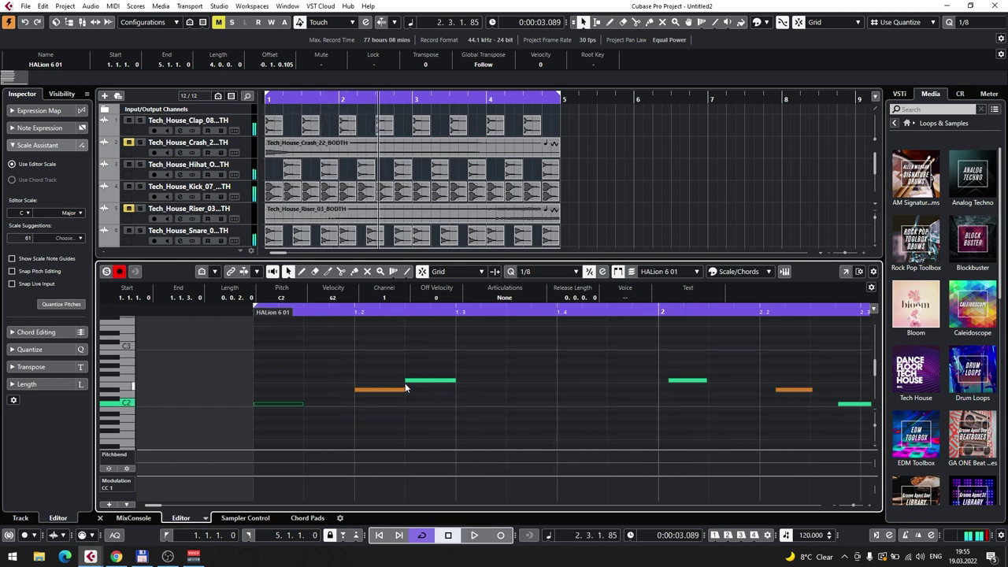
# Step: Shorten the second and third notes of bar 1, and align bar 2's three notes to 2.1.1, 2.2.1 and 2.2.3
pyautogui.moveTo(405, 389); pyautogui.dragTo(391, 389)
pyautogui.moveTo(455, 381); pyautogui.dragTo(376, 390)
pyautogui.moveTo(559, 378); pyautogui.dragTo(600, 379)
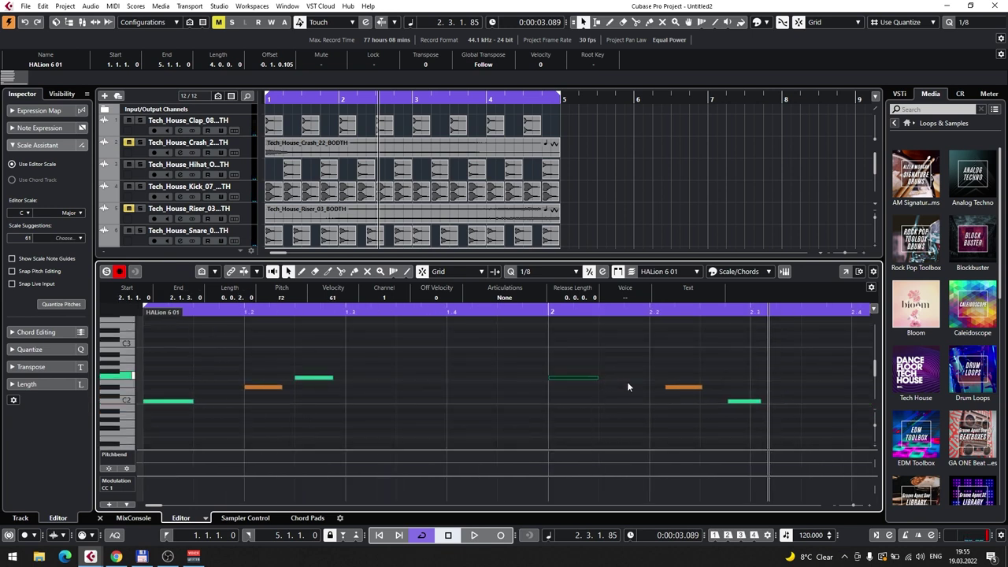
pyautogui.moveTo(683, 389); pyautogui.dragTo(739, 401)
pyautogui.press('g')
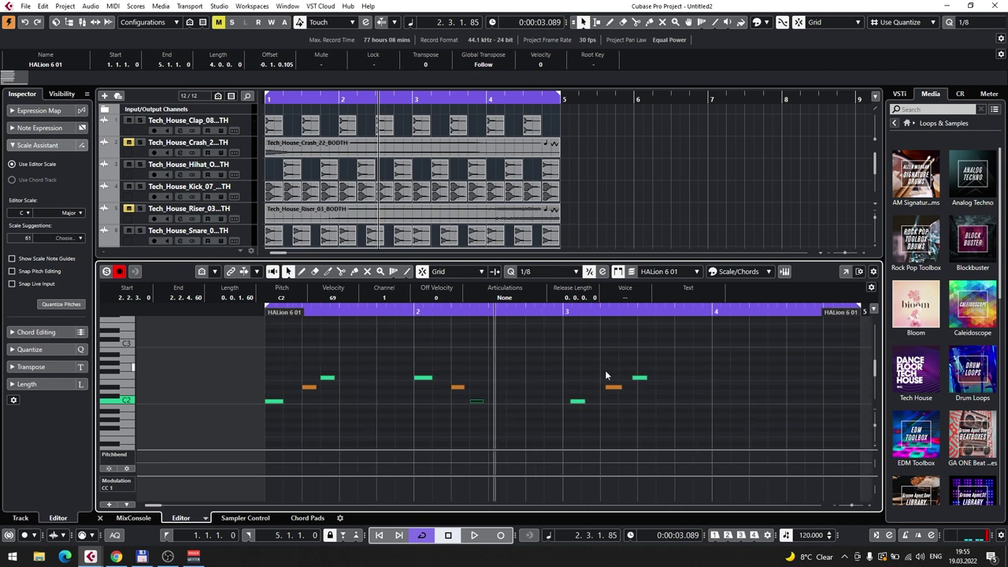
# Step: Align bar 3's three notes to 3.1.1, 3.2.1 and 3.2.3, and set the last one's length to 0.0.1.60
pyautogui.press('h')
pyautogui.press('h')
pyautogui.moveTo(562, 400); pyautogui.dragTo(593, 402)
pyautogui.click(580, 399)
pyautogui.moveTo(701, 390)
pyautogui.mouseDown()
pyautogui.moveTo(685, 386)
pyautogui.moveTo(725, 386)
pyautogui.moveTo(700, 381)
pyautogui.mouseUp()
pyautogui.hscroll(3, 758, 381)
pyautogui.scroll(-5, 628, 407)
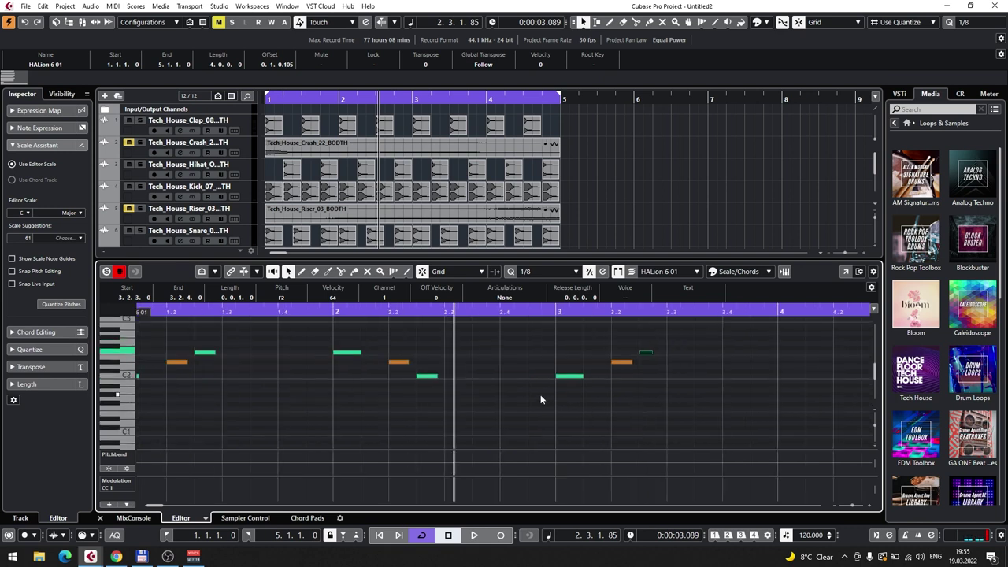
pyautogui.scroll(3, 669, 366)
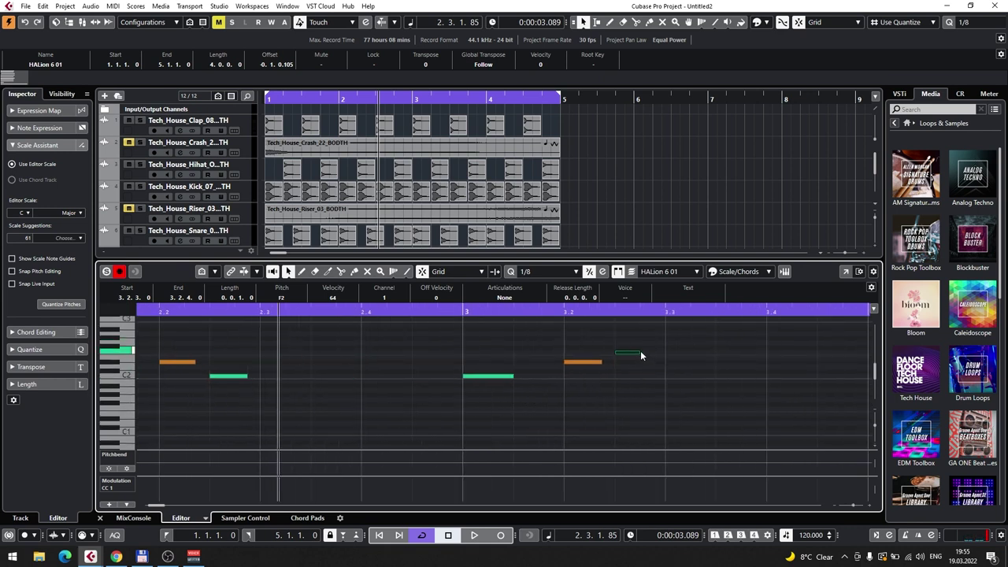
pyautogui.moveTo(642, 352); pyautogui.dragTo(651, 355)
pyautogui.scroll(-3, 643, 381)
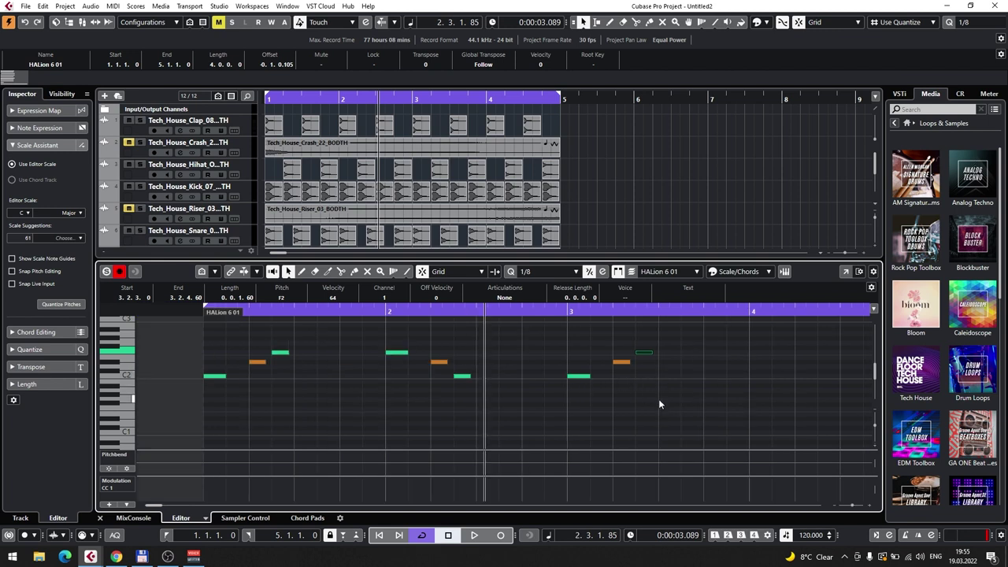
pyautogui.scroll(2, 650, 417)
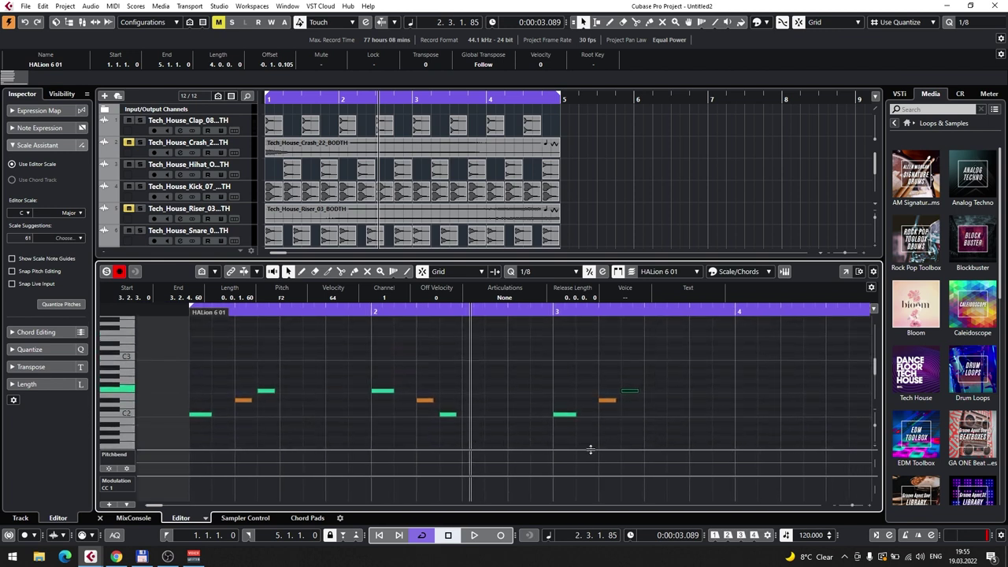
# Step: Copy the three bar 2 notes to bar 4, starting at 4.1.1, and close the note editor
pyautogui.moveTo(683, 433); pyautogui.dragTo(570, 408)
pyautogui.click(252, 358)
pyautogui.moveTo(251, 355); pyautogui.dragTo(403, 421)
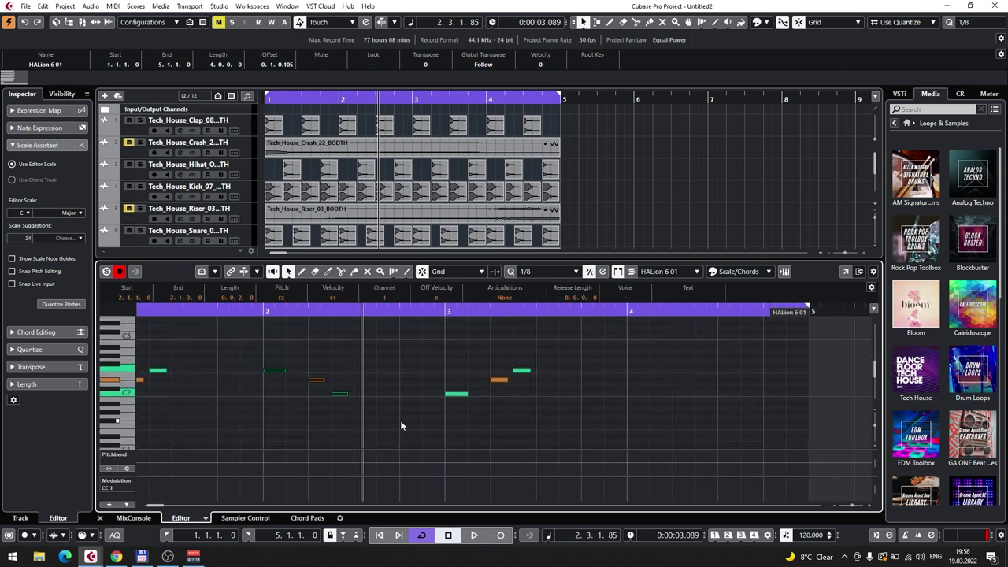
pyautogui.click(606, 311)
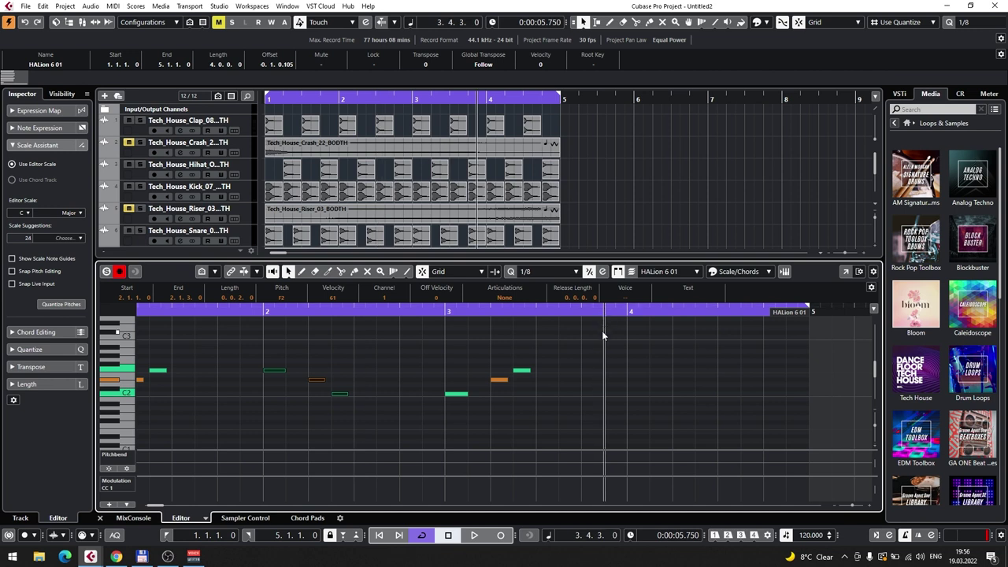
pyautogui.hotkey('ctrl', 'v')
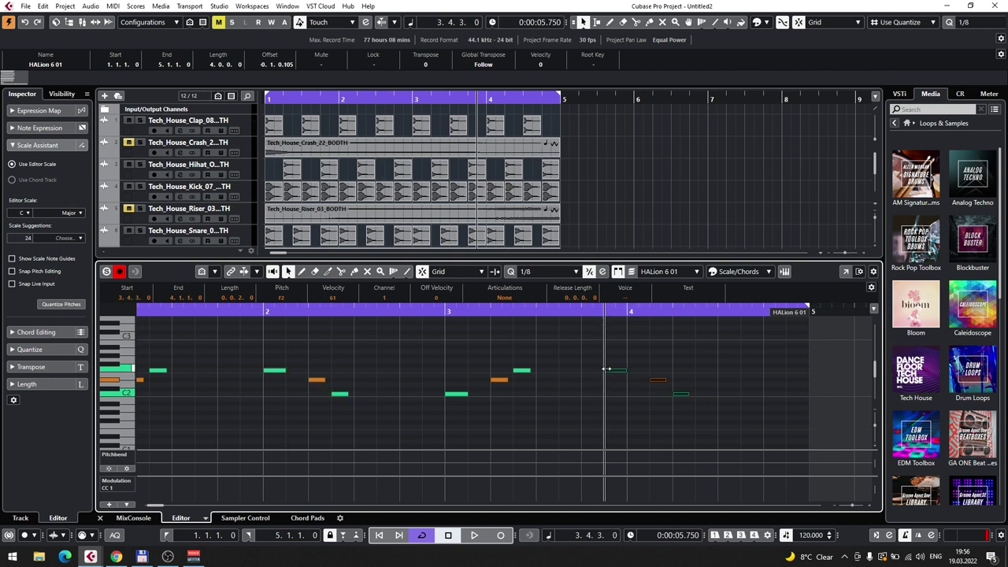
pyautogui.moveTo(610, 374); pyautogui.dragTo(635, 376)
pyautogui.click(644, 402)
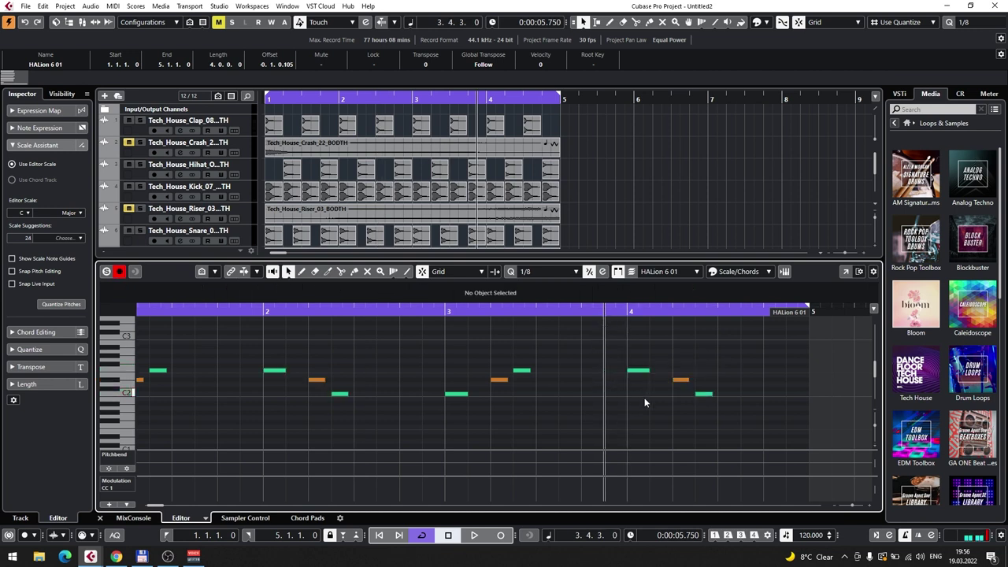
pyautogui.click(100, 518)
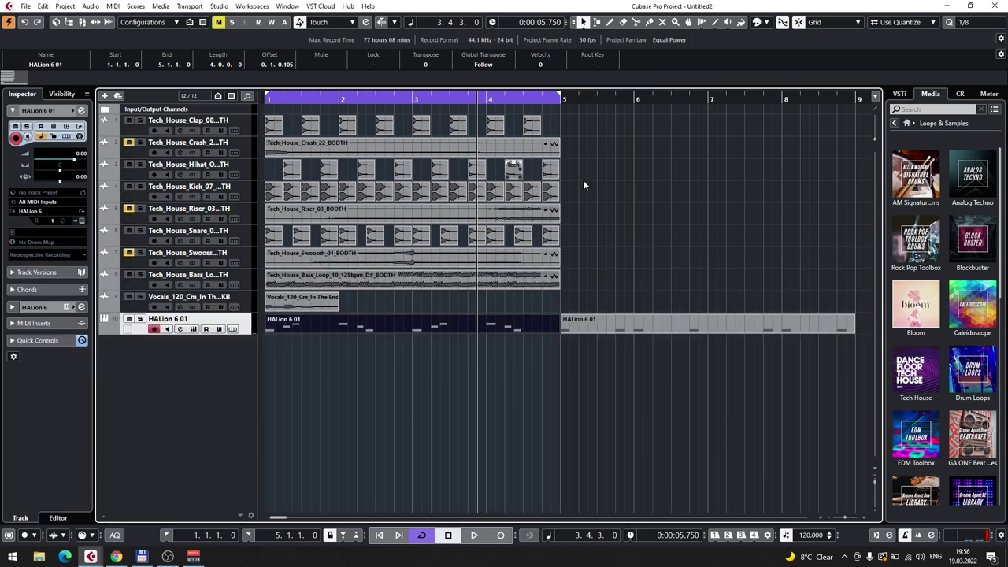
# Step: Move the older HALion part from bar 5 to 5.2.3 and play the arrangement from the start
pyautogui.moveTo(571, 330); pyautogui.dragTo(599, 333)
pyautogui.press('Home')
pyautogui.press('space')
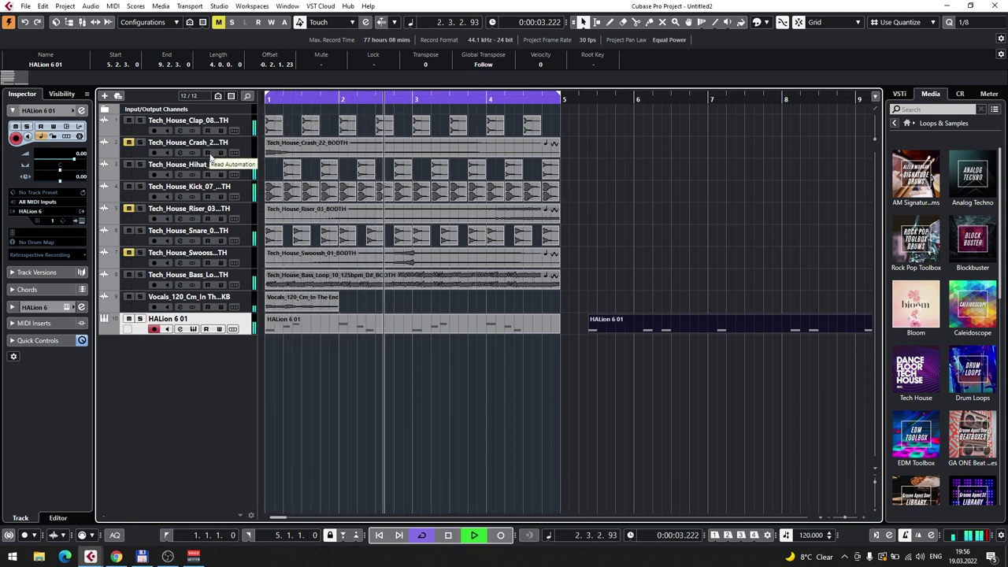
pyautogui.press('space')
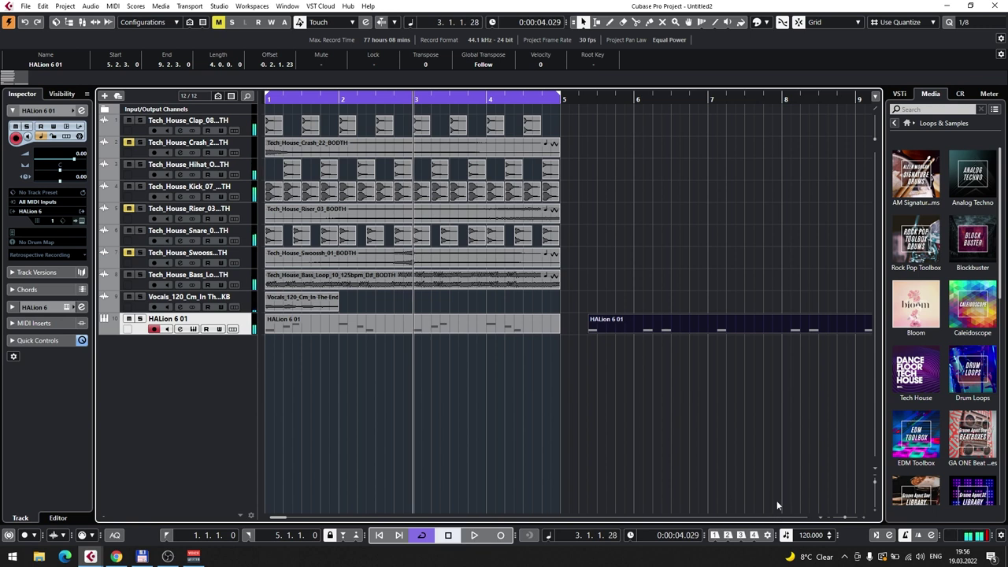
# Step: Inspect the new part's notes in the editor and replay the loop to audition the melody with the drums
pyautogui.doubleClick(390, 332)
pyautogui.scroll(-5, 428, 412)
pyautogui.scroll(8, 426, 408)
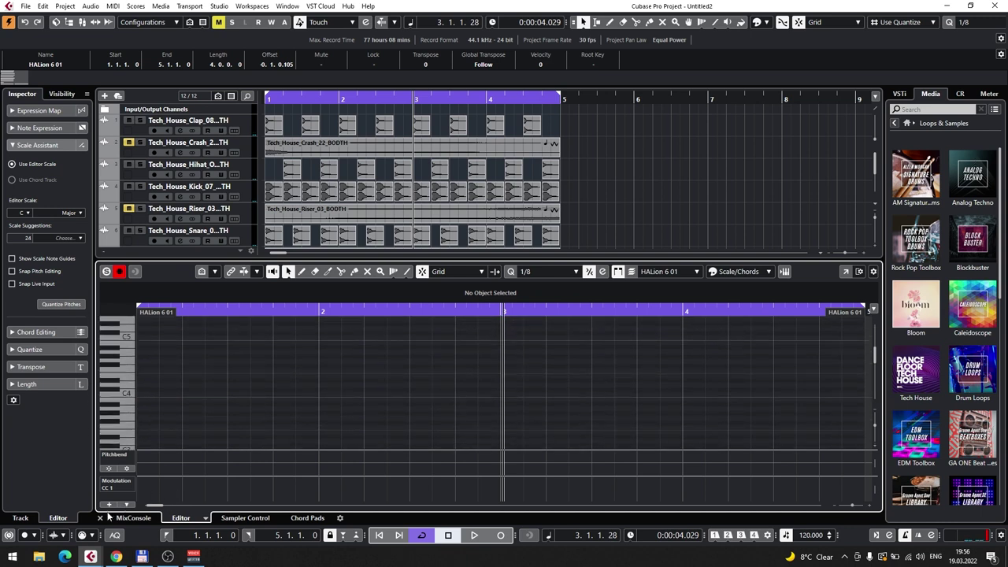
pyautogui.click(101, 517)
pyautogui.press('space')
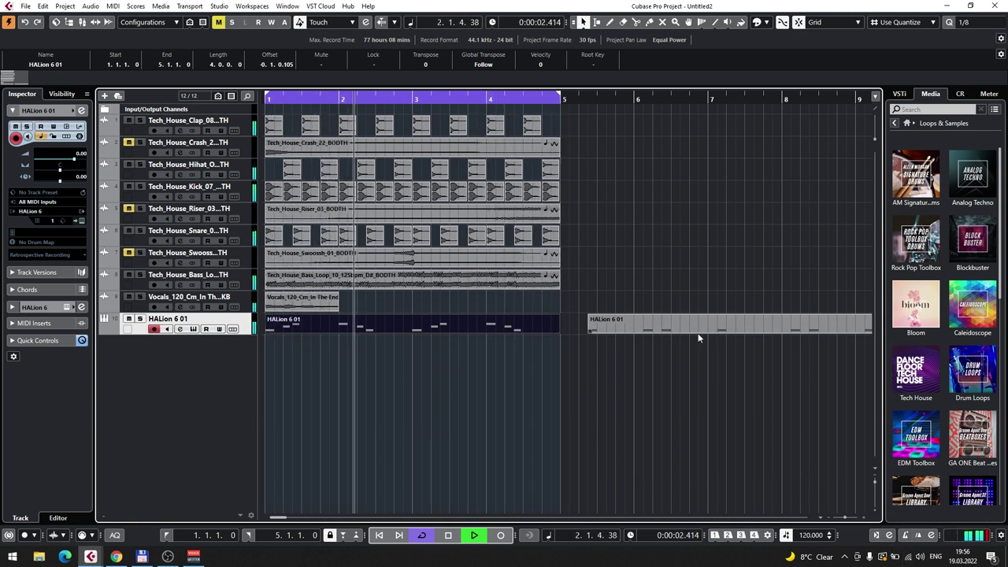
pyautogui.press('space')
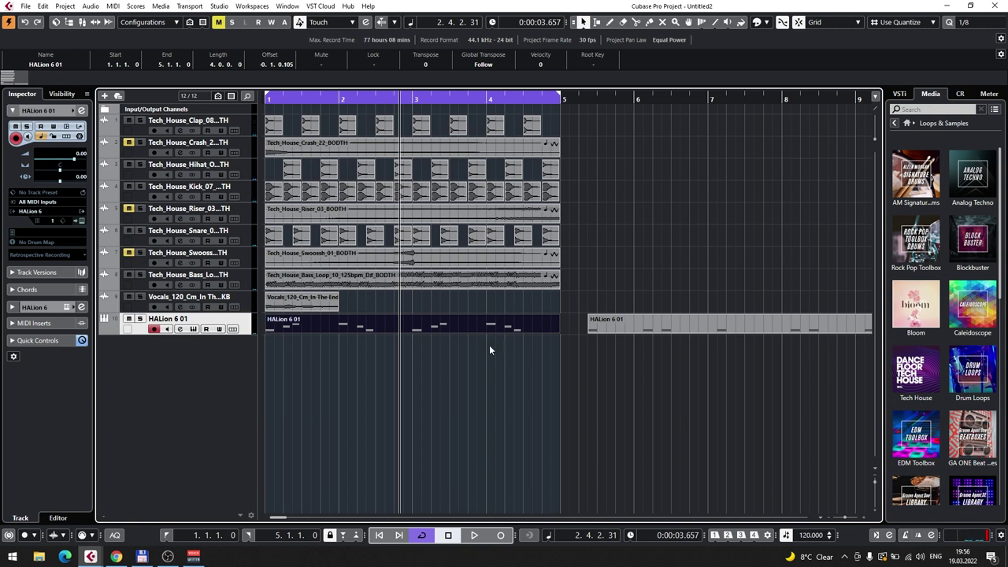
pyautogui.press('space')
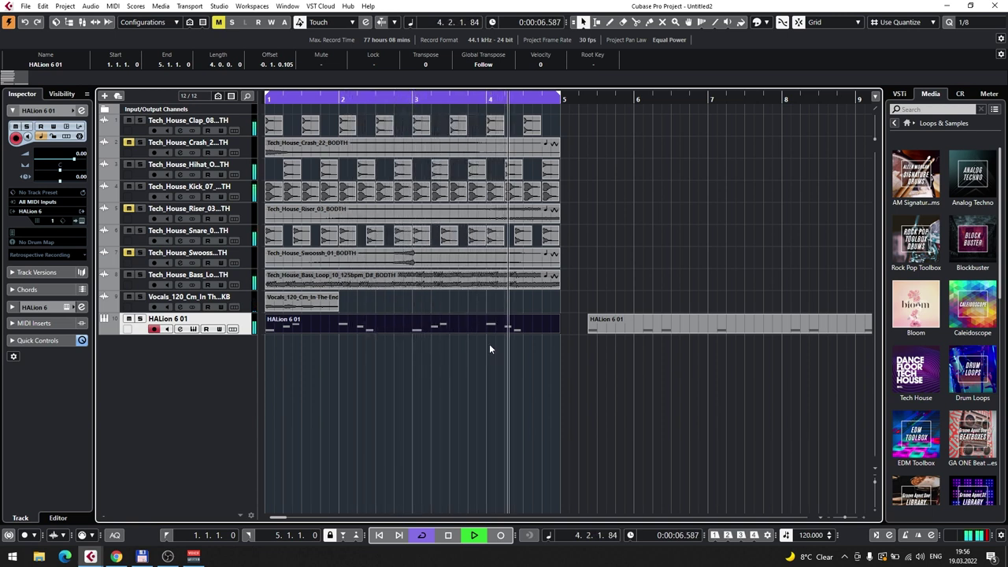
pyautogui.press('space')
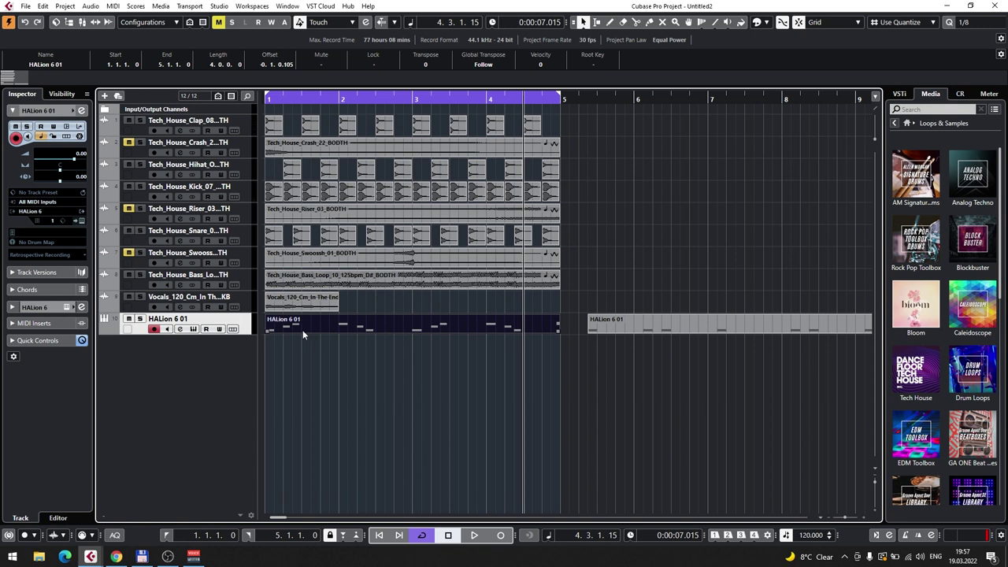
# Step: Move the new melody part to 7.4.3 and put the older HALion part at the start of bar 1
pyautogui.moveTo(298, 330); pyautogui.dragTo(779, 324)
pyautogui.moveTo(670, 326); pyautogui.dragTo(343, 328)
pyautogui.moveTo(404, 380); pyautogui.dragTo(461, 213)
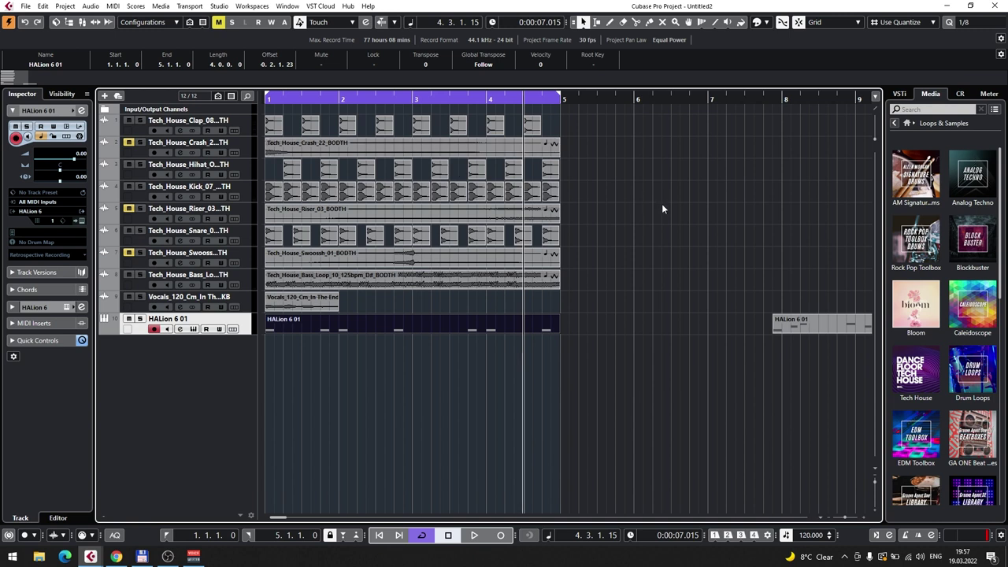
pyautogui.click(573, 138)
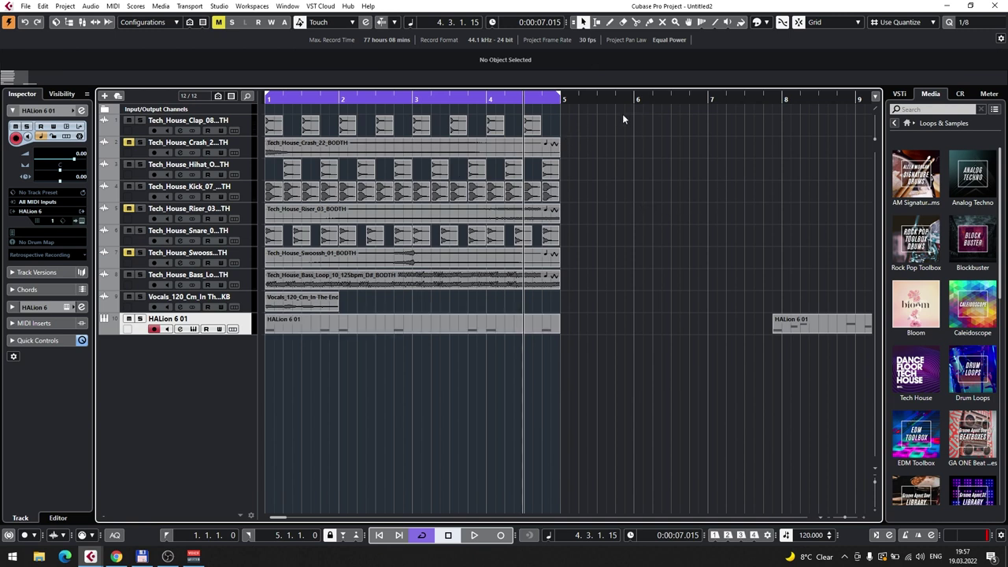
# Step: Copy the four-bar clap and kick patterns so the copies start at bar 5
pyautogui.moveTo(620, 118); pyautogui.dragTo(271, 129)
pyautogui.moveTo(278, 124); pyautogui.dragTo(573, 134)
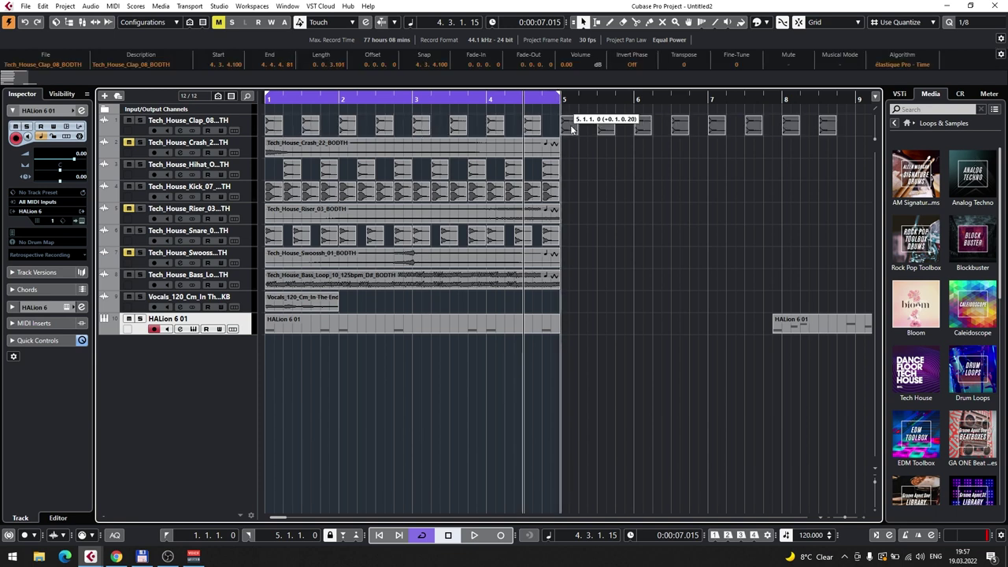
pyautogui.moveTo(573, 186); pyautogui.dragTo(278, 192)
pyautogui.click(633, 196)
pyautogui.moveTo(589, 192)
pyautogui.mouseDown()
pyautogui.moveTo(269, 192)
pyautogui.moveTo(587, 194)
pyautogui.moveTo(572, 194)
pyautogui.mouseUp()
pyautogui.scroll(3, 575, 205)
pyautogui.scroll(-6, 574, 205)
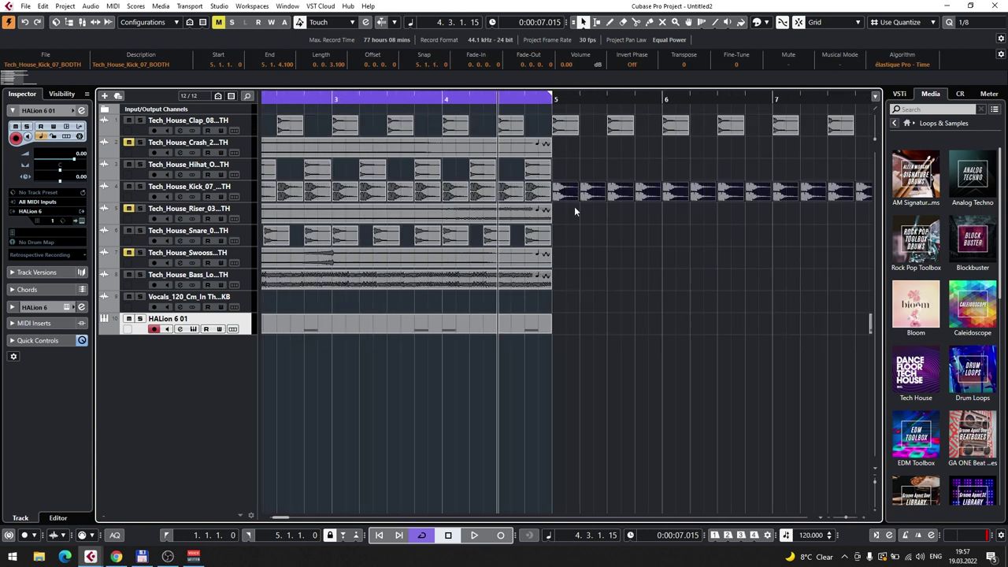
# Step: Copy the four-bar snare pattern so the copy starts at bar 5
pyautogui.click(575, 221)
pyautogui.scroll(2, 575, 228)
pyautogui.hscroll(-2, 805, 237)
pyautogui.moveTo(707, 238); pyautogui.dragTo(277, 237)
pyautogui.hotkey('ctrl', 'd')
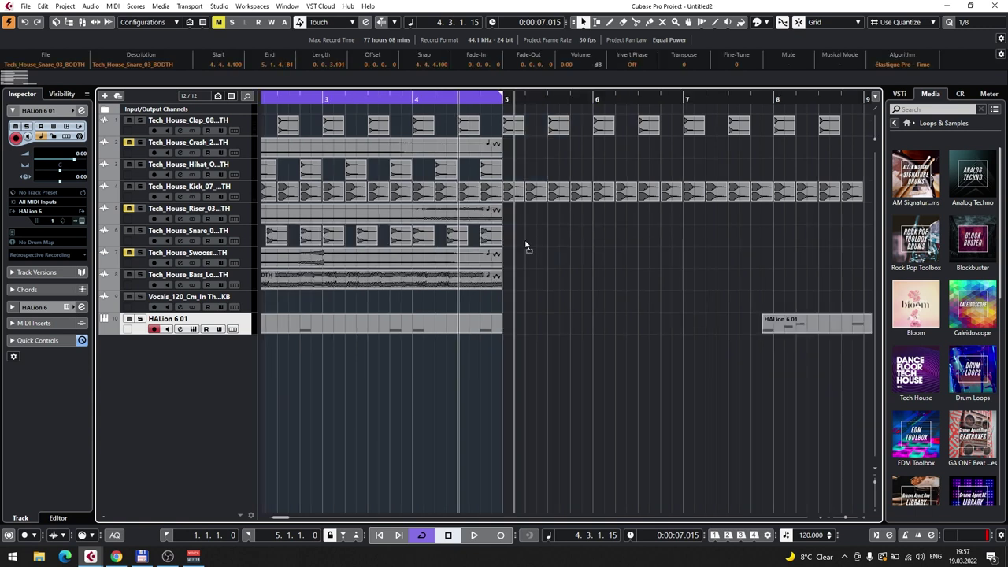
# Step: Duplicate the bass loop and the four-bar hi-hat pattern into bars 5 to 8
pyautogui.scroll(-3, 484, 287)
pyautogui.click(485, 285)
pyautogui.hotkey('ctrl', 'd')
pyautogui.click(512, 171)
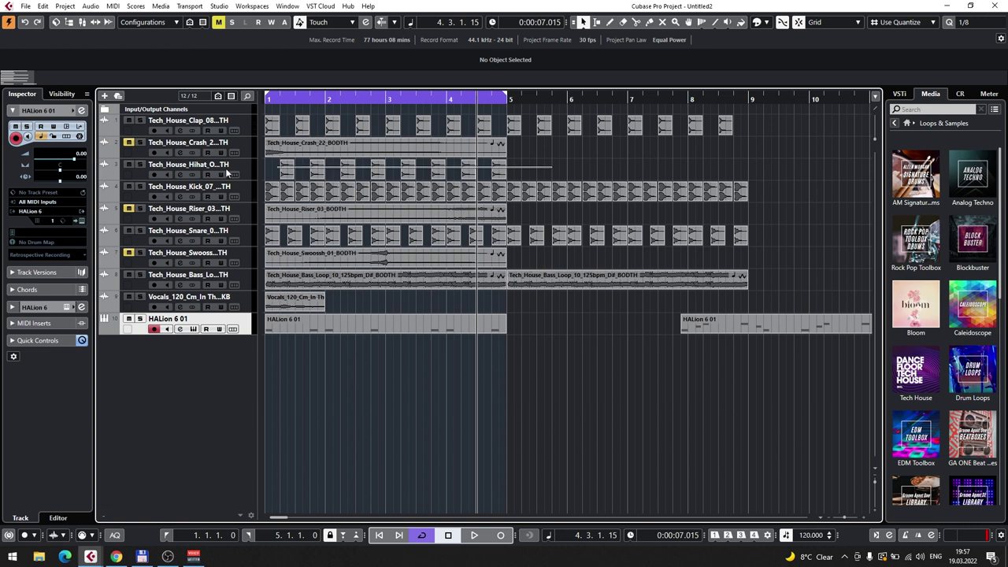
pyautogui.hotkey('ctrl', 'd')
pyautogui.moveTo(275, 170); pyautogui.dragTo(528, 168)
pyautogui.click(571, 152)
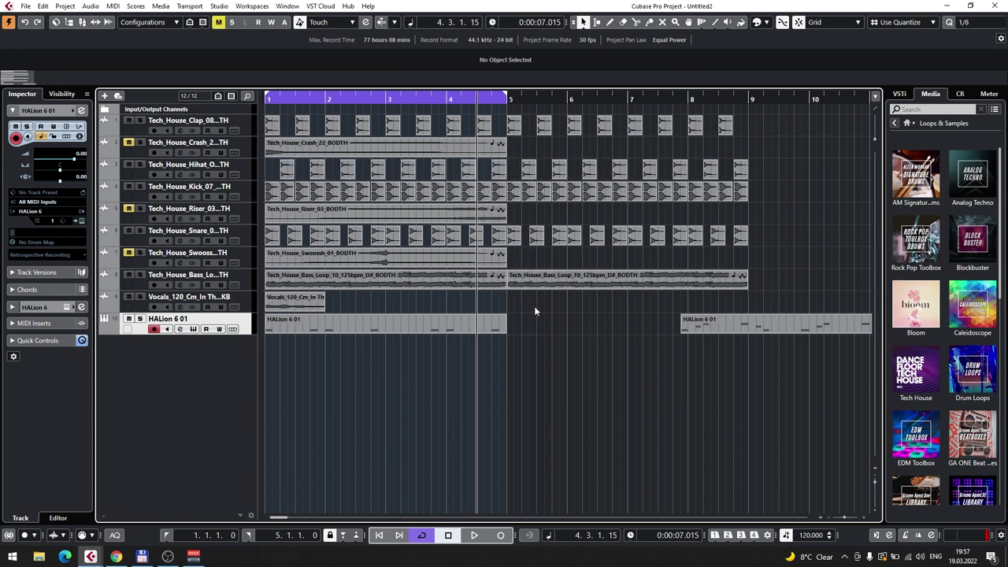
# Step: Extend the loop range to bar 9 and move the new melody part to start at 5.1.1
pyautogui.moveTo(506, 98); pyautogui.dragTo(749, 103)
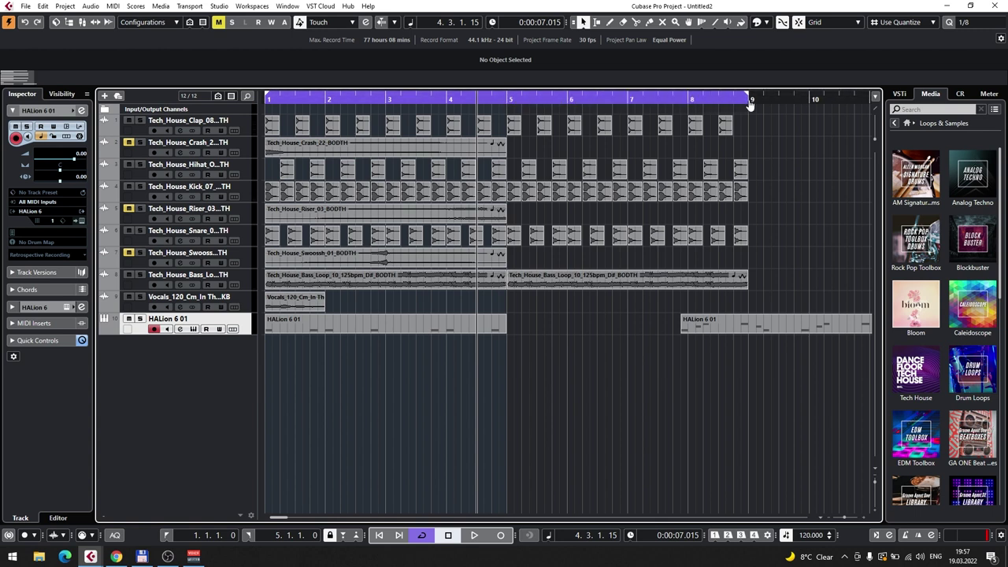
pyautogui.moveTo(745, 329); pyautogui.dragTo(563, 328)
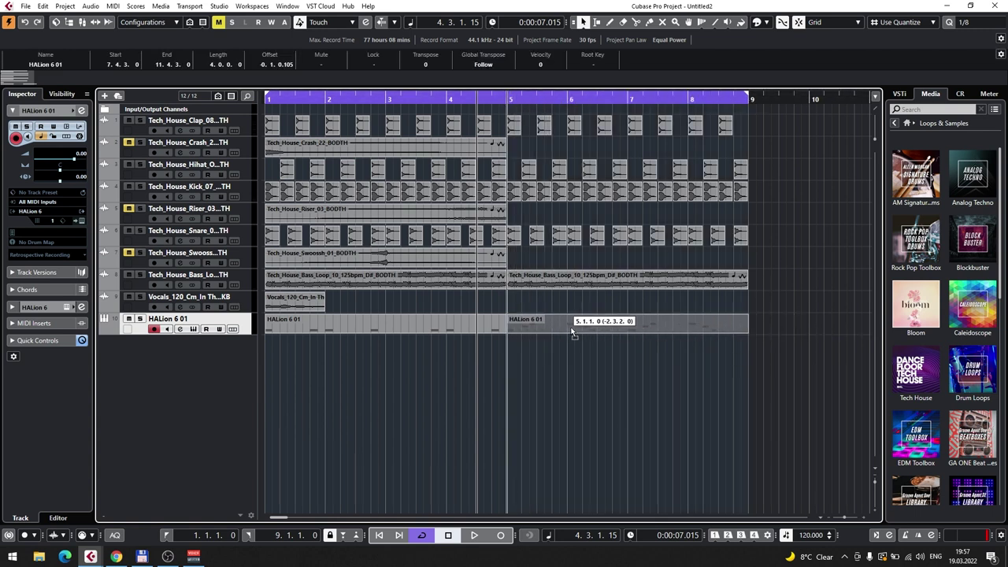
# Step: Copy the one-bar vocal clip to bar 5 and move the four-bar crash clip to start at 5.1.1
pyautogui.click(299, 305)
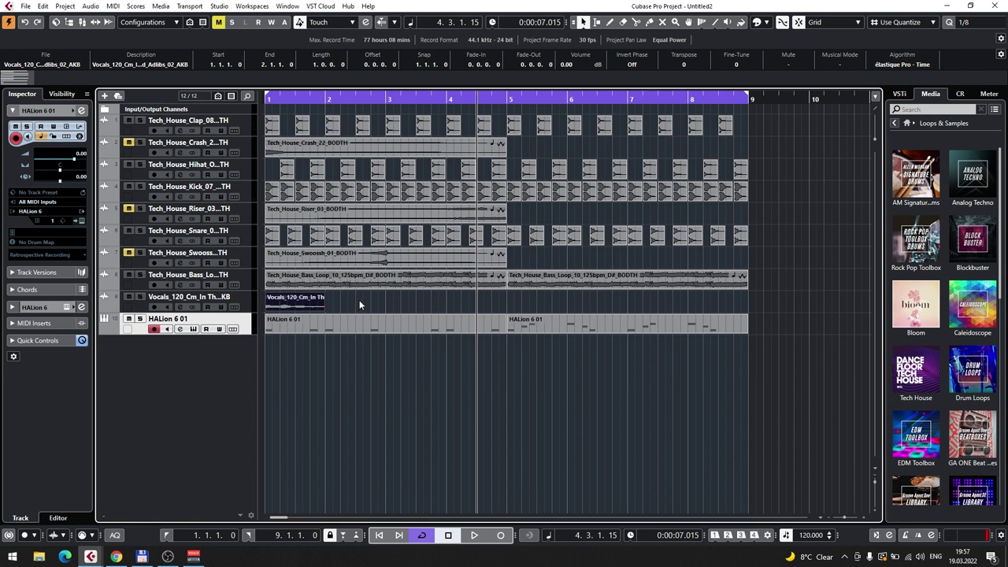
pyautogui.moveTo(300, 305); pyautogui.dragTo(543, 305)
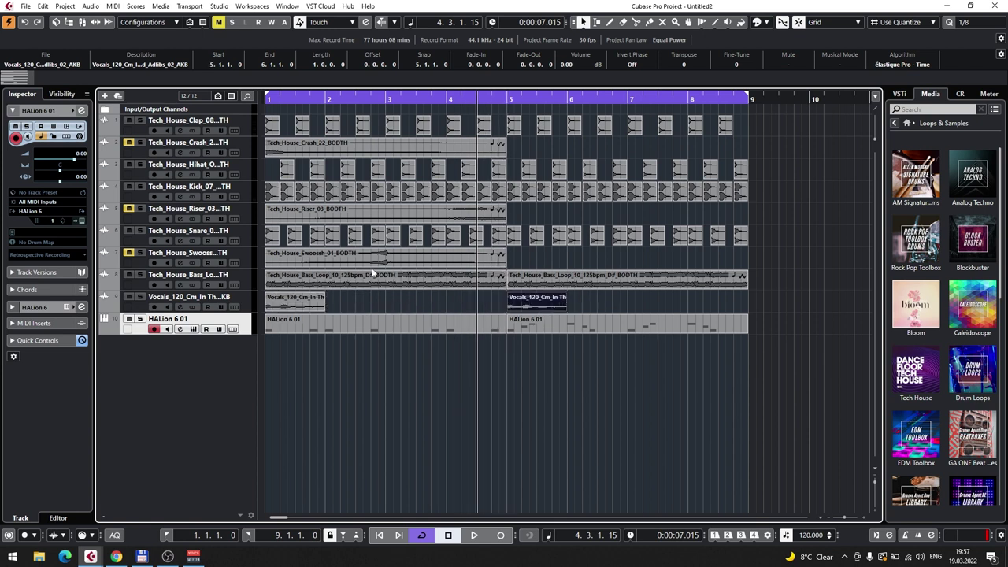
pyautogui.click(403, 149)
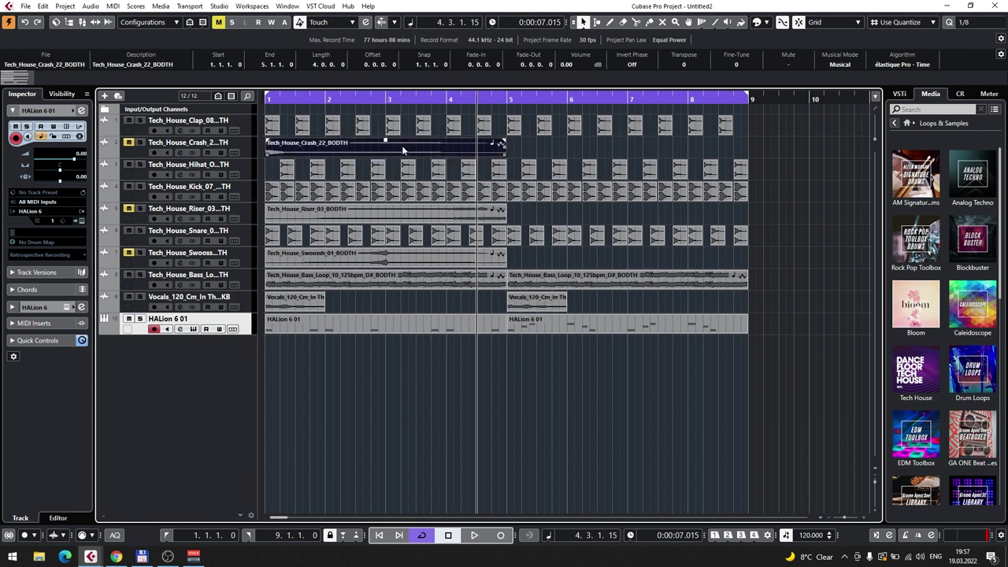
pyautogui.moveTo(310, 145); pyautogui.dragTo(552, 145)
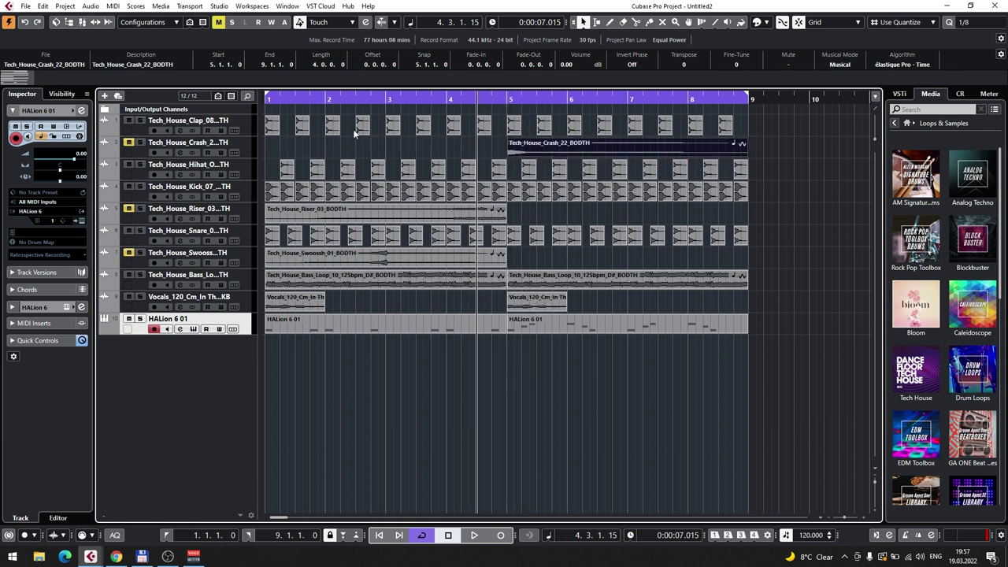
# Step: Unmute the crash track, play the arrangement from the start and lower the crash volume to -7.99
pyautogui.click(130, 155)
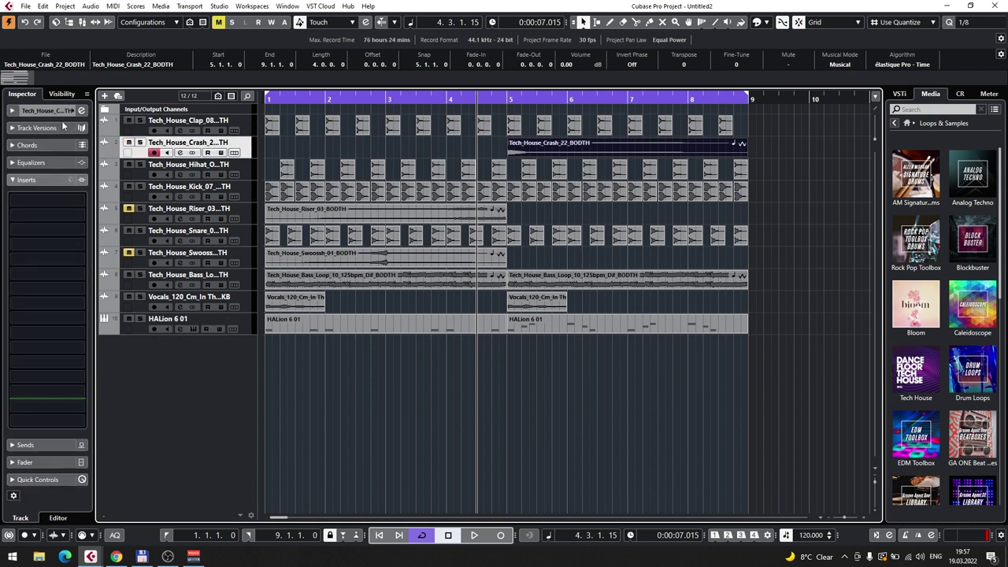
pyautogui.click(31, 110)
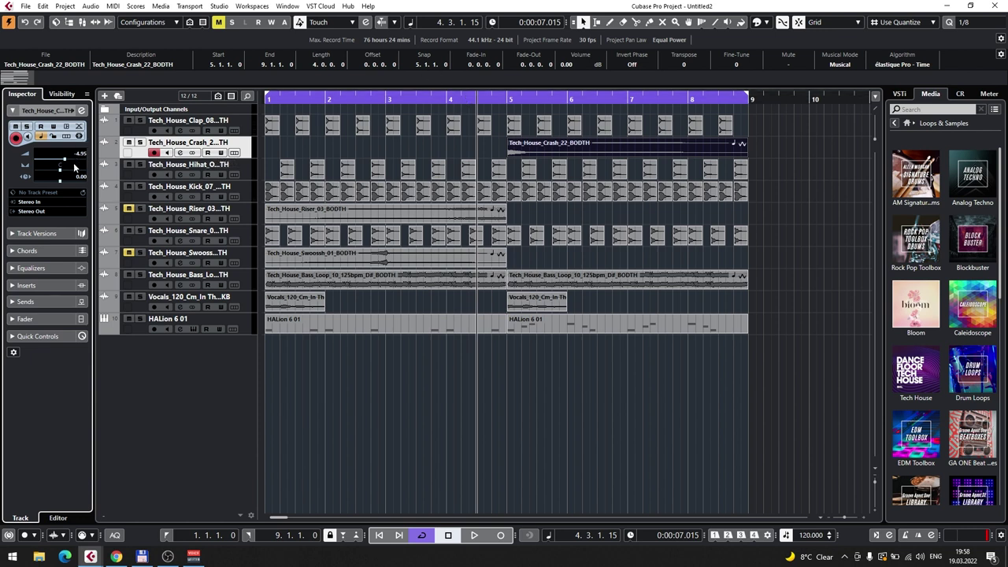
pyautogui.moveTo(508, 100); pyautogui.dragTo(232, 104)
pyautogui.press('space')
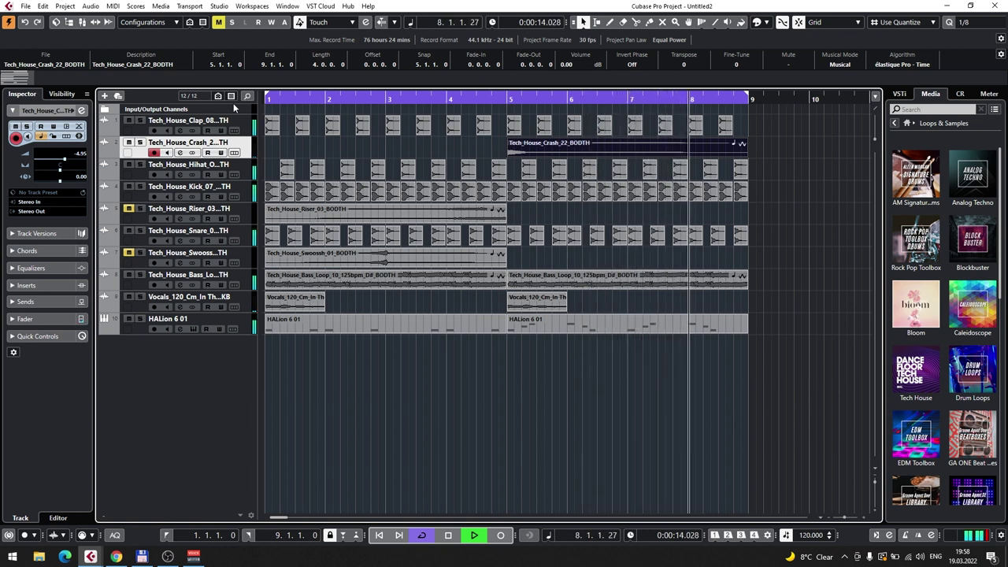
pyautogui.press('space')
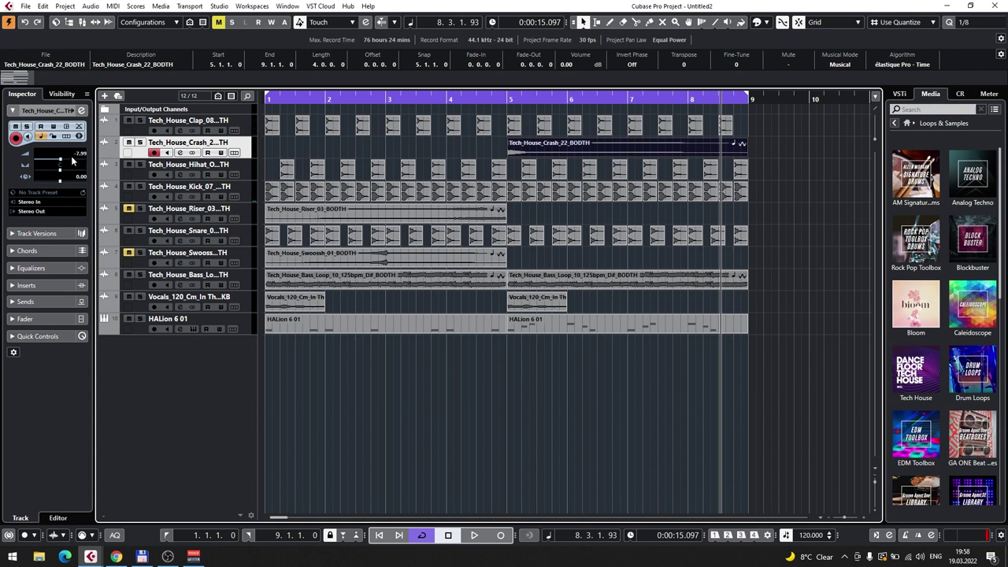
# Step: Lower the crash track's volume to -11.4 while replaying the transition into bar 5
pyautogui.click(493, 101)
pyautogui.press('space')
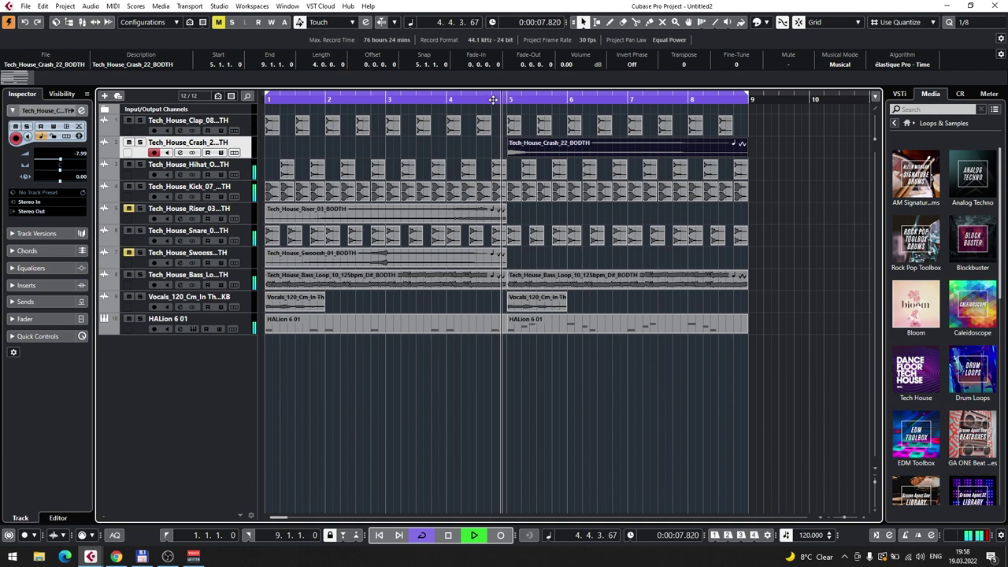
pyautogui.press('space')
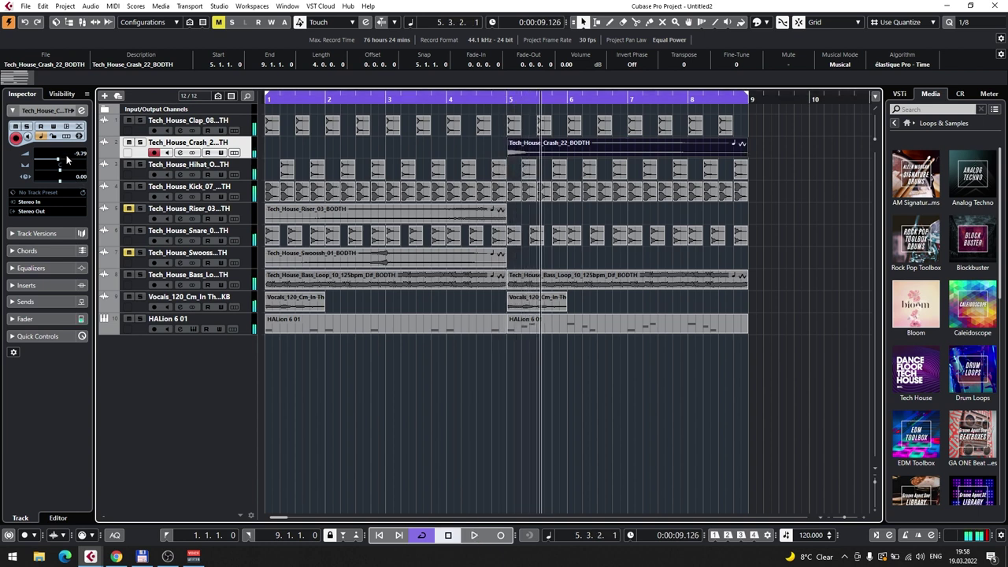
pyautogui.click(463, 115)
pyautogui.click(460, 97)
pyautogui.press('space')
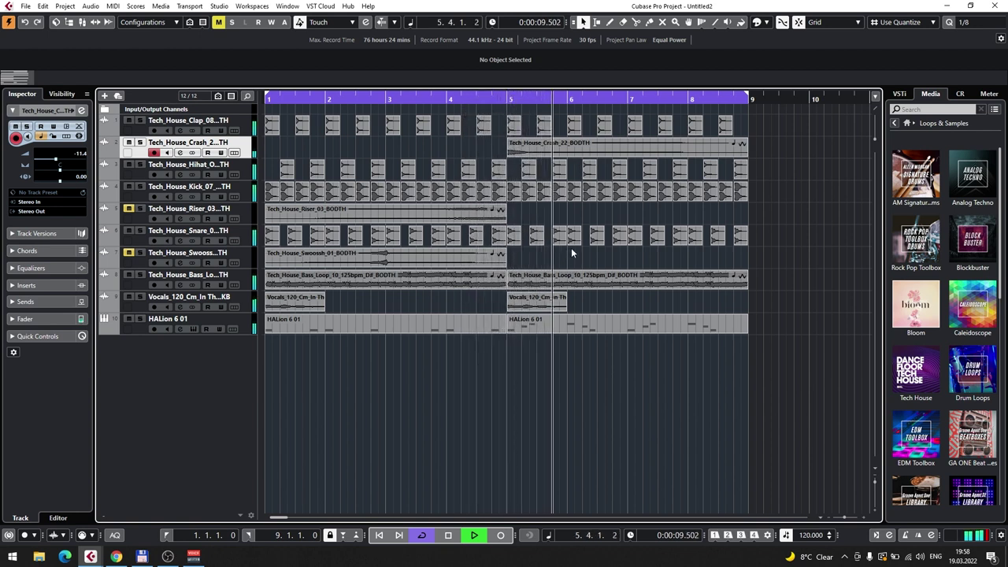
pyautogui.hscroll(4, 773, 336)
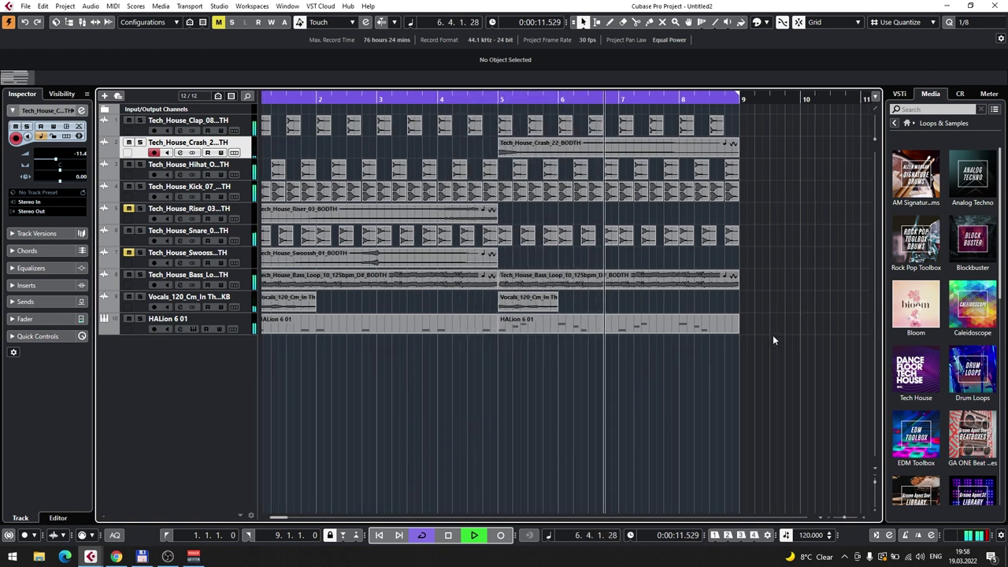
pyautogui.hscroll(1, 793, 337)
pyautogui.hscroll(-1, 797, 336)
pyautogui.press('space')
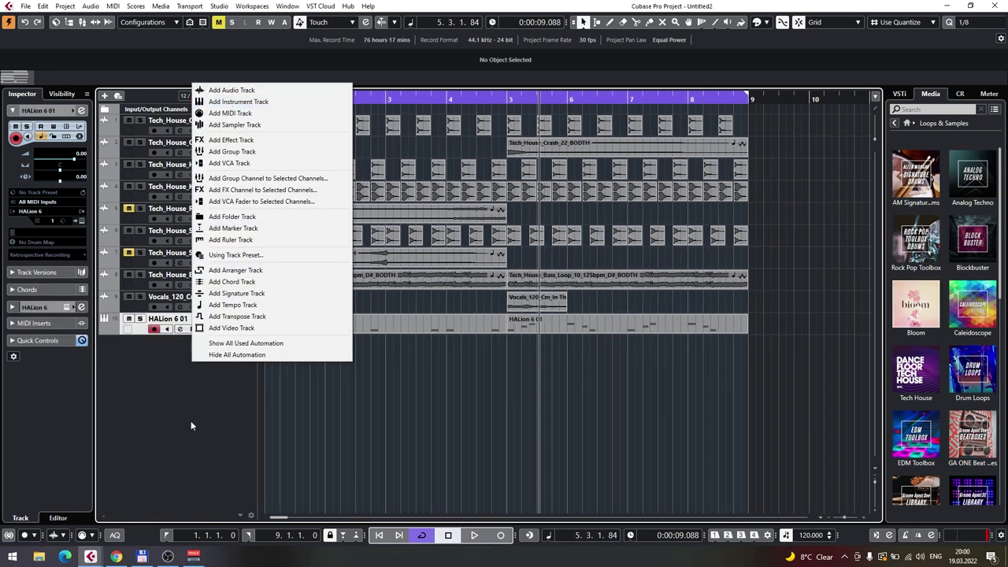
# Step: Colour the kick track light blue
pyautogui.click(193, 419)
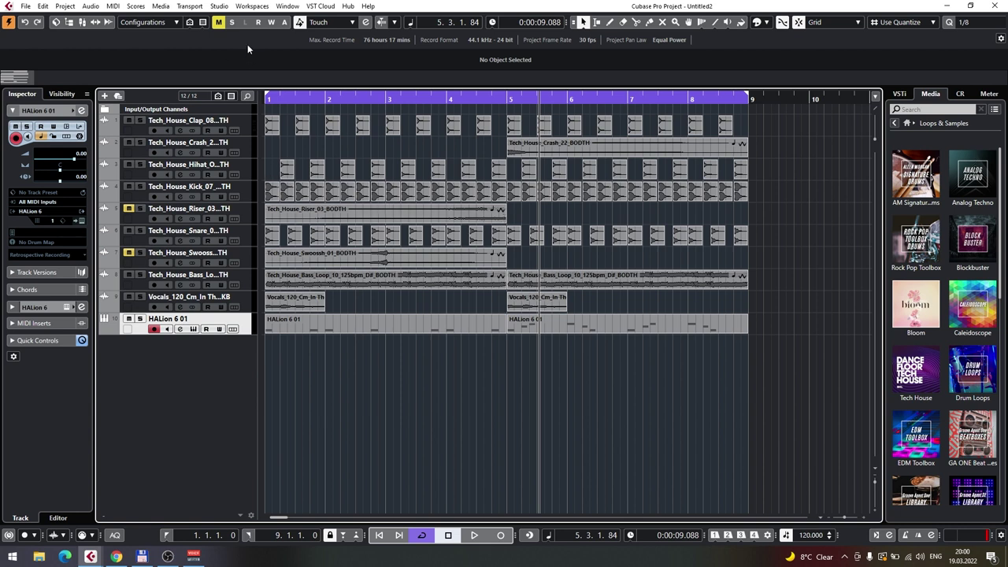
pyautogui.click(253, 132)
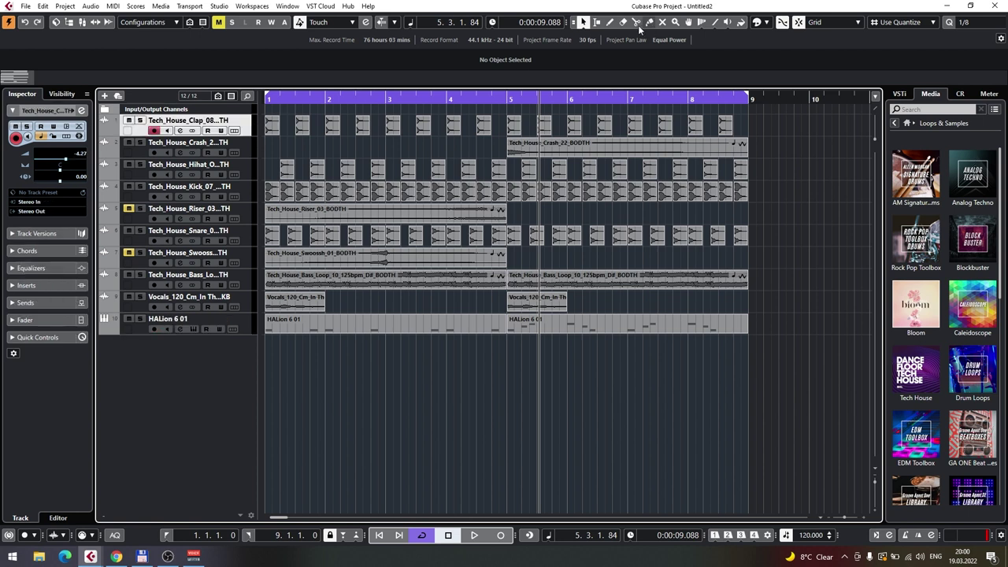
pyautogui.click(257, 194)
pyautogui.click(766, 24)
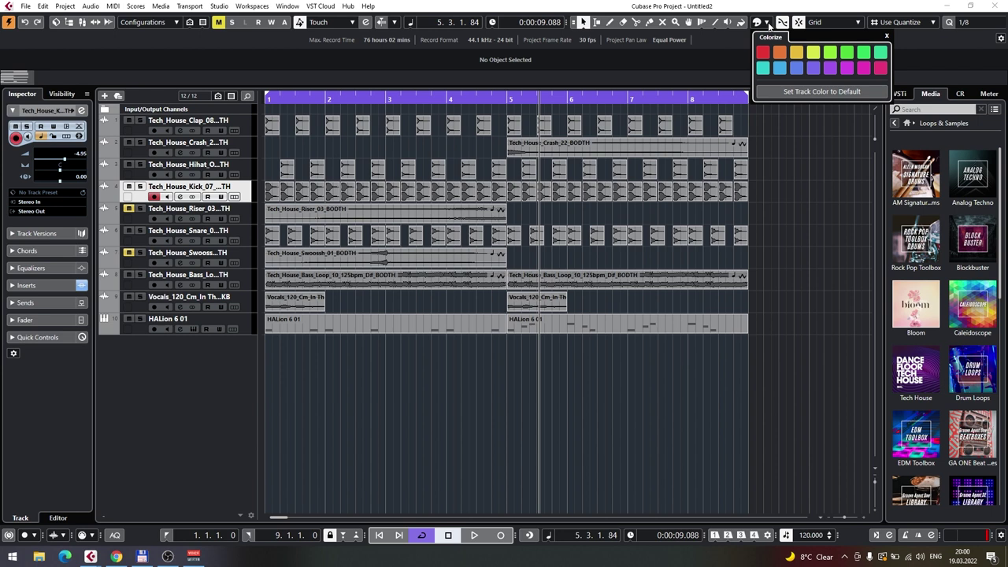
pyautogui.click(779, 69)
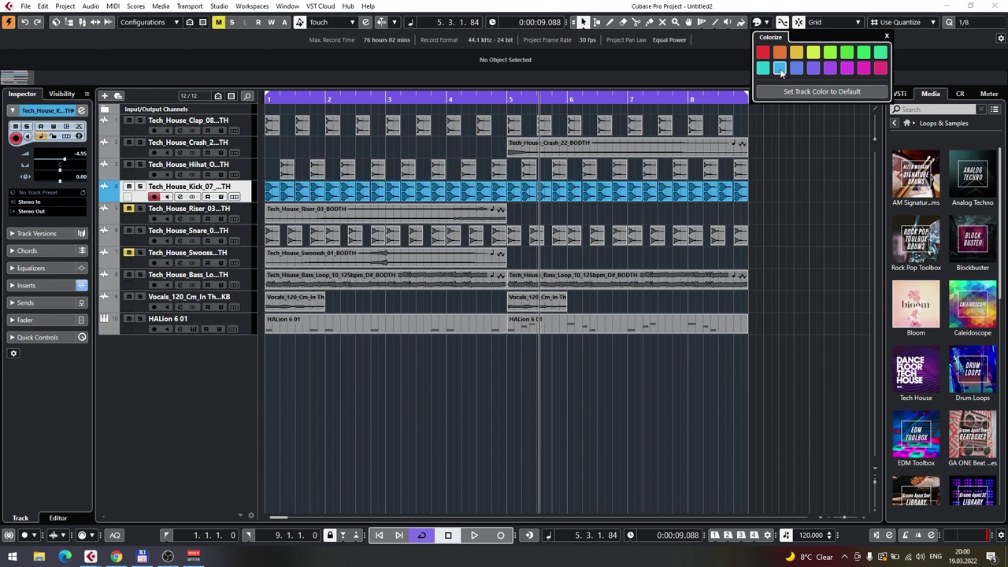
pyautogui.click(461, 420)
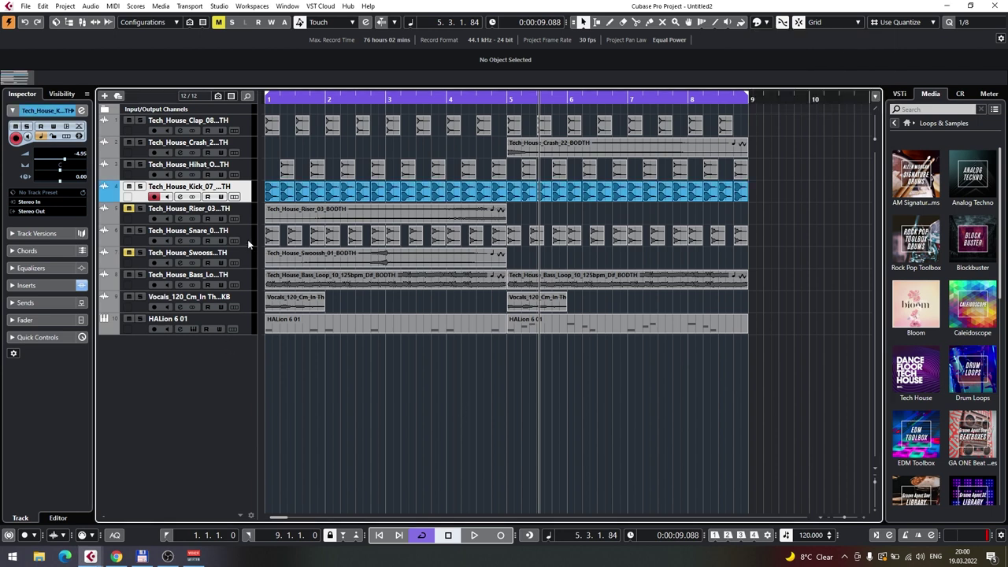
# Step: Colour the bass loop track the kick's light blue and order the kick and bass as the first two tracks
pyautogui.click(248, 283)
pyautogui.click(858, 24)
pyautogui.click(837, 7)
pyautogui.click(762, 23)
pyautogui.click(781, 70)
pyautogui.click(504, 413)
pyautogui.moveTo(247, 191); pyautogui.dragTo(249, 126)
pyautogui.moveTo(253, 281); pyautogui.dragTo(252, 140)
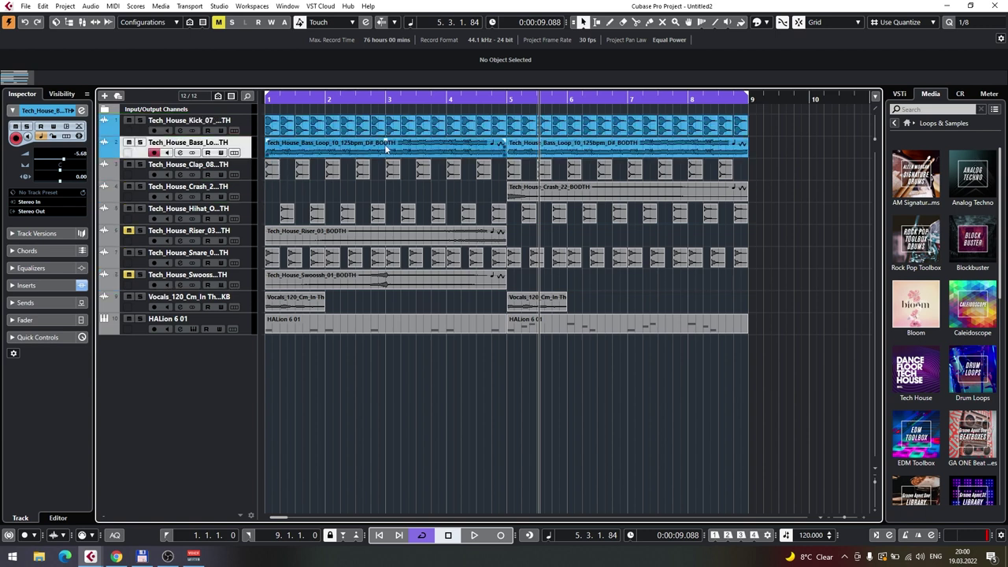
# Step: Colour the clap track turquoise
pyautogui.click(246, 170)
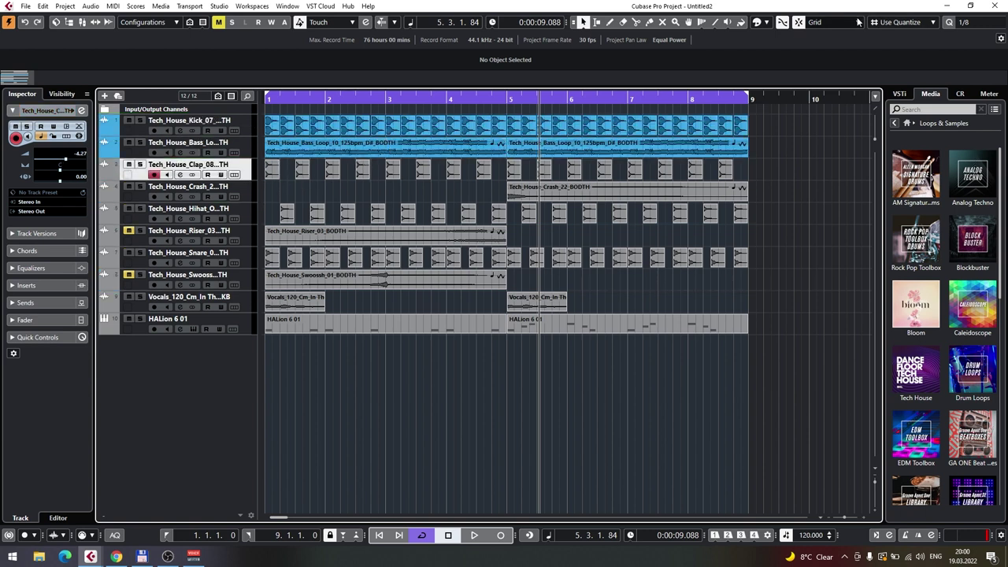
pyautogui.click(757, 22)
pyautogui.click(762, 68)
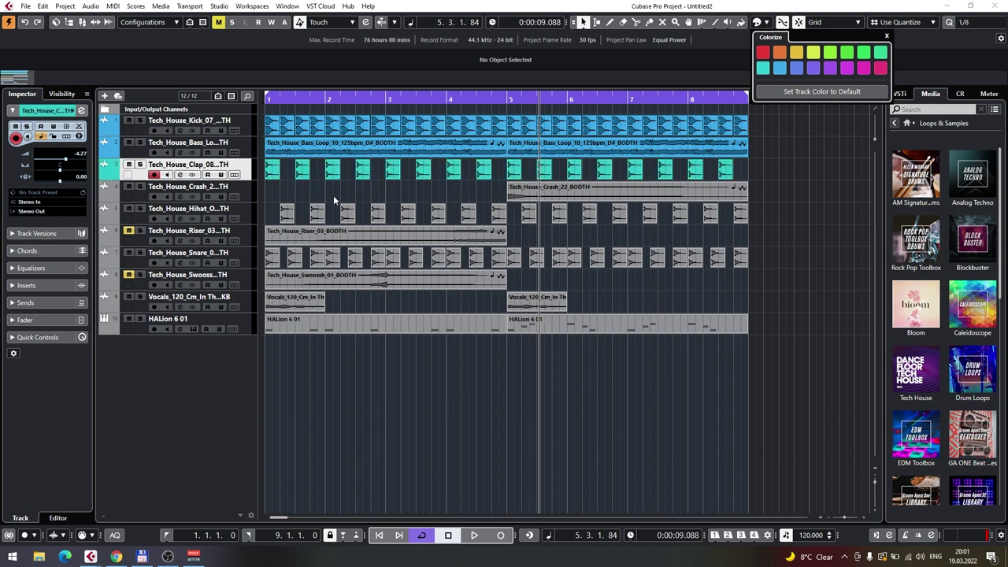
# Step: Give the hi-hat and snare tracks the clap's turquoise and move both directly below the clap track
pyautogui.click(254, 208)
pyautogui.click(250, 218)
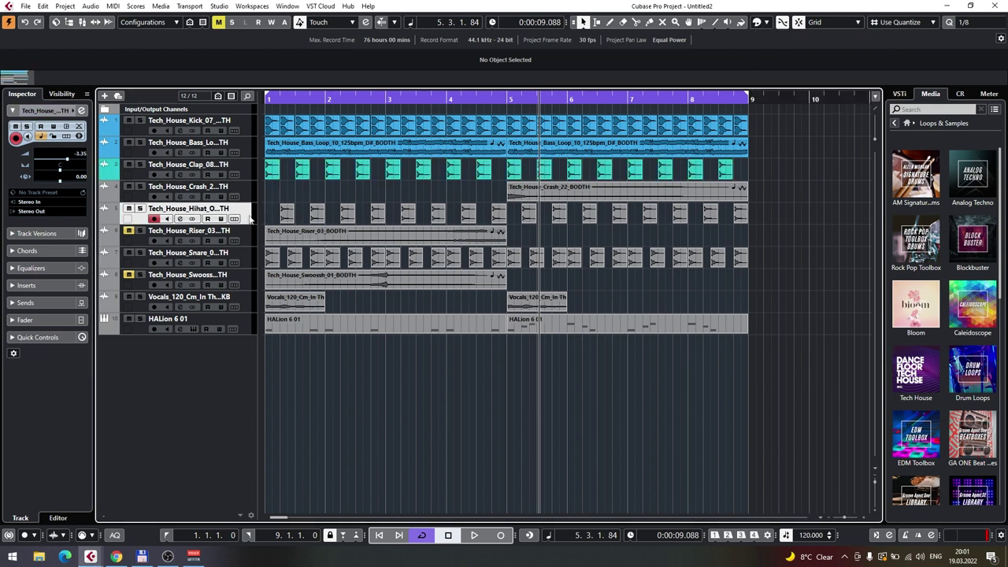
pyautogui.keyDown('shift'); pyautogui.click(245, 265); pyautogui.keyUp('shift')
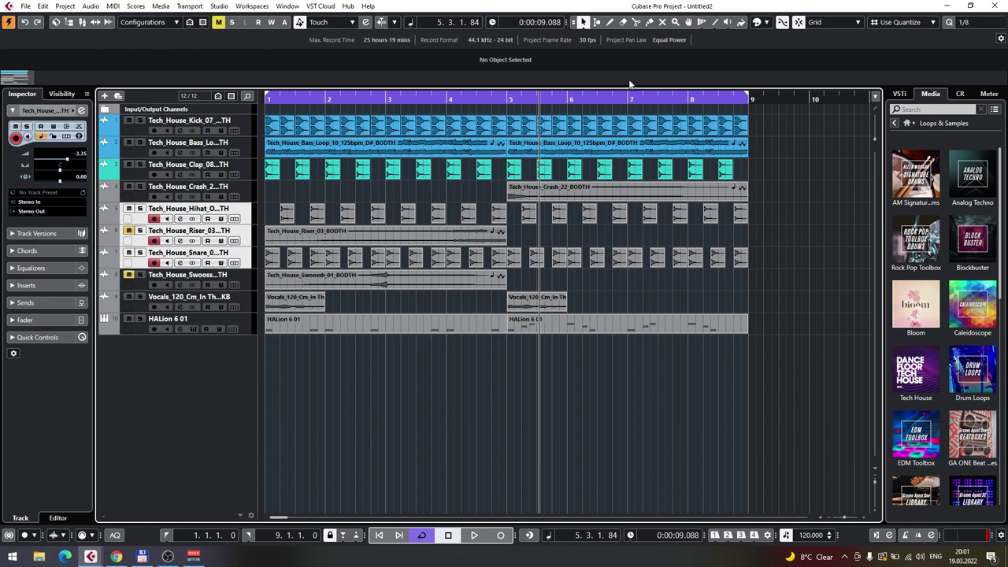
pyautogui.keyDown('ctrl'); pyautogui.click(251, 243); pyautogui.keyUp('ctrl')
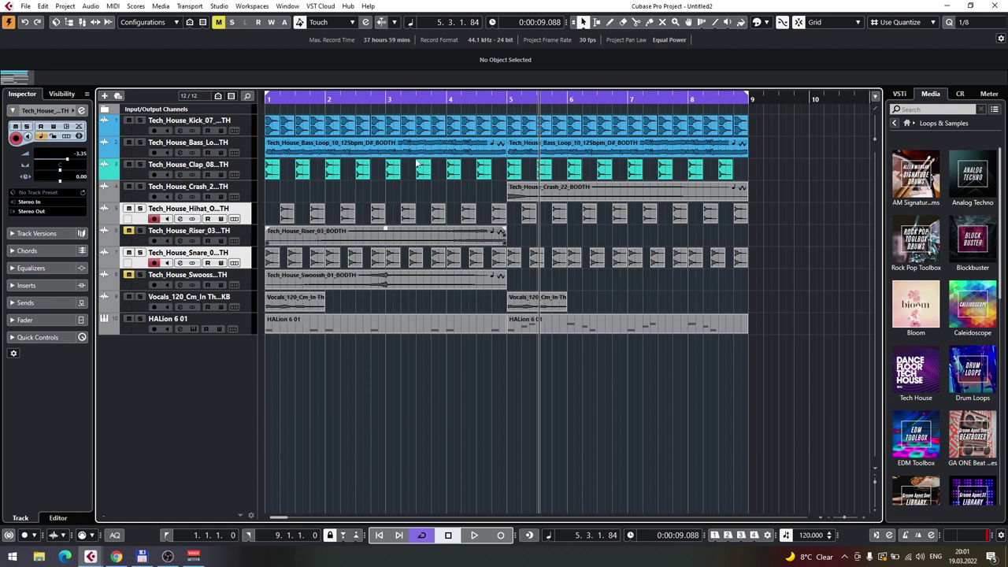
pyautogui.click(781, 23)
pyautogui.click(763, 70)
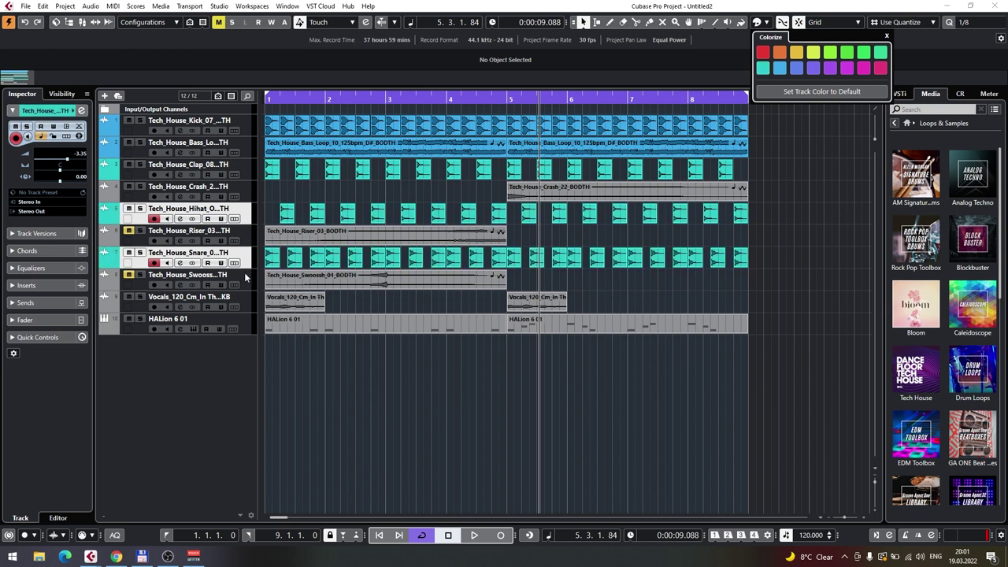
pyautogui.click(244, 363)
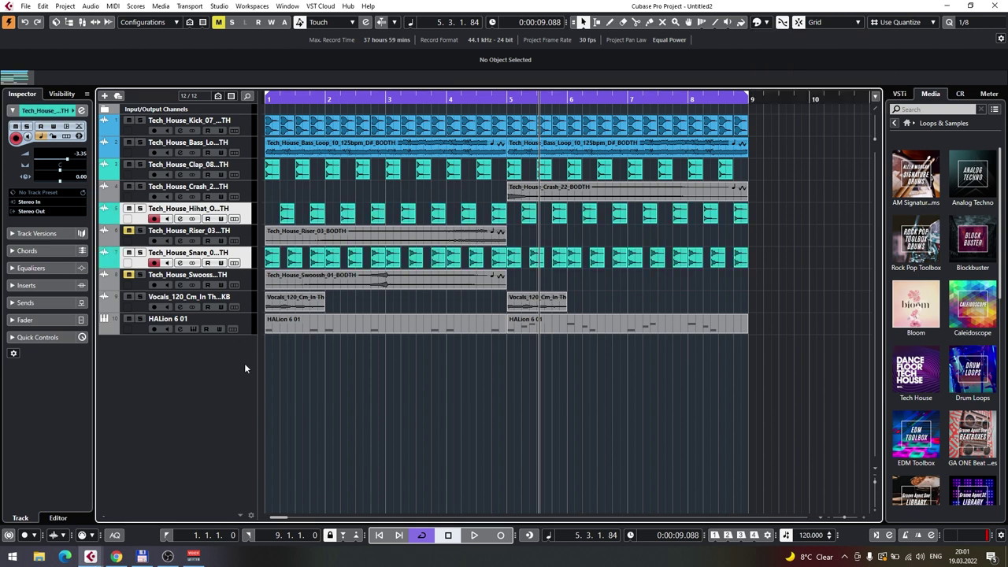
pyautogui.moveTo(246, 225); pyautogui.dragTo(251, 193)
pyautogui.moveTo(248, 260); pyautogui.dragTo(250, 209)
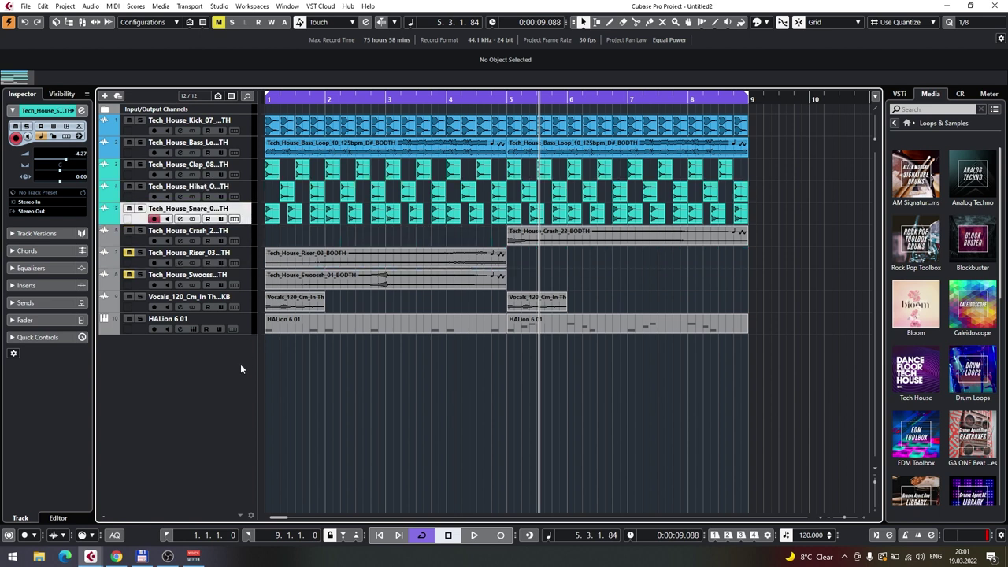
# Step: Colour the vocals track yellow
pyautogui.click(250, 305)
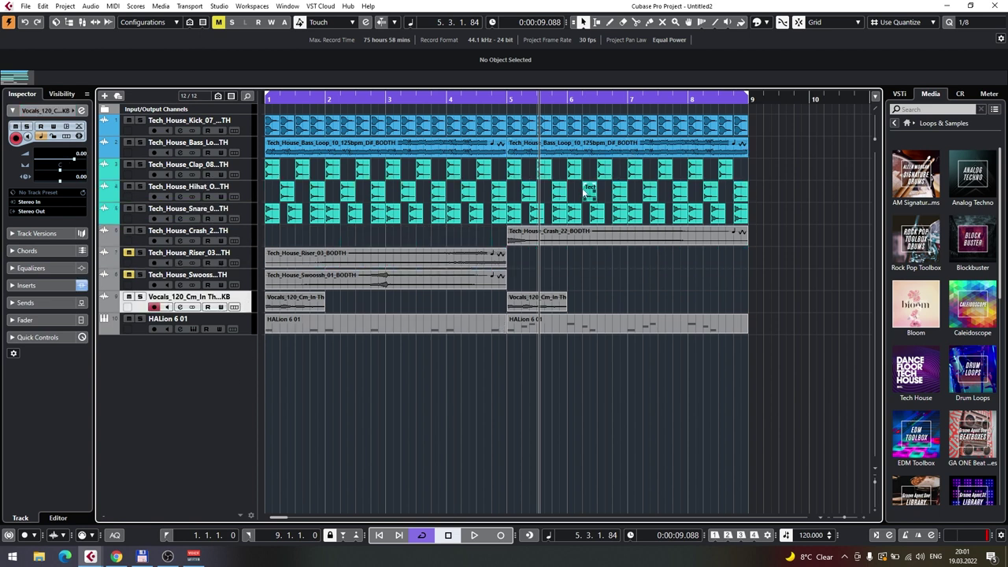
pyautogui.click(767, 23)
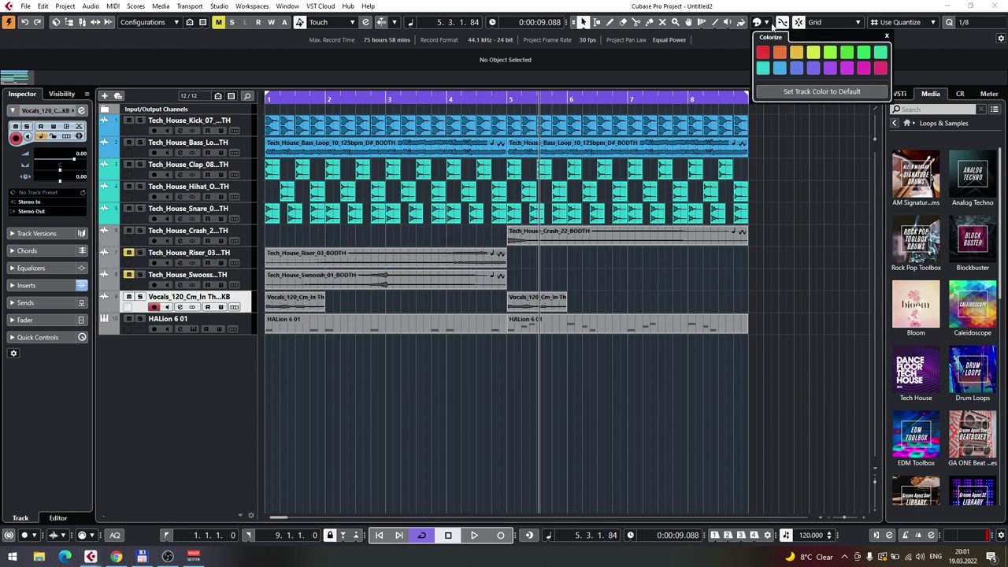
pyautogui.click(816, 52)
pyautogui.click(445, 431)
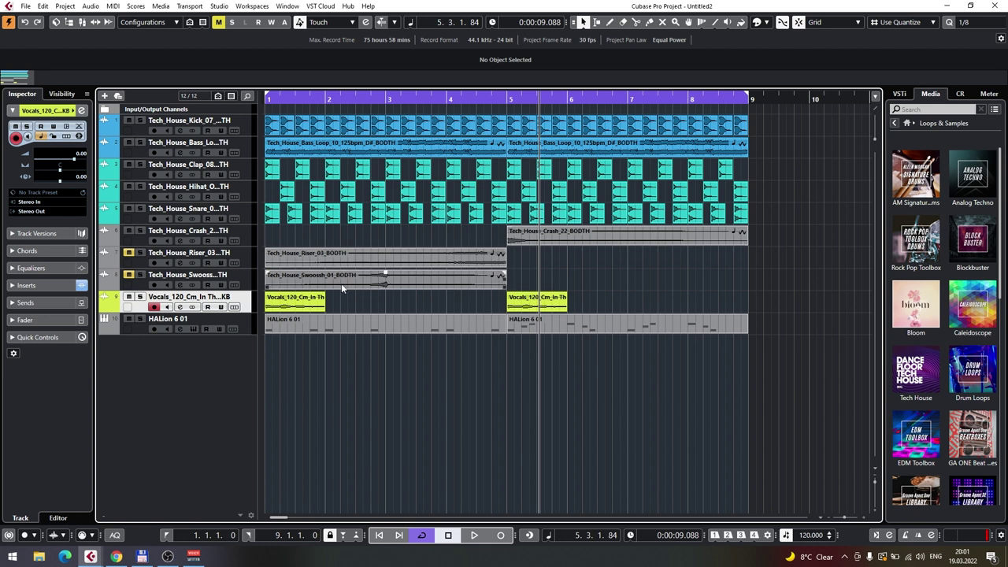
# Step: Colour the crash track red and move the vocals track directly above it
pyautogui.click(254, 234)
pyautogui.click(764, 22)
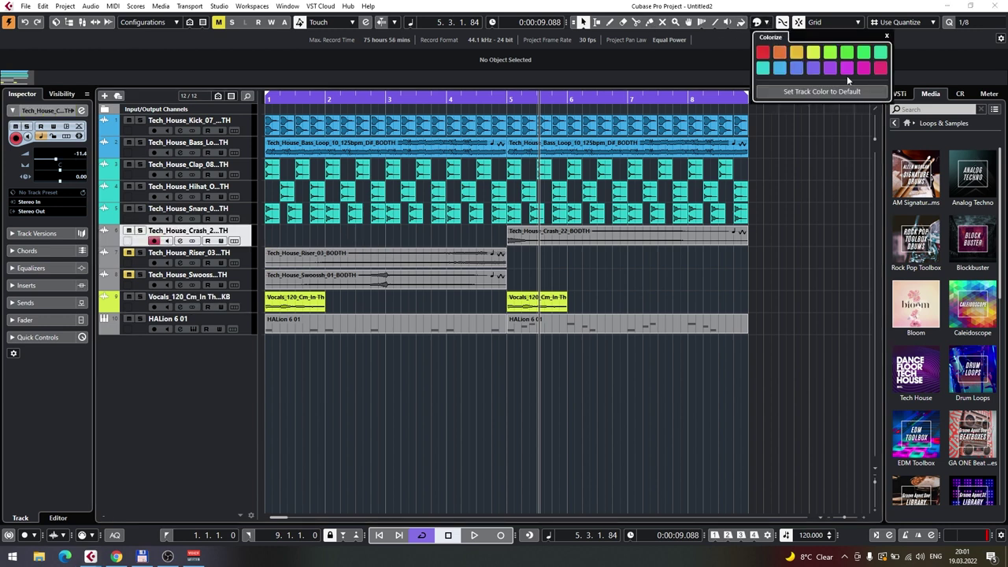
pyautogui.click(762, 52)
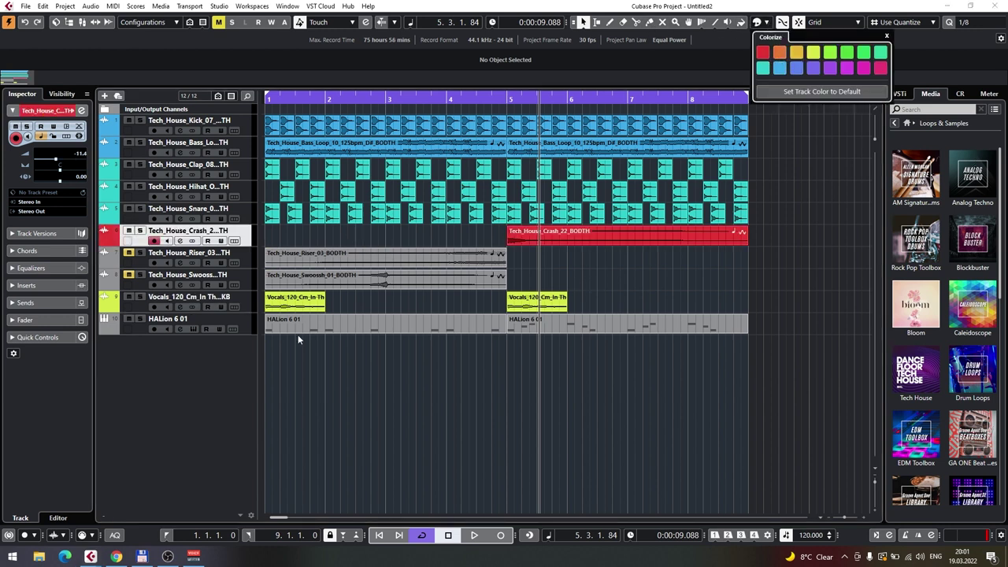
pyautogui.click(198, 422)
pyautogui.moveTo(250, 303); pyautogui.dragTo(254, 237)
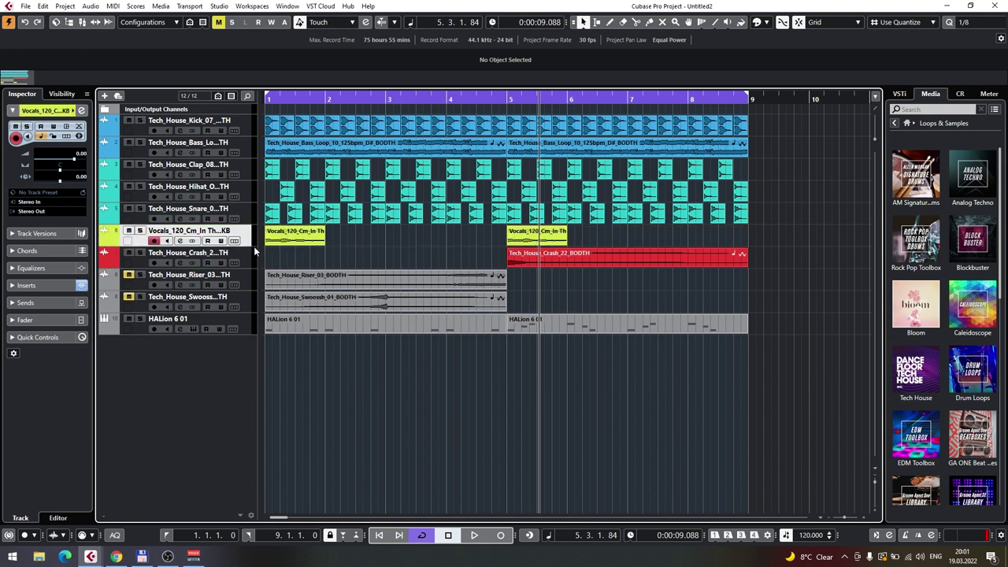
# Step: Colour the HALion 6 01 track light green and move it directly below the vocals track
pyautogui.click(248, 329)
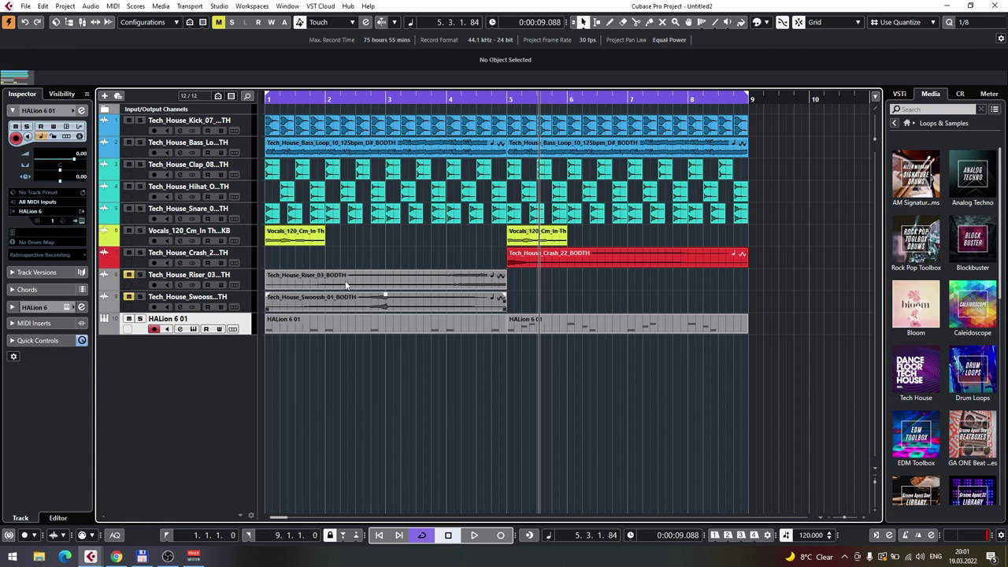
pyautogui.click(769, 23)
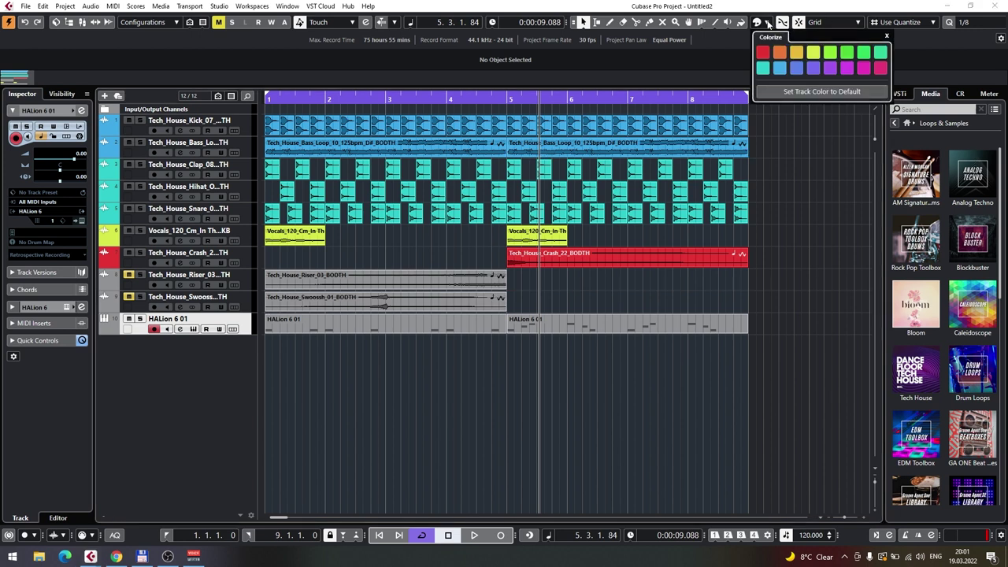
pyautogui.click(832, 52)
pyautogui.click(409, 373)
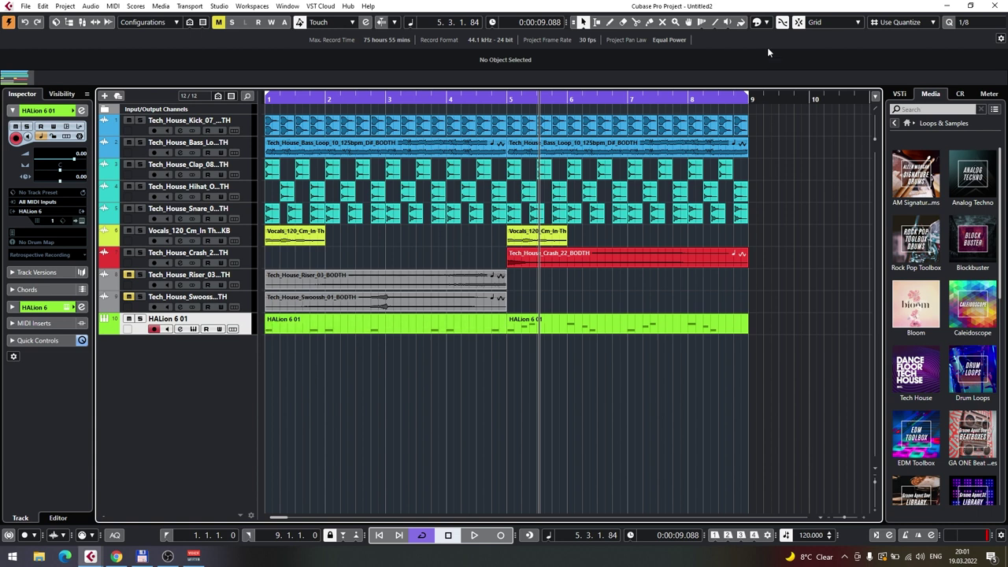
pyautogui.click(768, 23)
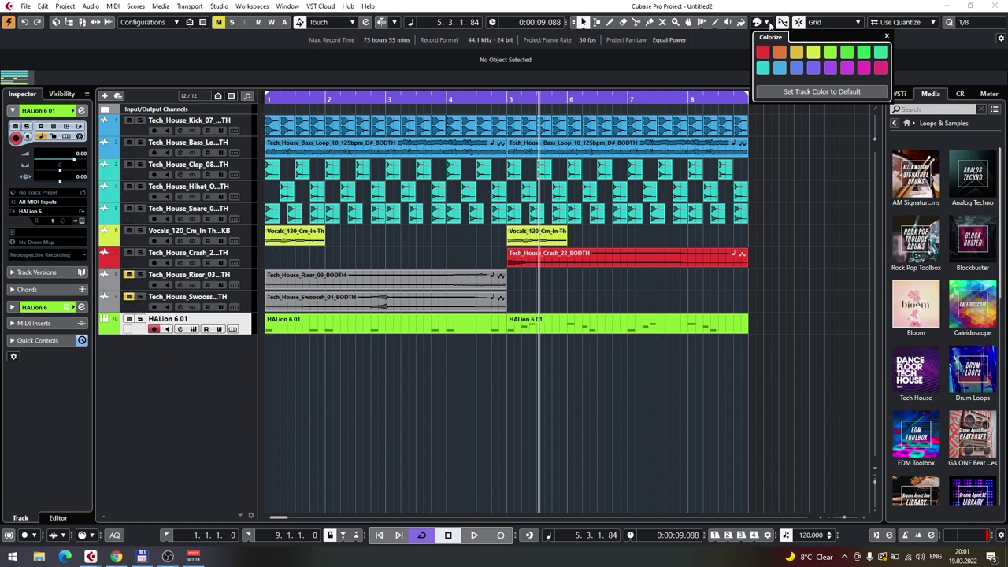
pyautogui.click(220, 376)
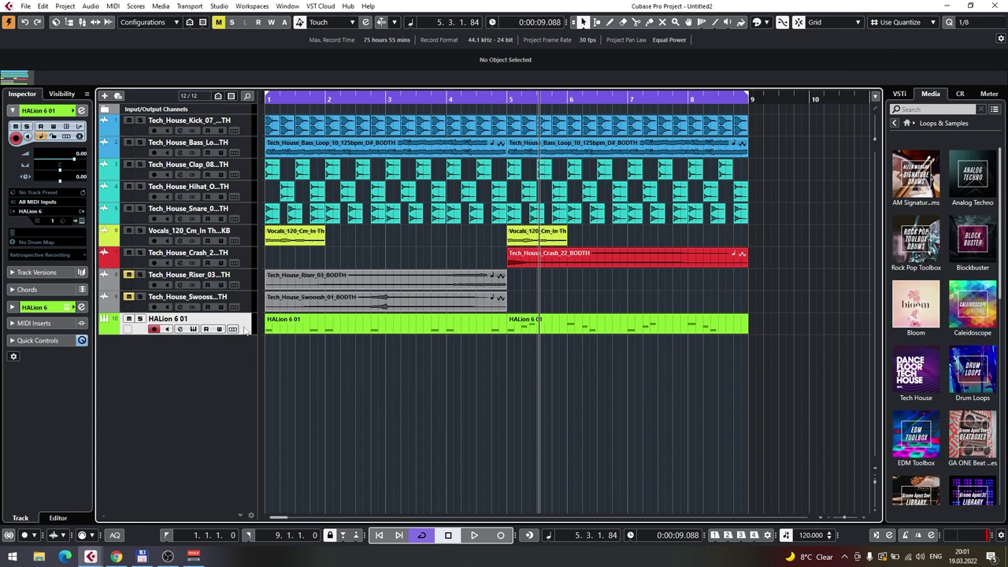
pyautogui.moveTo(244, 327); pyautogui.dragTo(240, 264)
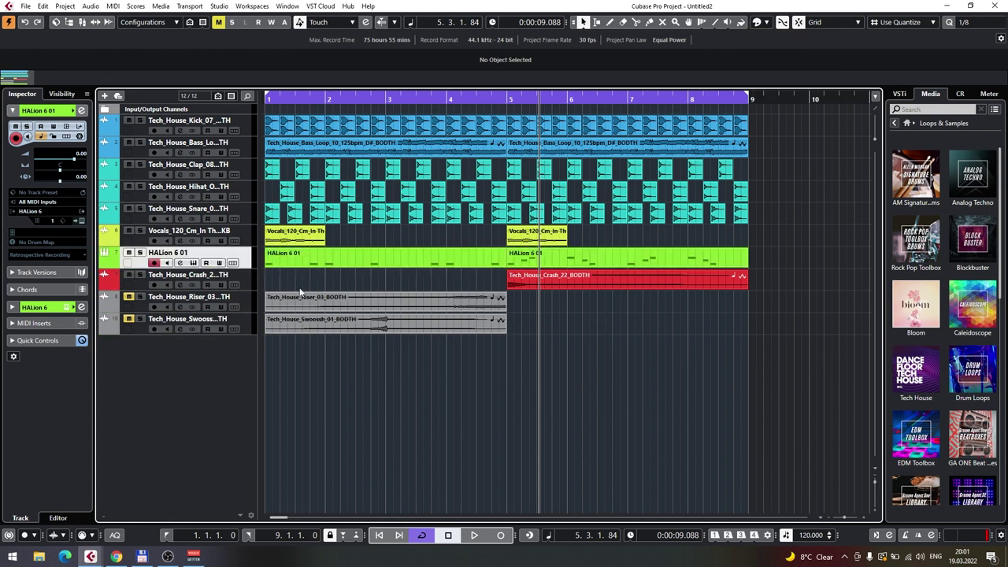
# Step: Play the arrangement from bar 1 to hear the organised tracks together
pyautogui.moveTo(342, 98); pyautogui.dragTo(264, 99)
pyautogui.press('space')
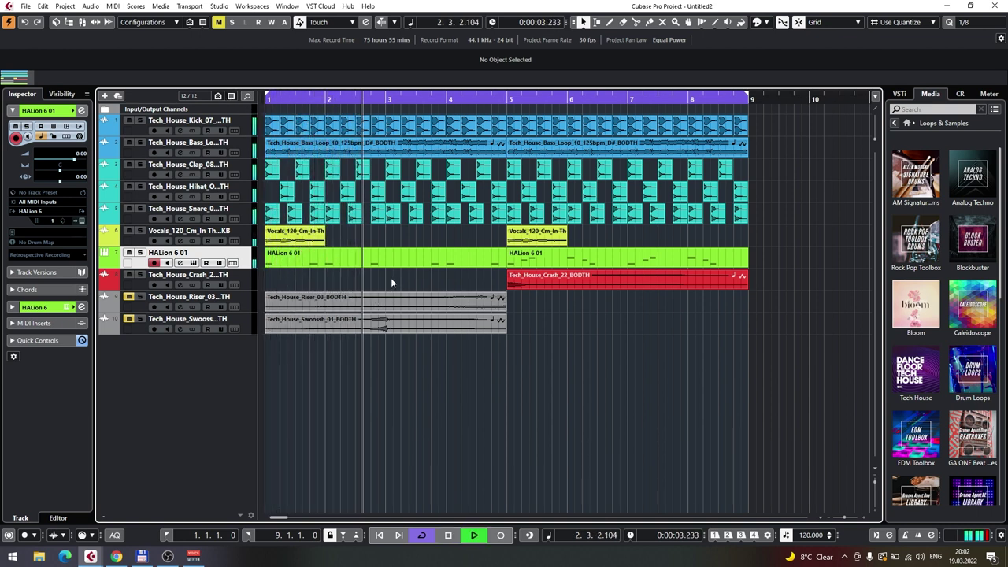
pyautogui.press('space')
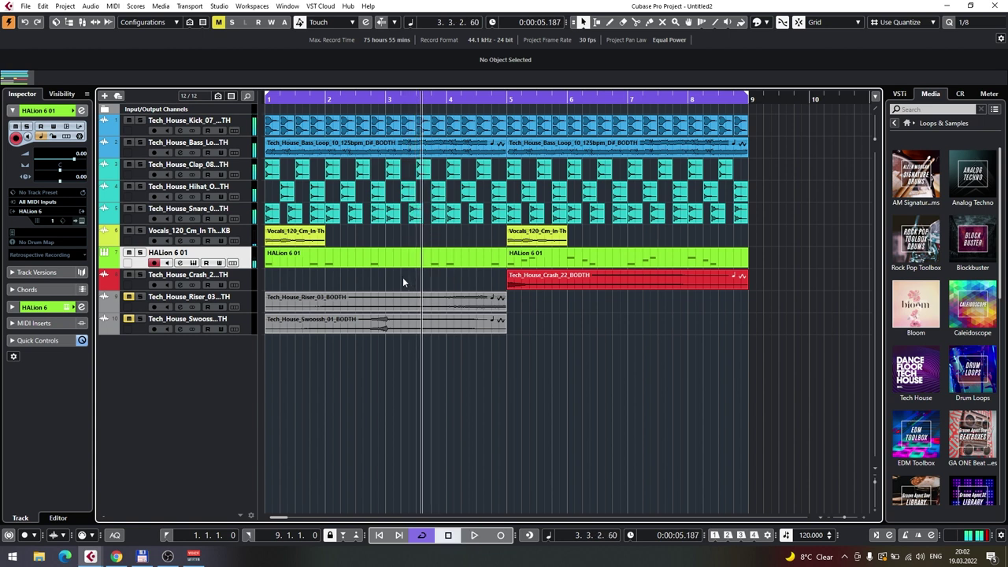
# Step: Solo the clap track to listen to it on its own, and release the solo again
pyautogui.click(252, 175)
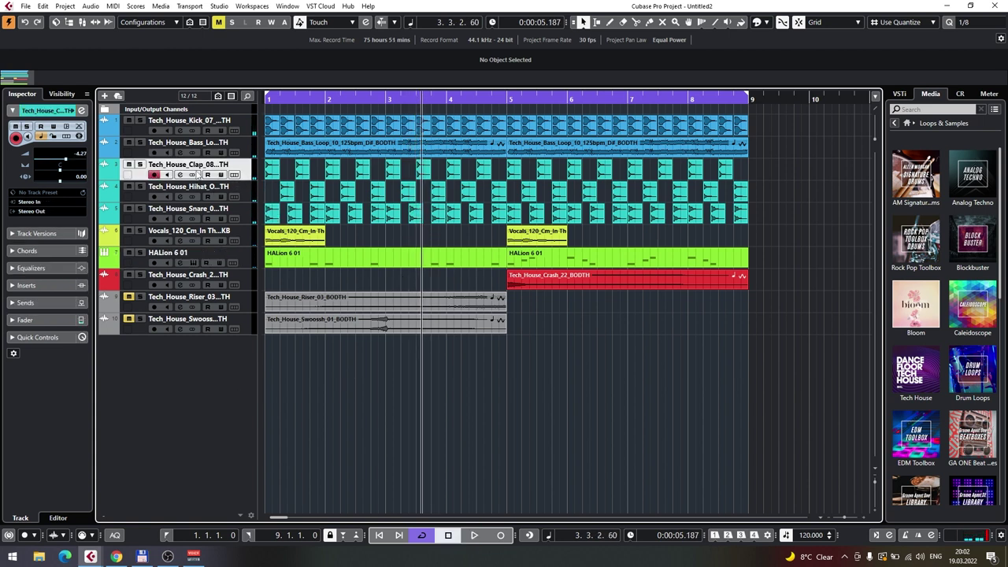
pyautogui.click(140, 165)
pyautogui.press('space')
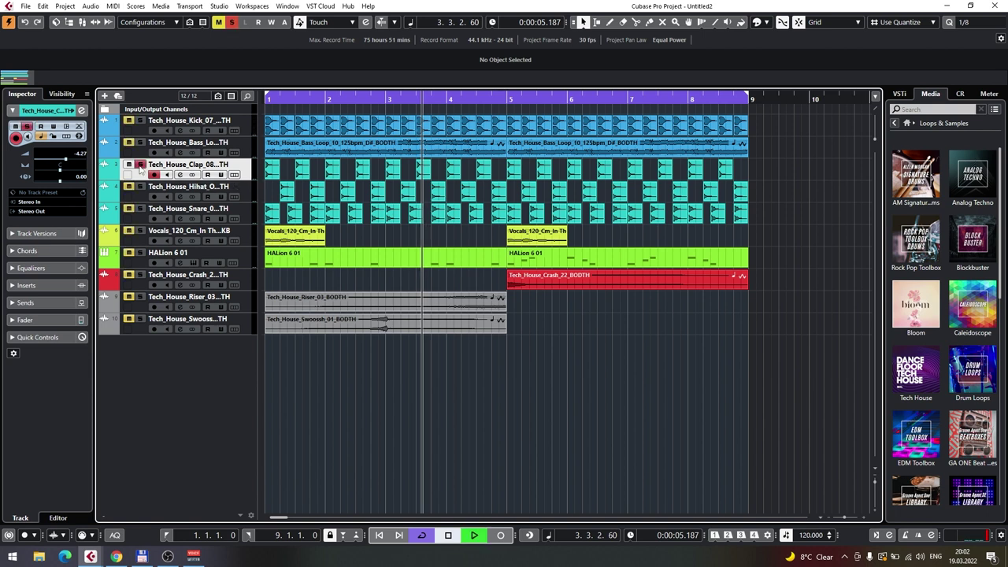
pyautogui.press('space')
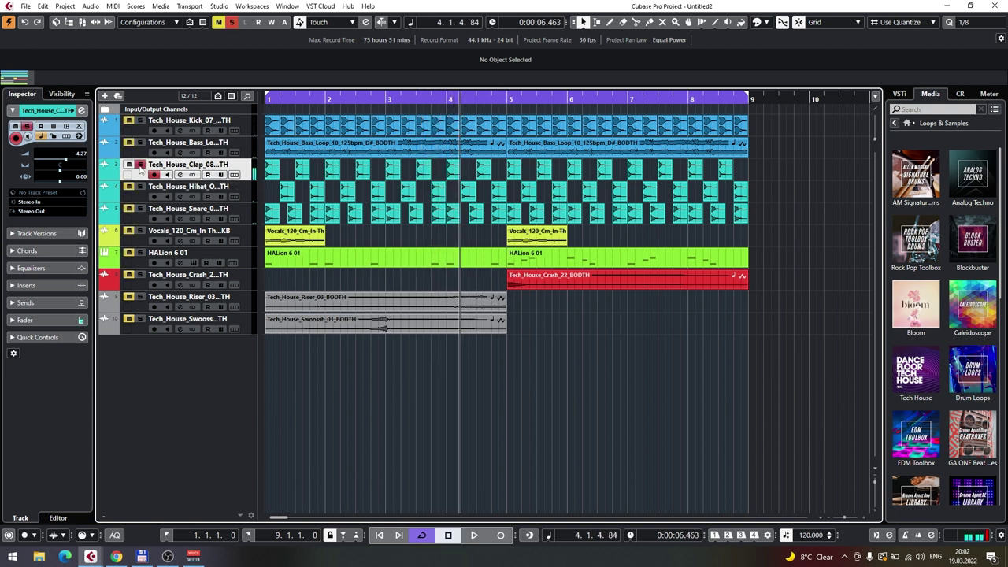
pyautogui.click(139, 164)
# Step: Insert the Raum reverb on the clap track and lower its mix to about 23%
pyautogui.click(57, 284)
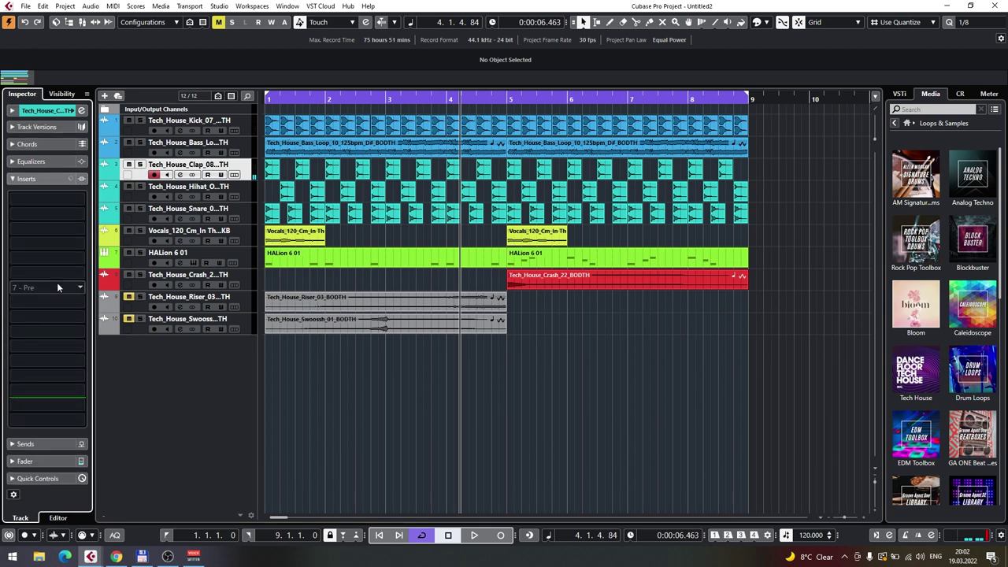
pyautogui.click(44, 203)
pyautogui.click(26, 354)
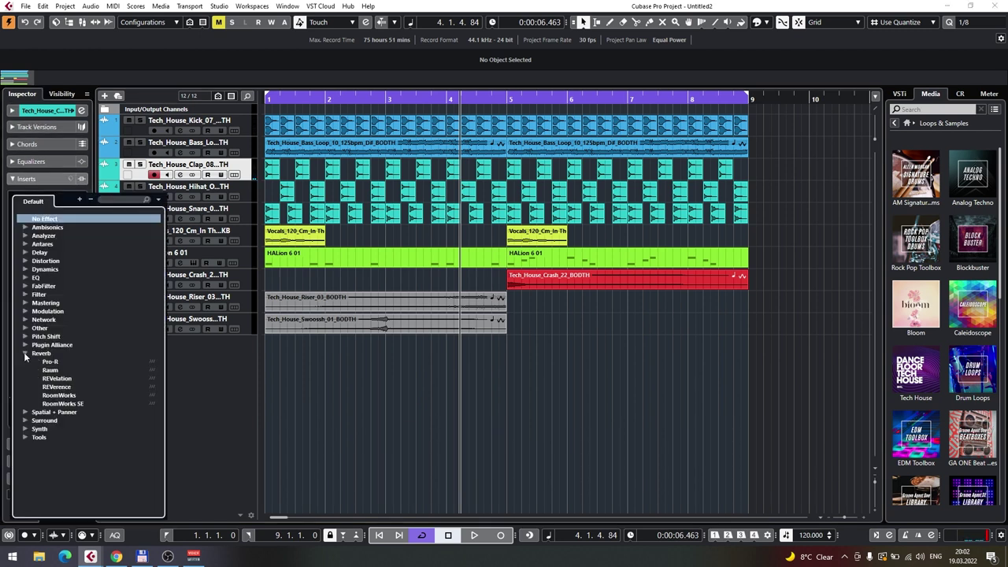
pyautogui.click(51, 370)
pyautogui.moveTo(762, 248); pyautogui.dragTo(761, 272)
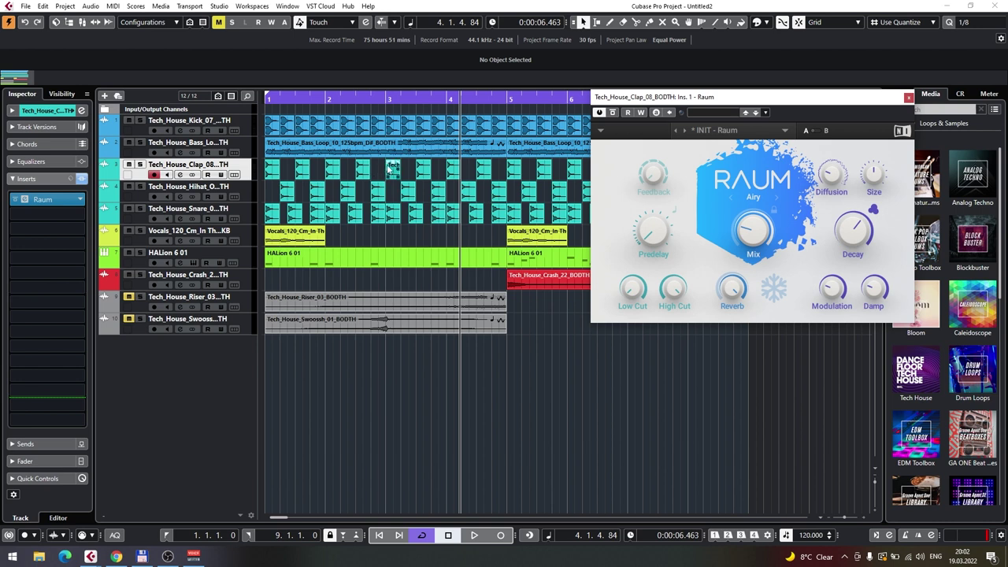
# Step: Play the project from the start and lower the mix of the clap's Raum reverb to 18%
pyautogui.click(367, 97)
pyautogui.press('Home')
pyautogui.press('space')
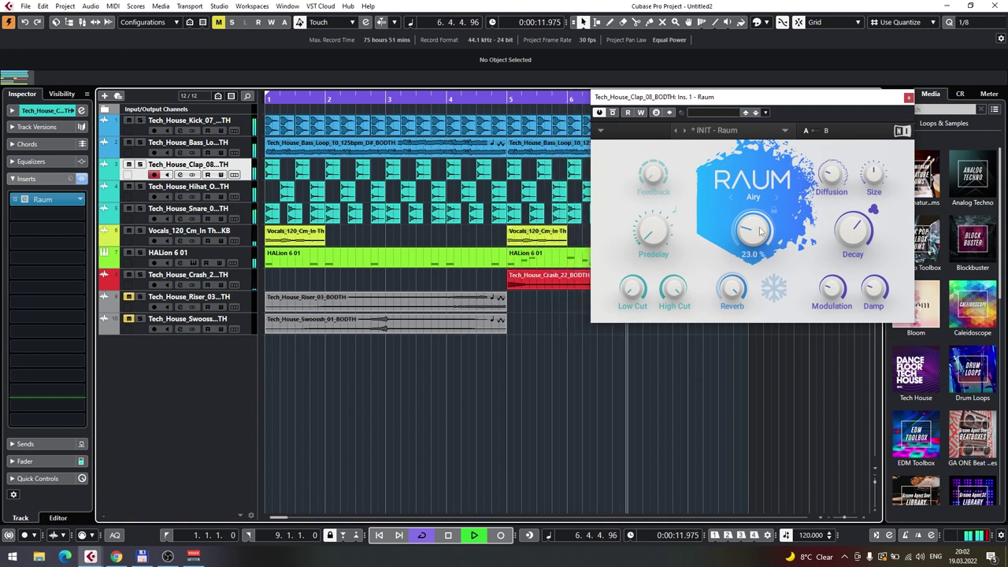
pyautogui.moveTo(759, 228); pyautogui.dragTo(760, 235)
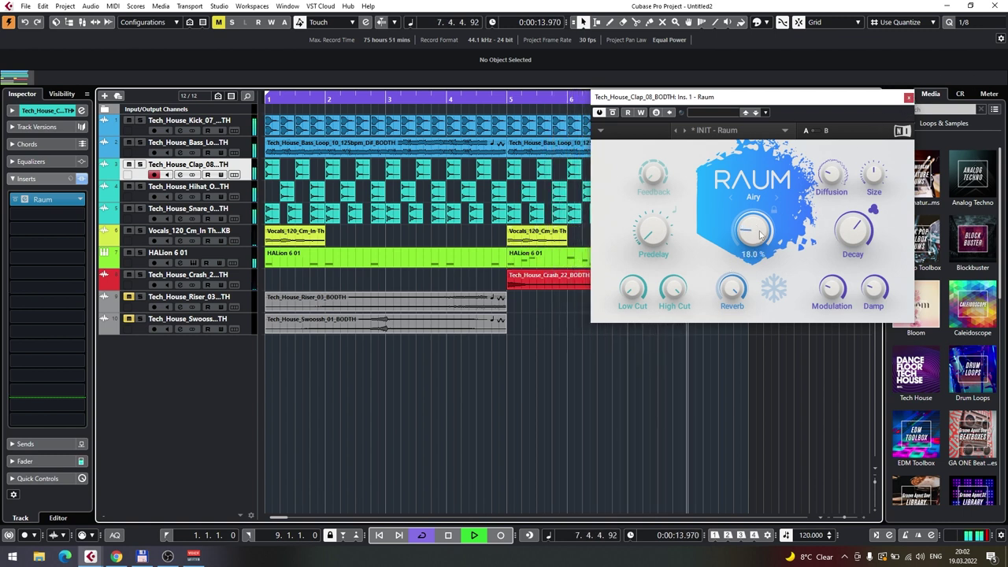
pyautogui.click(909, 97)
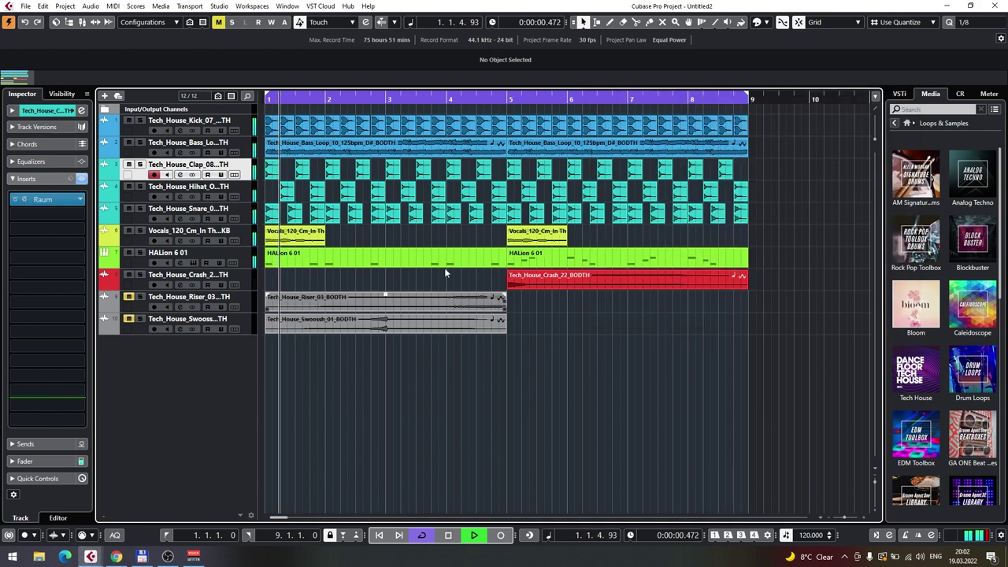
# Step: Add StudioEQ to the clap track's inserts and place it ahead of the Raum reverb
pyautogui.click(67, 199)
pyautogui.click(25, 293)
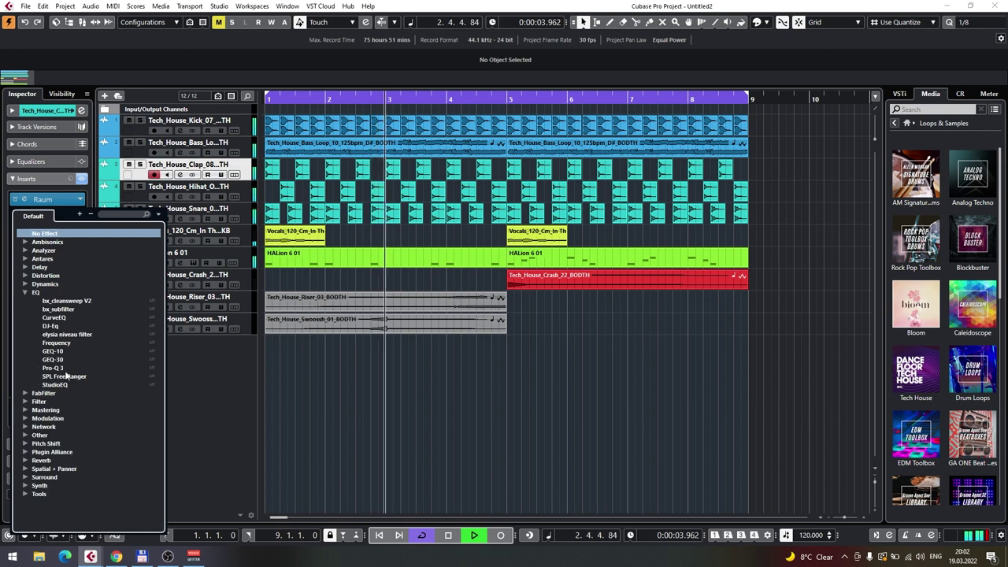
pyautogui.click(63, 385)
pyautogui.moveTo(49, 206)
pyautogui.mouseDown()
pyautogui.moveTo(55, 230)
pyautogui.moveTo(54, 215)
pyautogui.mouseUp()
# Step: Show the spectrum in the clap's StudioEQ and set band 1 to a Cut filter at about 475 Hz
pyautogui.click(615, 273)
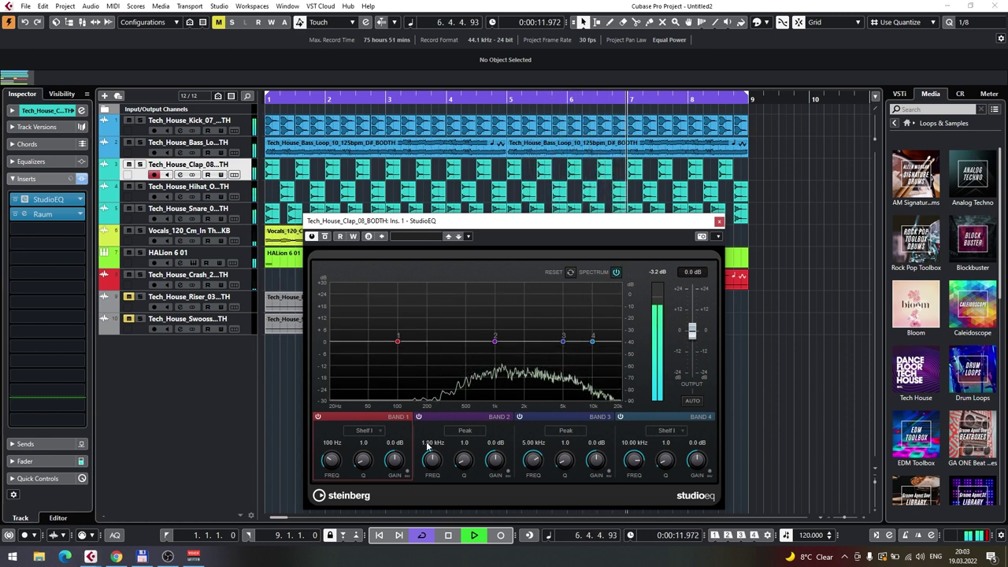
pyautogui.click(378, 431)
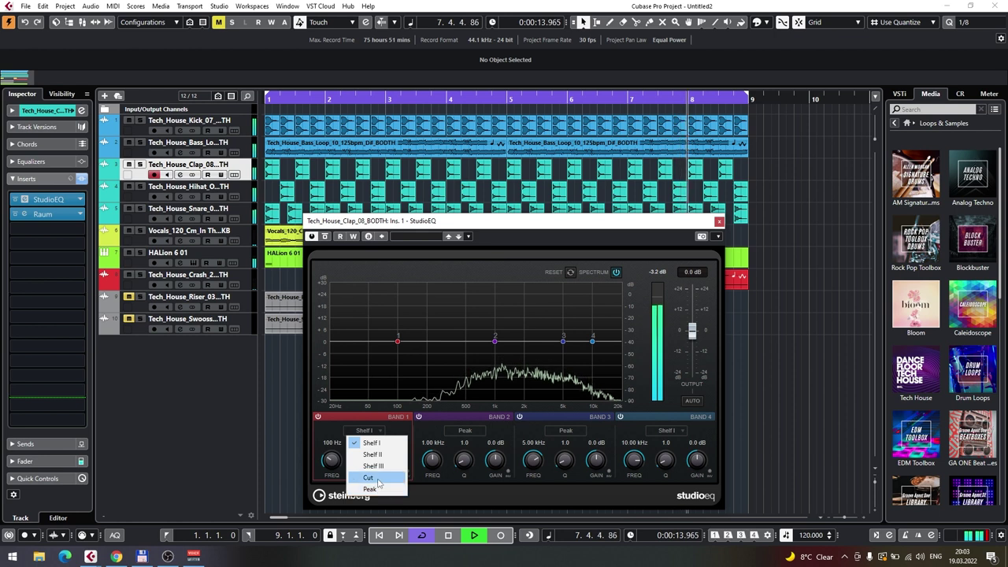
pyautogui.click(368, 478)
pyautogui.moveTo(398, 341); pyautogui.dragTo(492, 338)
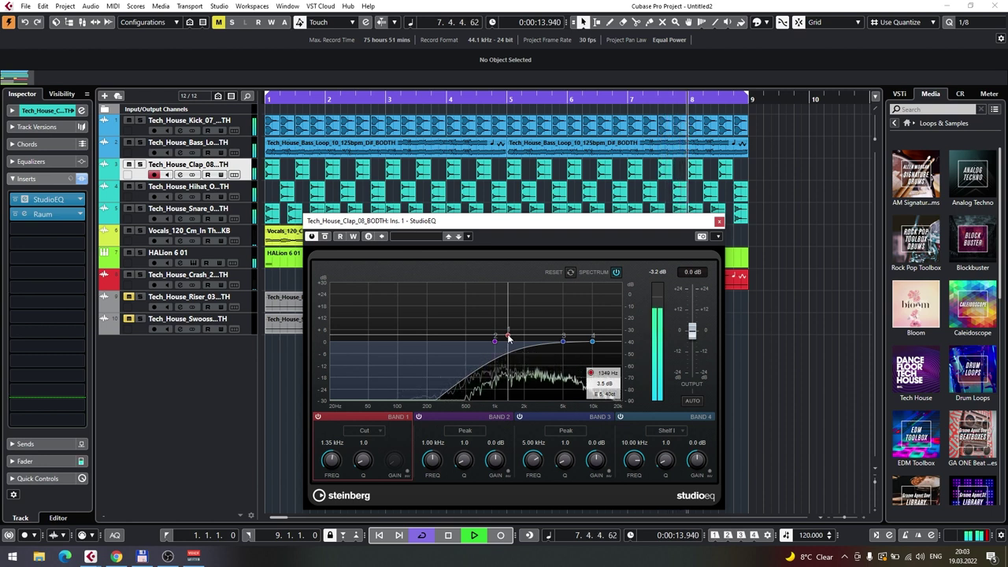
pyautogui.moveTo(506, 341); pyautogui.dragTo(452, 341)
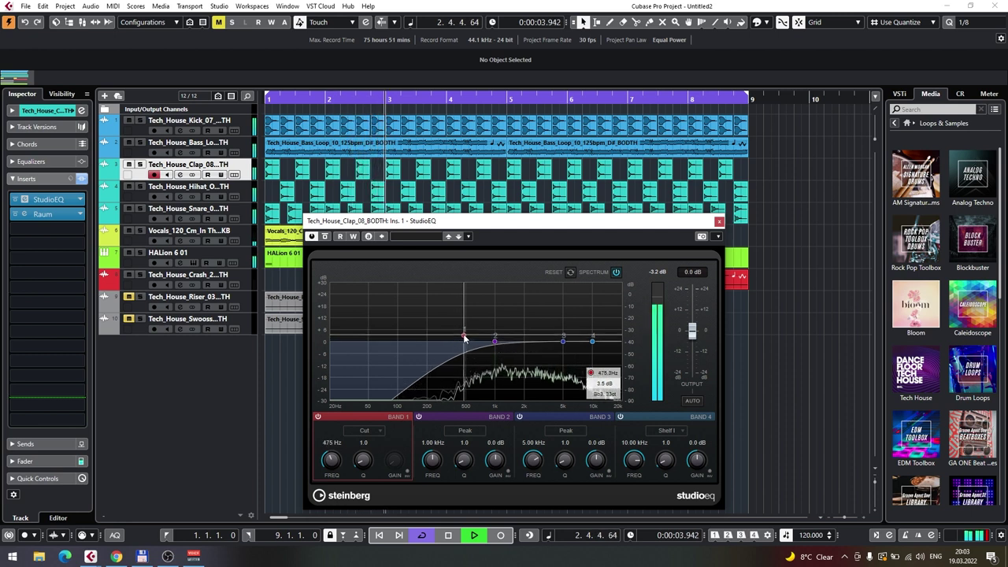
pyautogui.click(719, 222)
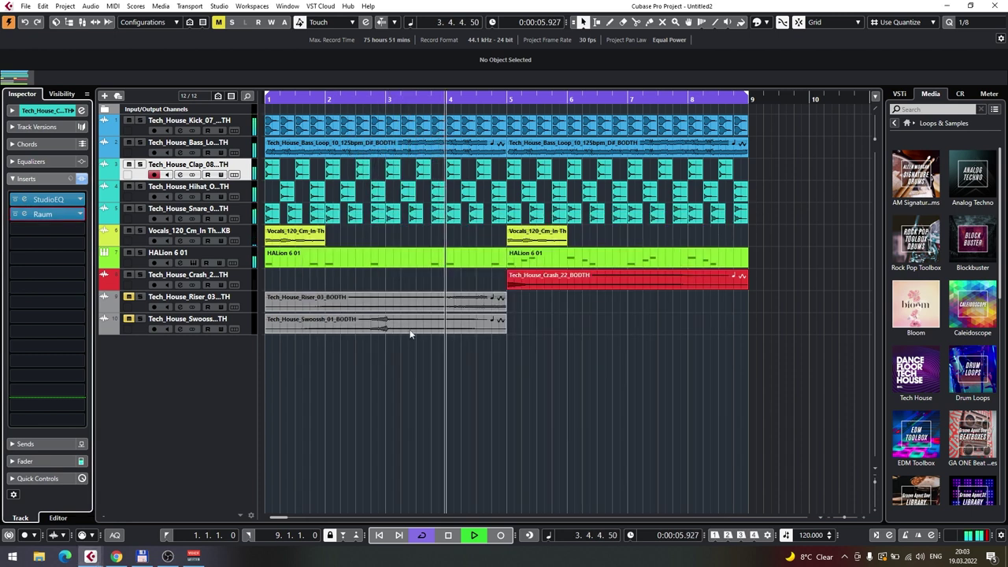
# Step: Insert the Raum reverb on the hi-hat track and lower its mix
pyautogui.click(141, 186)
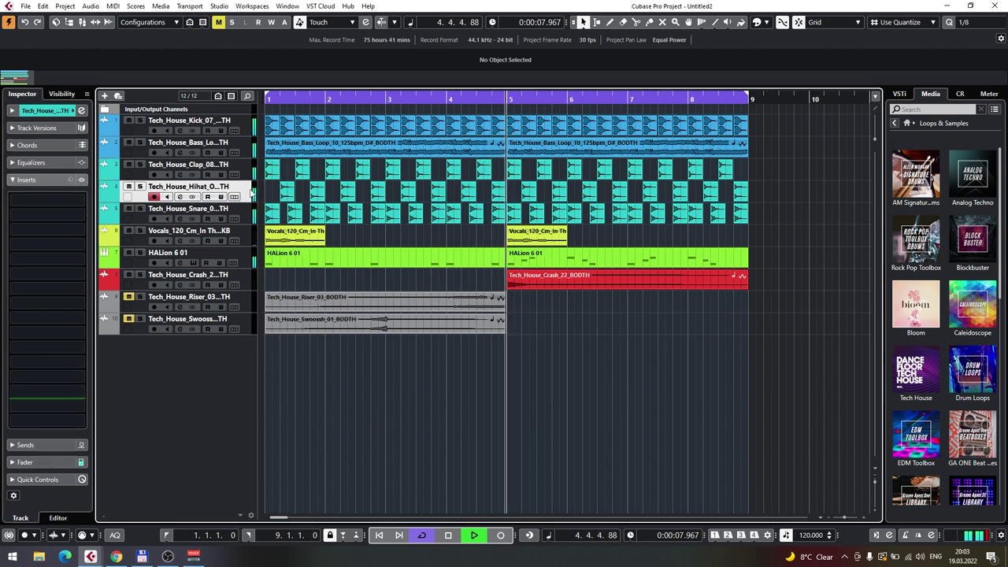
pyautogui.click(140, 187)
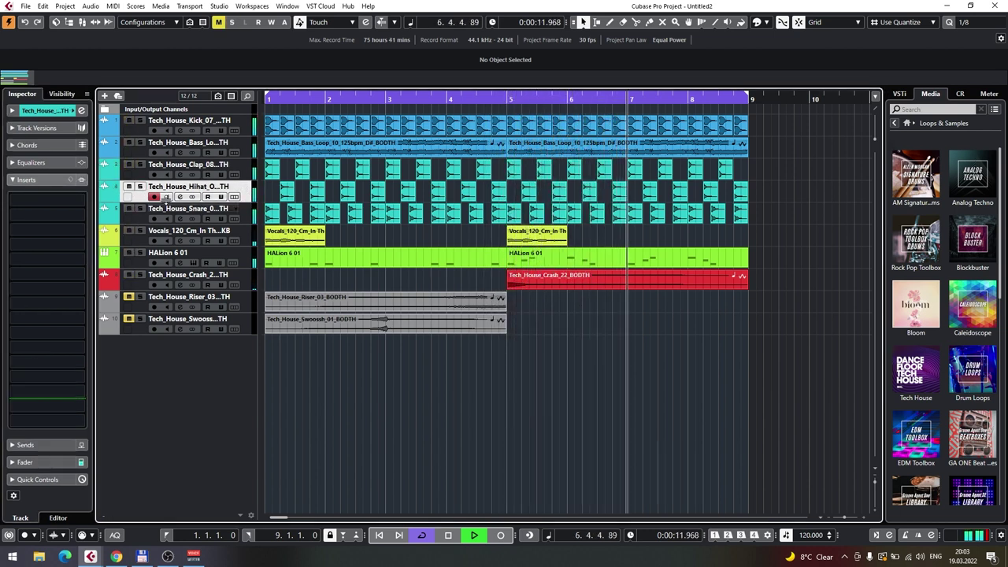
pyautogui.click(71, 199)
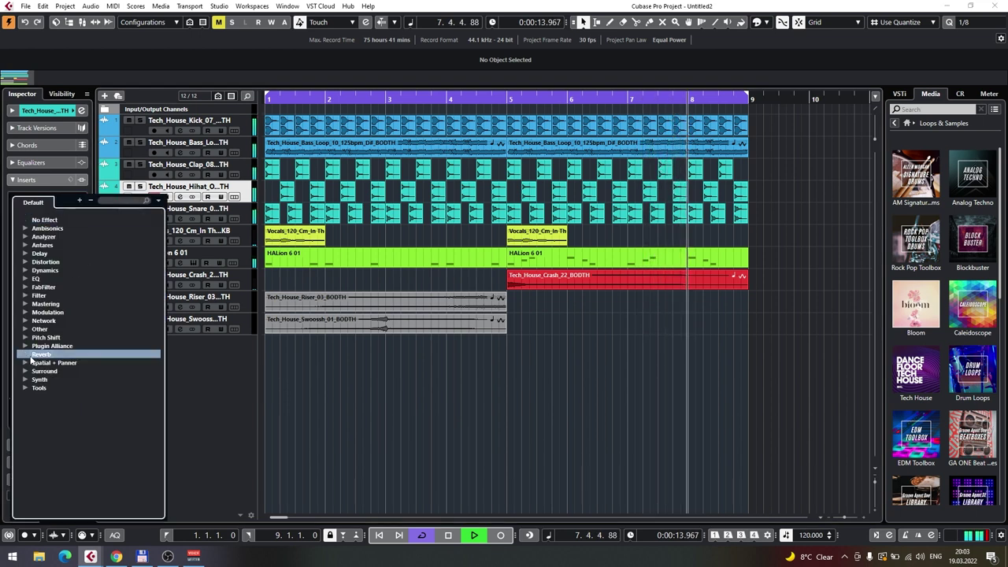
pyautogui.click(39, 354)
pyautogui.click(50, 371)
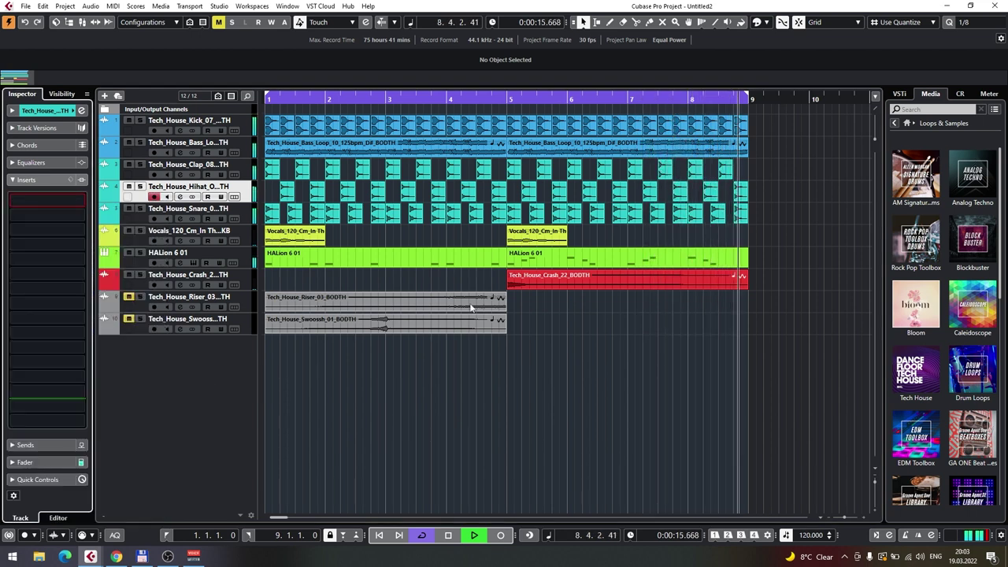
pyautogui.moveTo(731, 207); pyautogui.dragTo(731, 232)
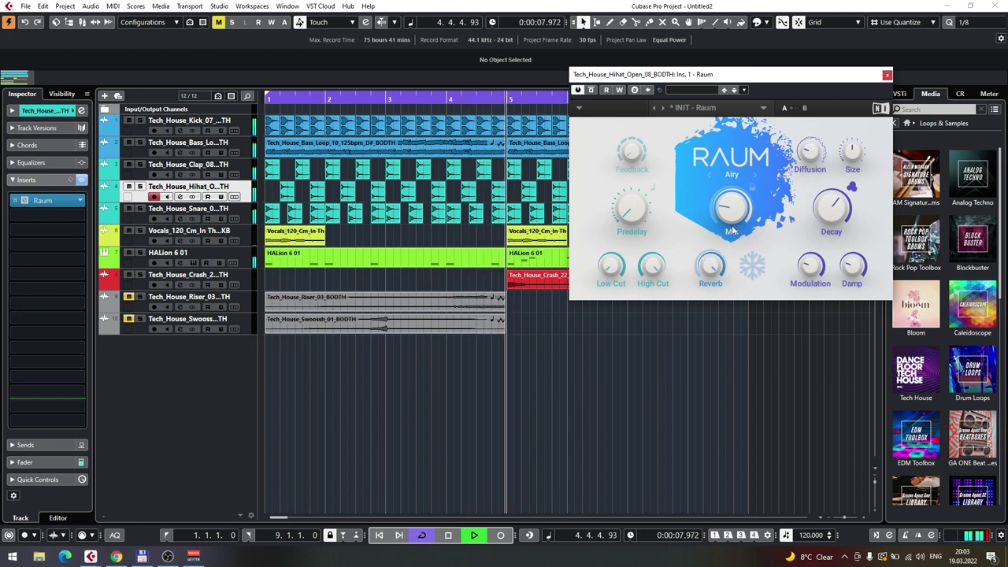
pyautogui.click(887, 75)
# Step: Insert the Replika delay after Raum on the hi-hat track
pyautogui.click(43, 200)
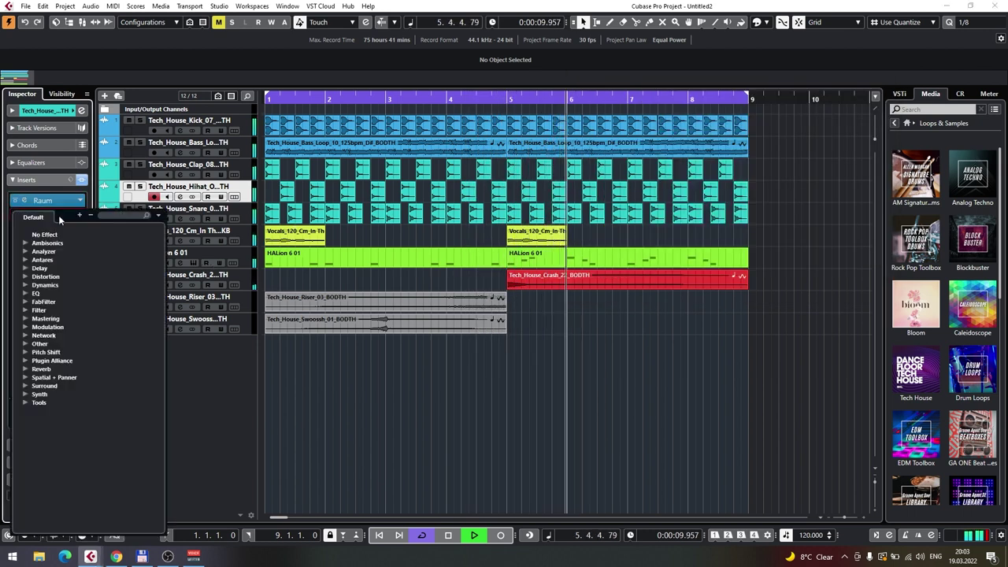
pyautogui.click(26, 269)
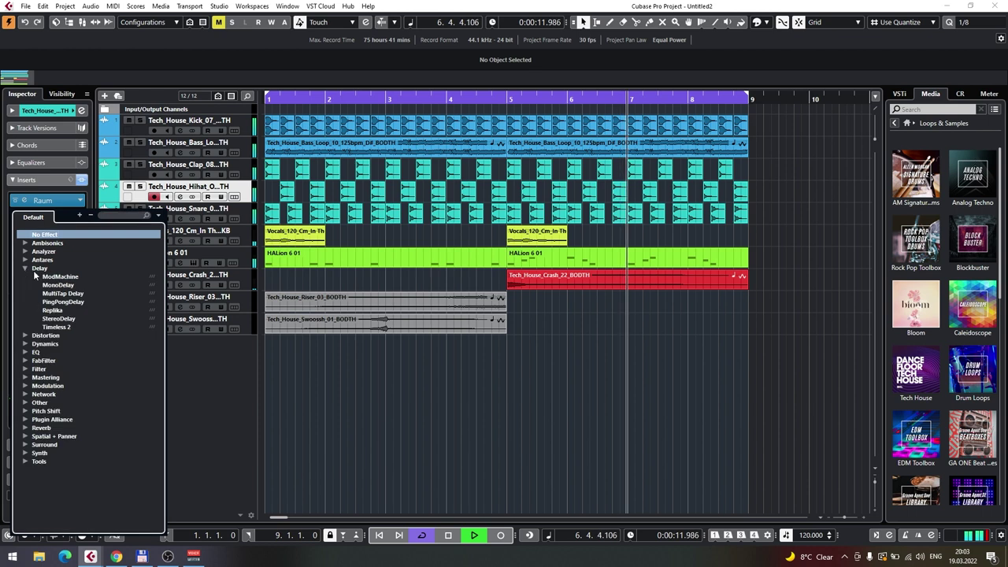
pyautogui.click(60, 316)
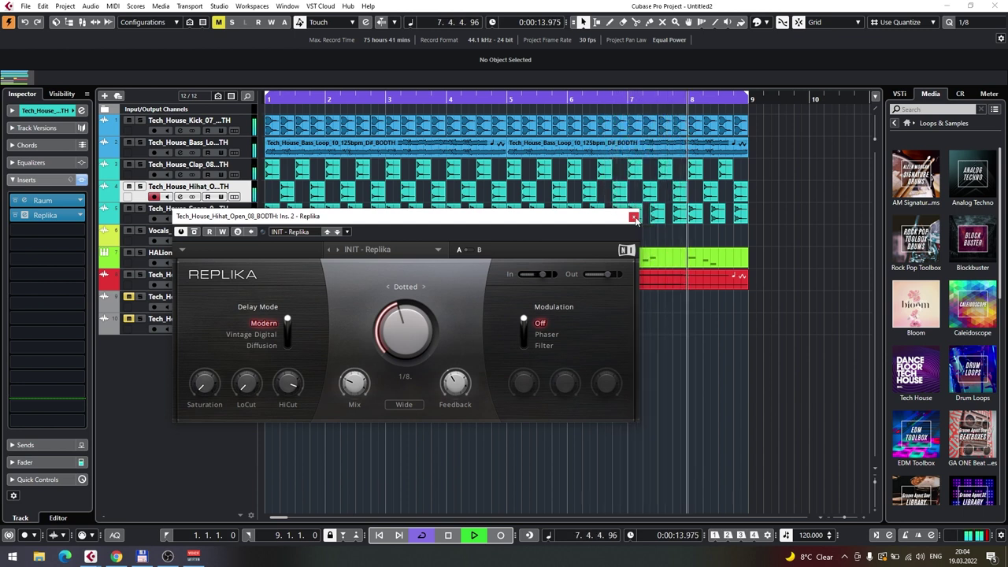
# Step: Stop playback and show the automation track for Replika's Bypass parameter under the hi-hat track
pyautogui.press('space')
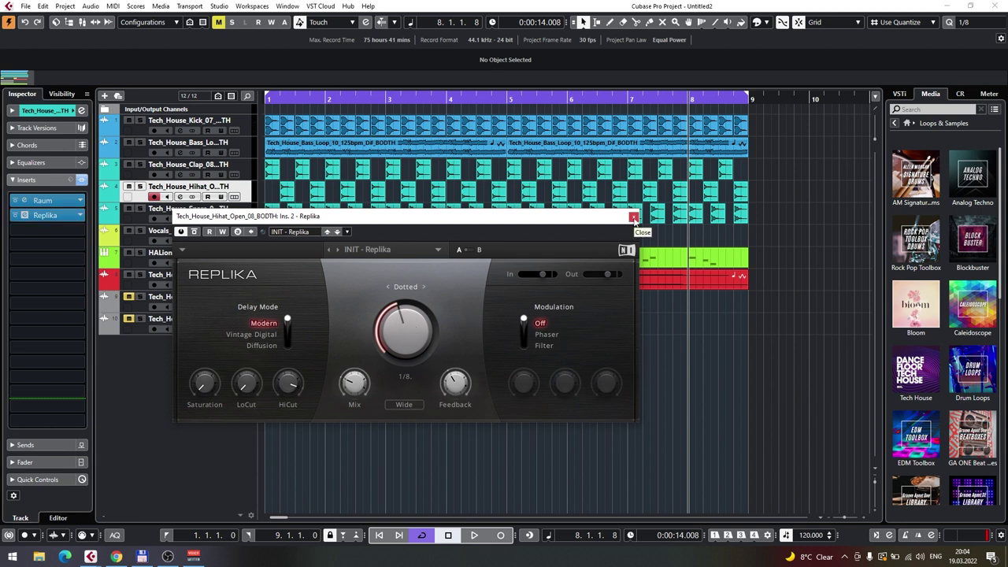
pyautogui.rightClick(193, 232)
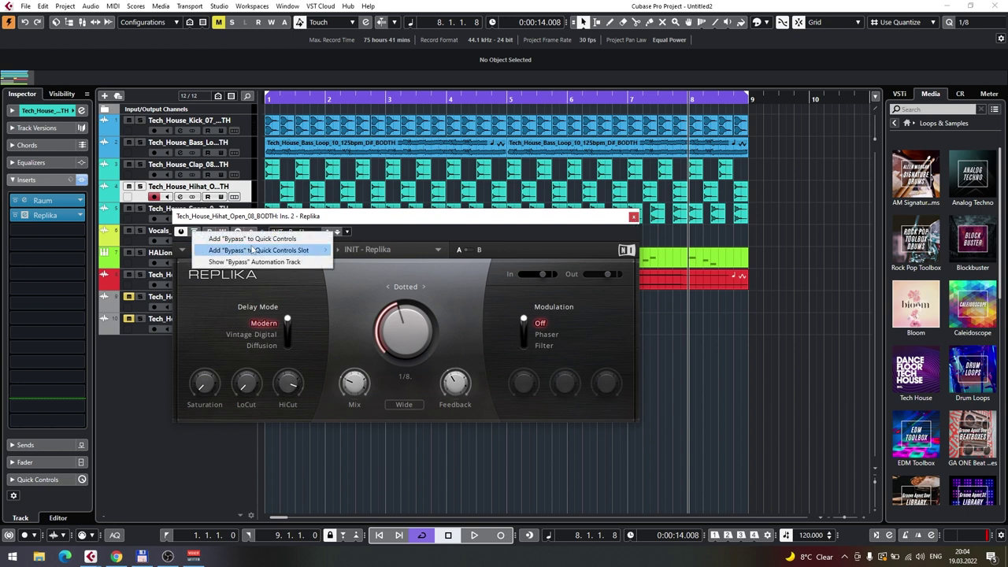
pyautogui.click(329, 262)
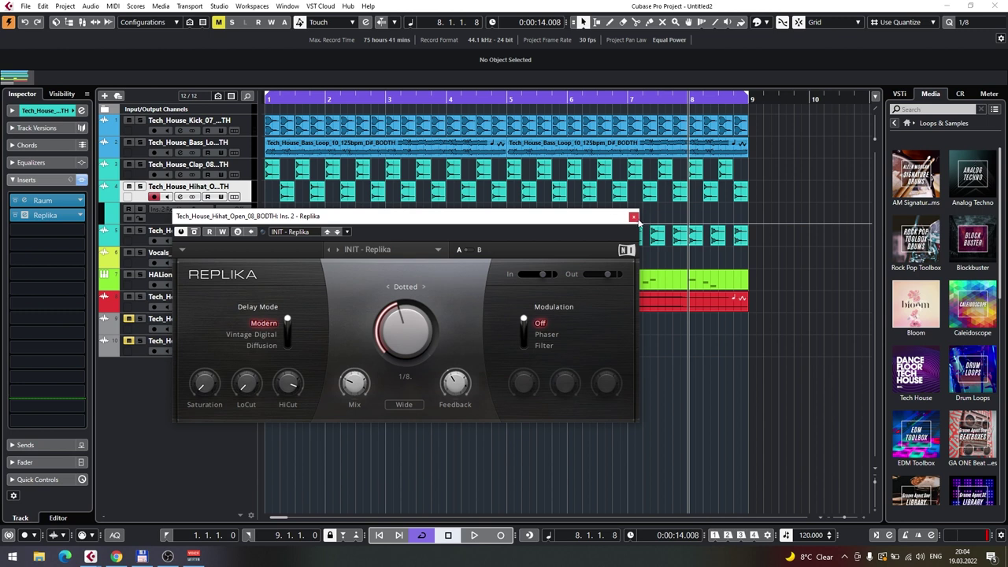
pyautogui.click(634, 217)
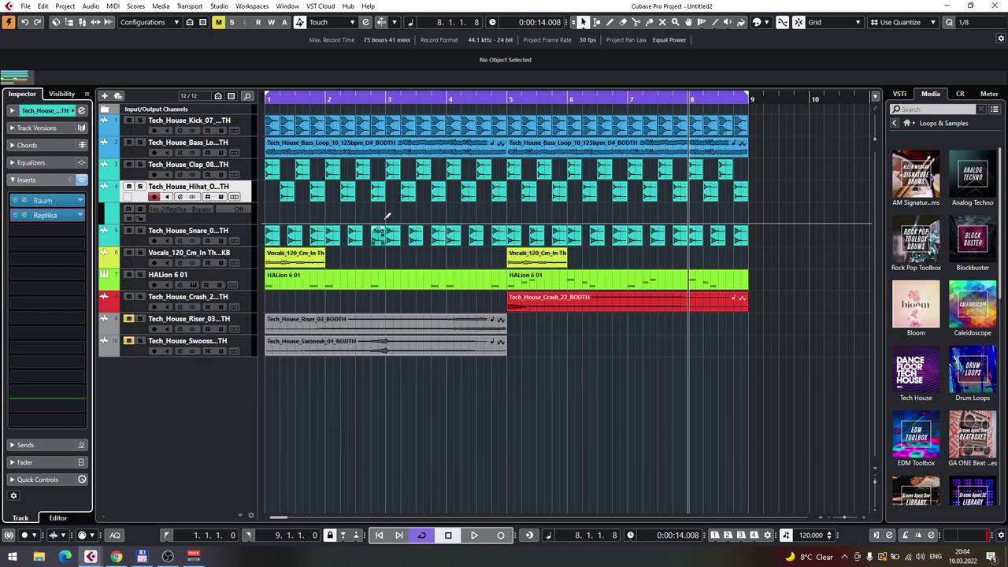
# Step: Play the arrangement from the start and set Replika's Bypass automation on the hi-hat track to On at bar 1
pyautogui.click(264, 103)
pyautogui.press('space')
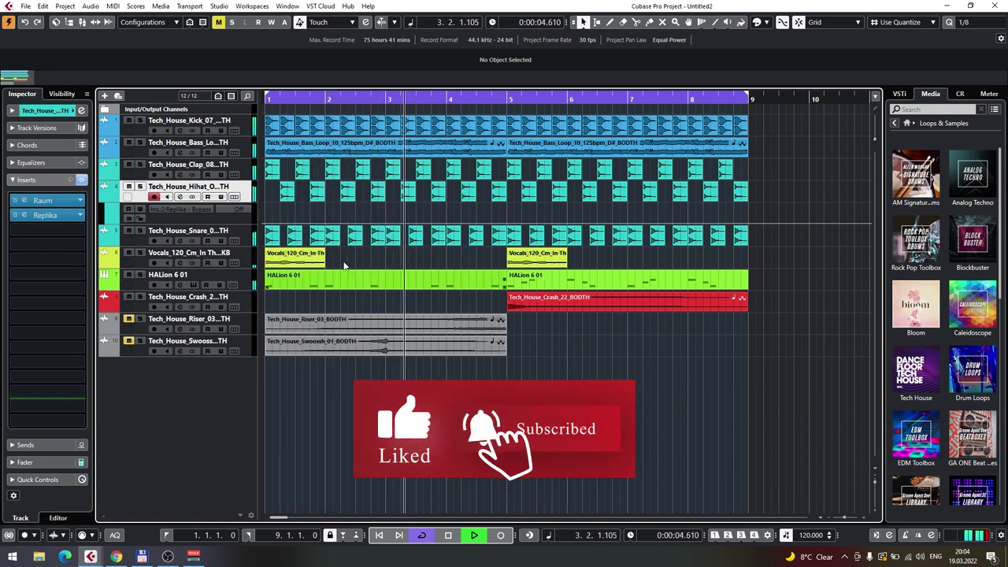
pyautogui.click(266, 221)
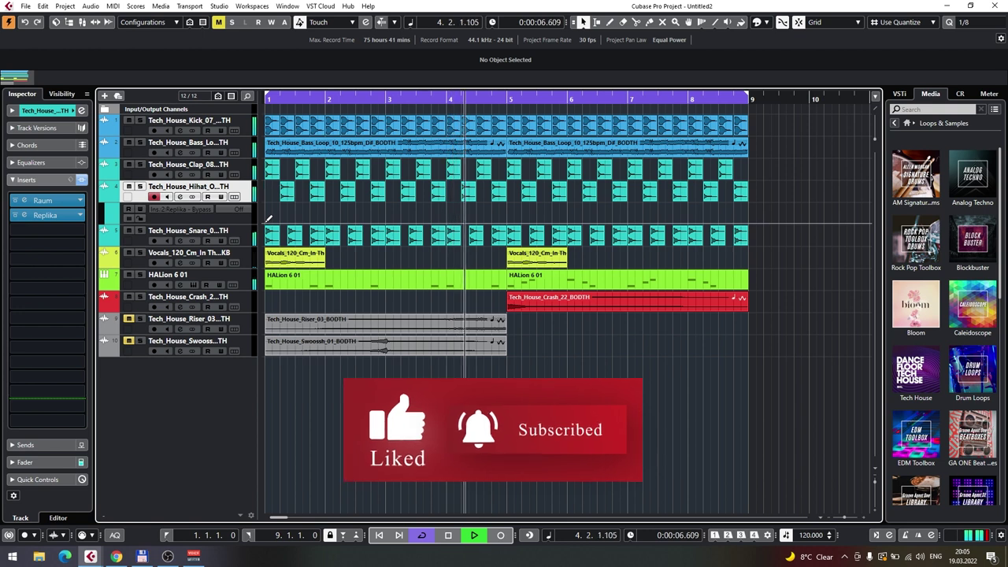
pyautogui.moveTo(267, 220); pyautogui.dragTo(266, 205)
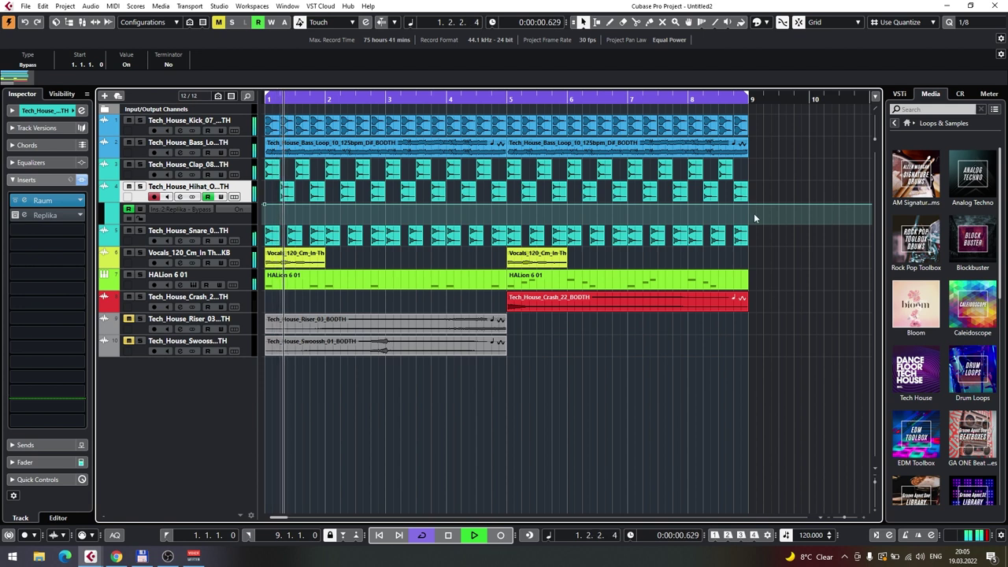
# Step: Switch the hi-hat's Replika Bypass automation to Off at bar 9
pyautogui.scroll(2, 775, 233)
pyautogui.scroll(3, 628, 211)
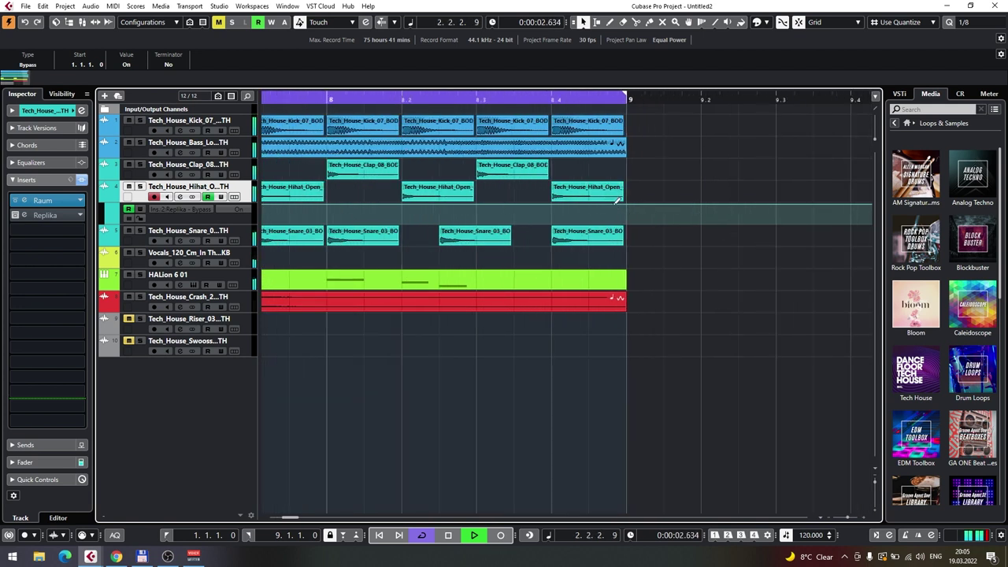
pyautogui.moveTo(630, 200); pyautogui.dragTo(631, 217)
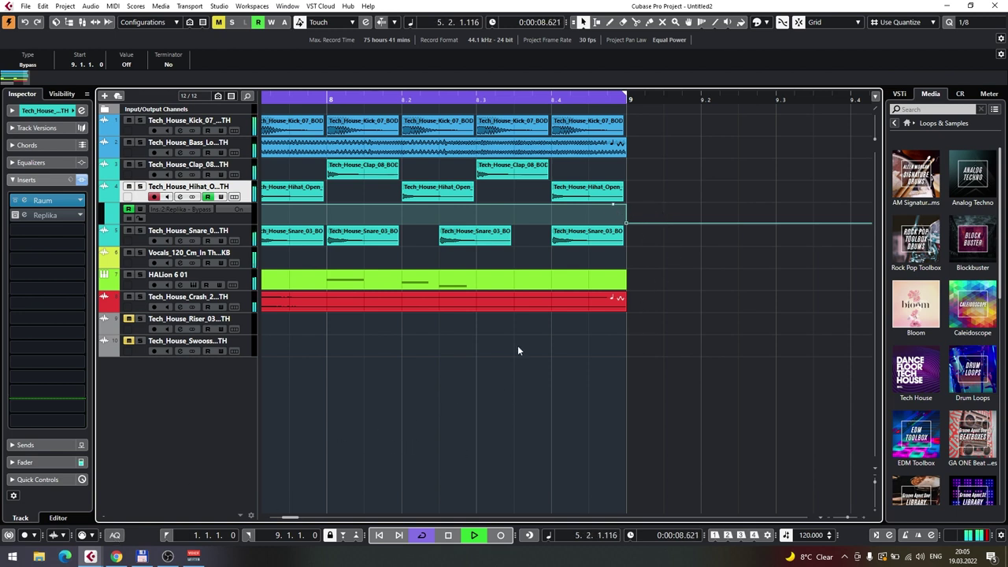
pyautogui.scroll(-6, 517, 345)
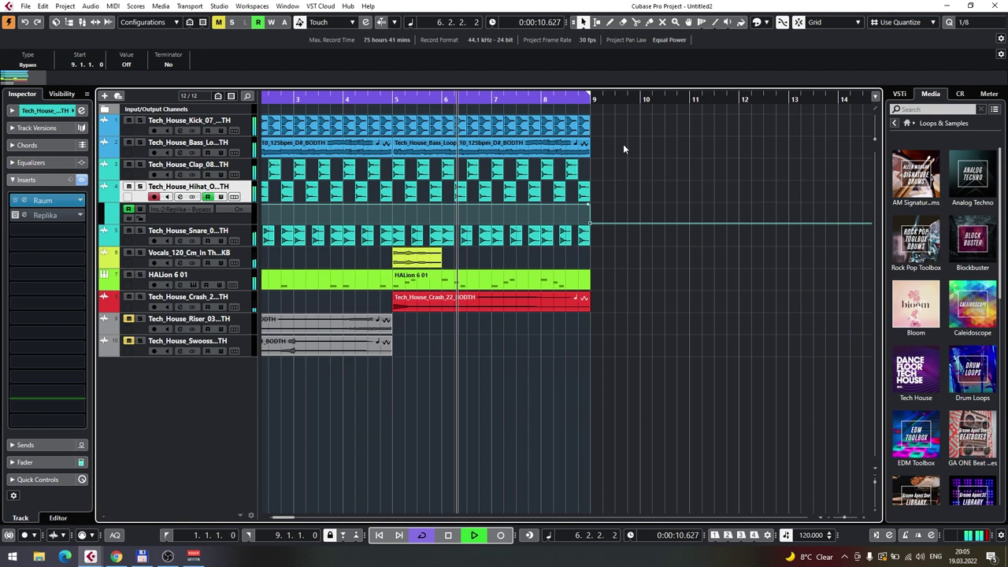
pyautogui.scroll(-2, 658, 146)
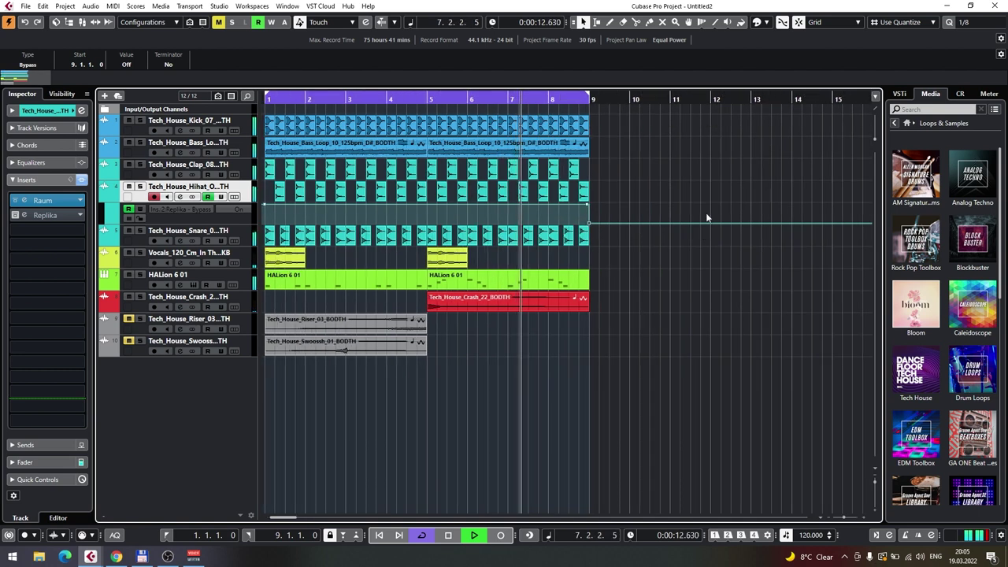
# Step: Duplicate all eight bars of kick and bass clips so the copies start at bar 9
pyautogui.scroll(4, 662, 173)
pyautogui.moveTo(718, 120); pyautogui.dragTo(272, 157)
pyautogui.scroll(-3, 628, 173)
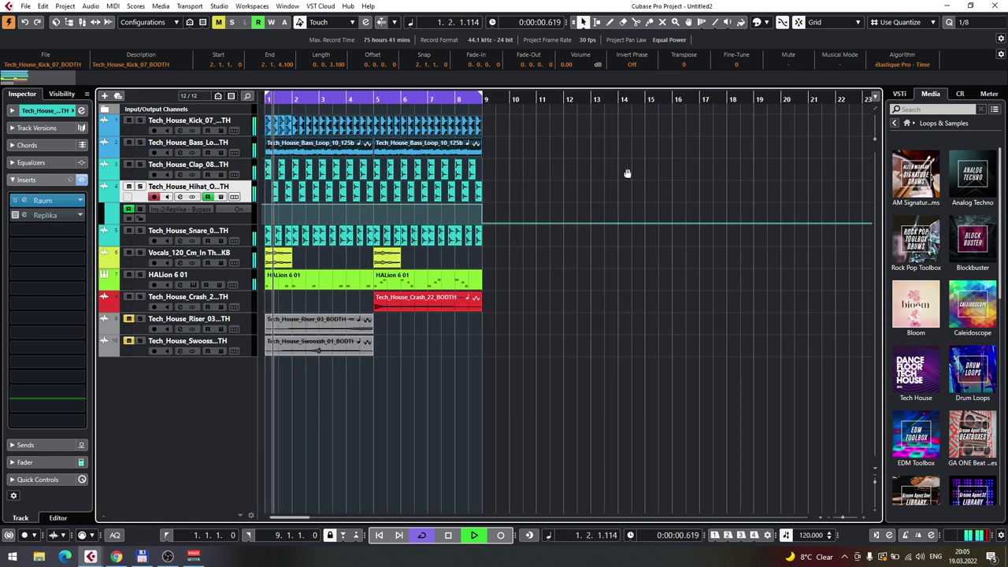
pyautogui.moveTo(525, 116); pyautogui.dragTo(269, 154)
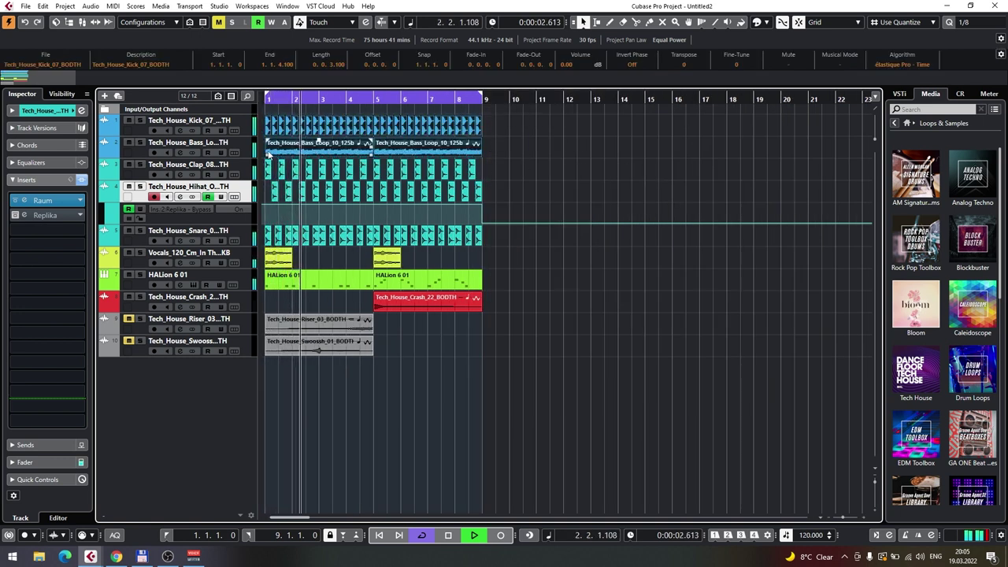
pyautogui.hotkey('ctrl', 'd')
pyautogui.scroll(4, 465, 165)
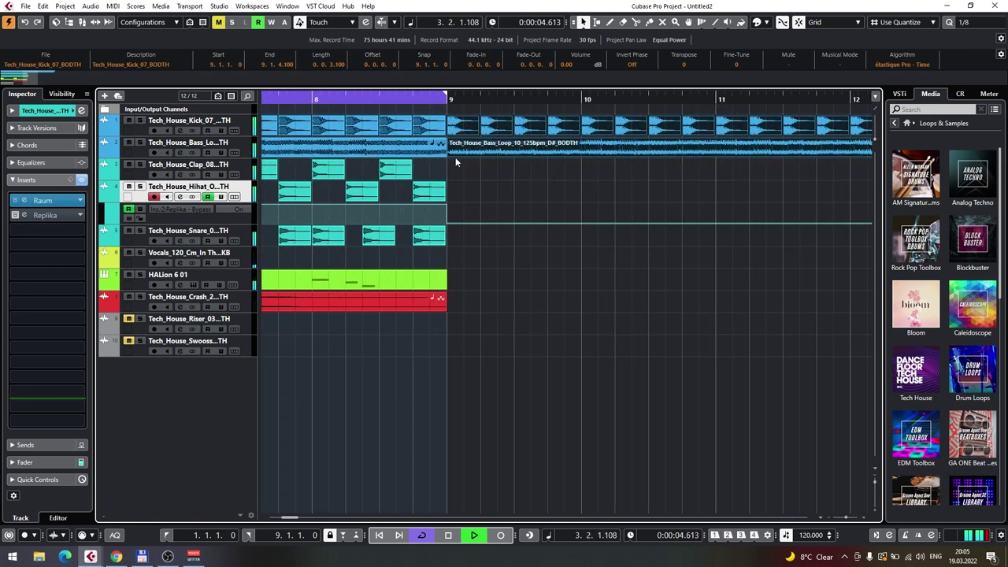
pyautogui.click(482, 186)
pyautogui.scroll(3, 476, 185)
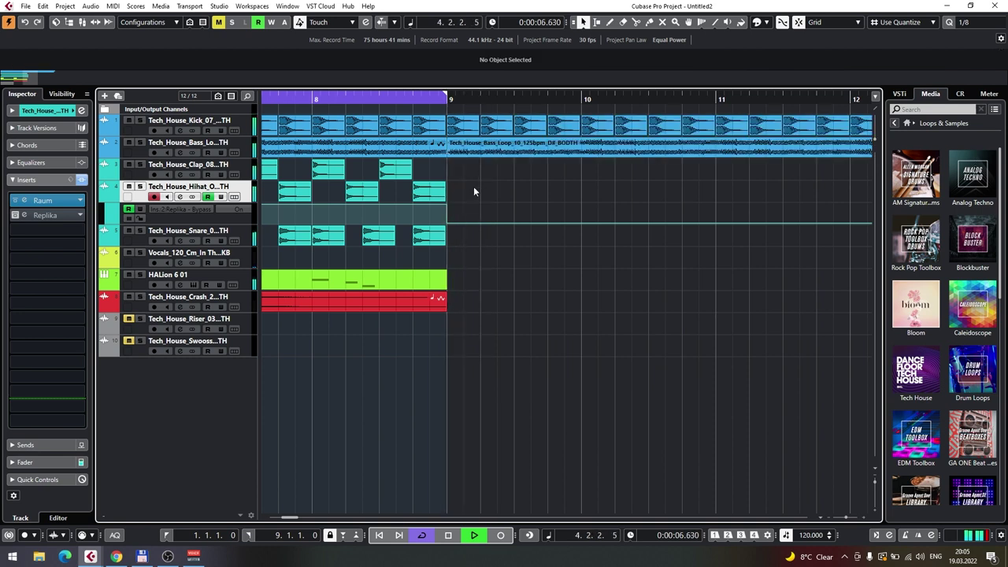
pyautogui.scroll(4, 451, 182)
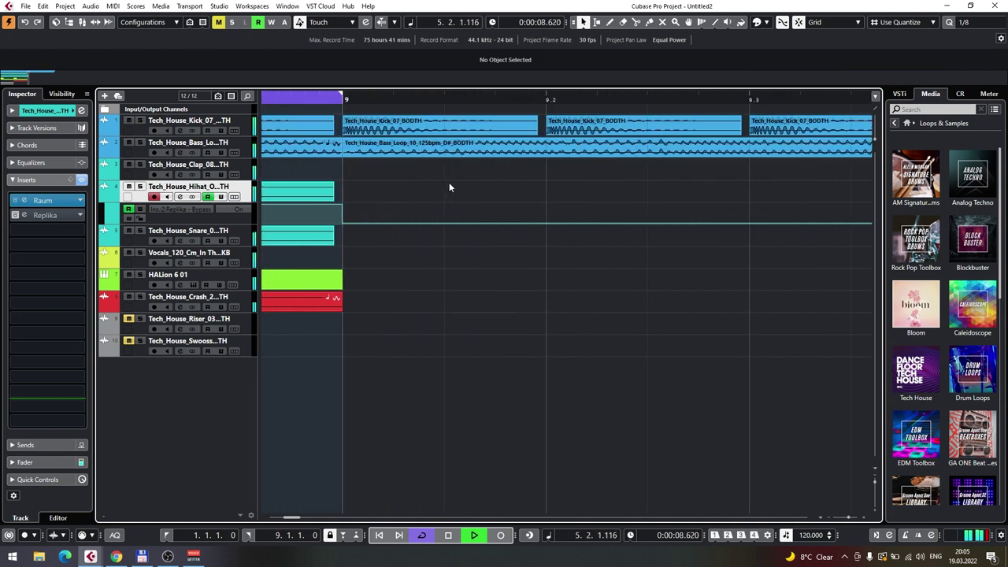
pyautogui.scroll(-5, 449, 186)
pyautogui.scroll(-6, 449, 187)
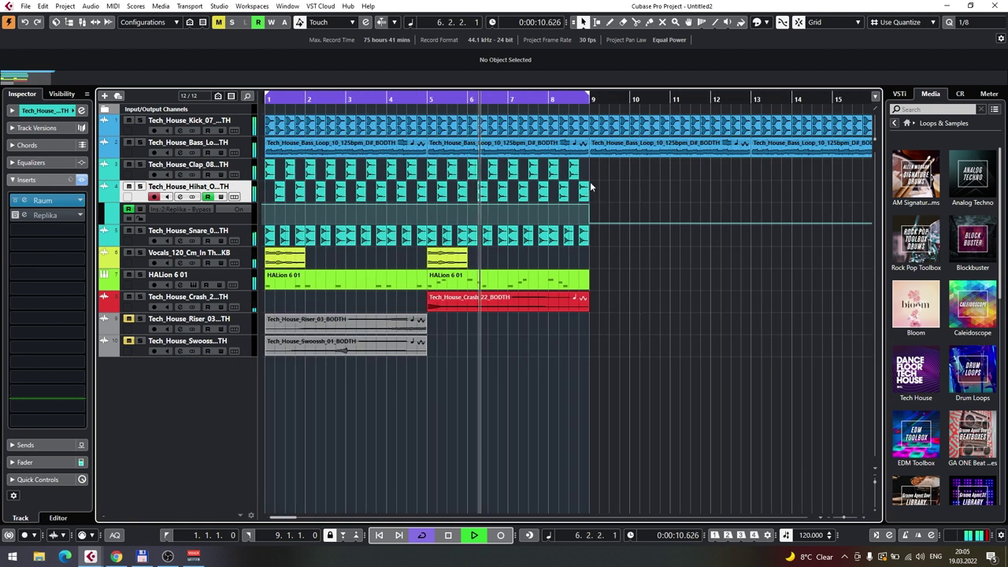
# Step: Duplicate all eight bars of clap and hi-hat clips so the copies start at bar 9
pyautogui.moveTo(508, 190); pyautogui.dragTo(237, 211)
pyautogui.scroll(6, 711, 197)
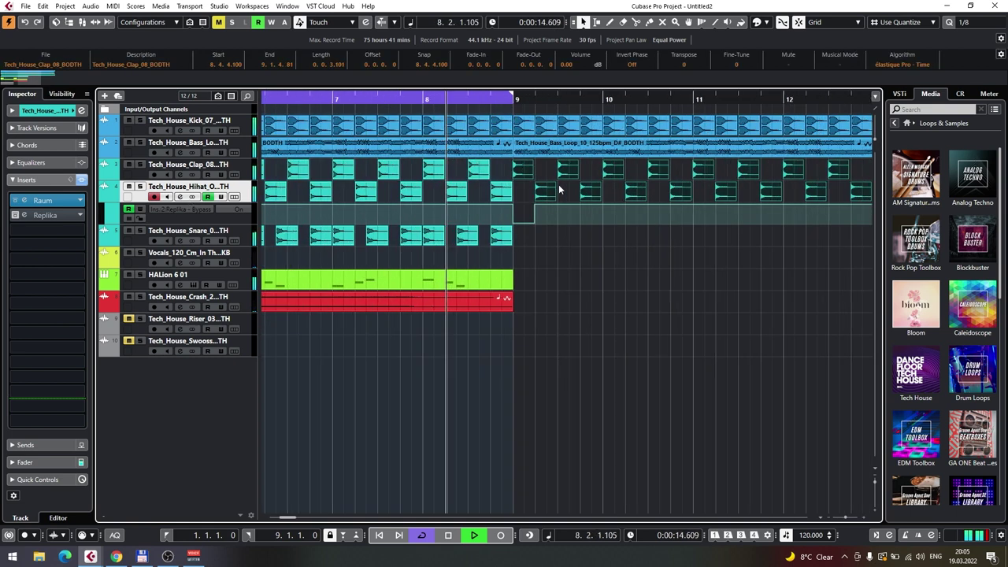
pyautogui.moveTo(482, 170)
pyautogui.mouseDown()
pyautogui.moveTo(500, 169)
pyautogui.moveTo(491, 171)
pyautogui.mouseUp()
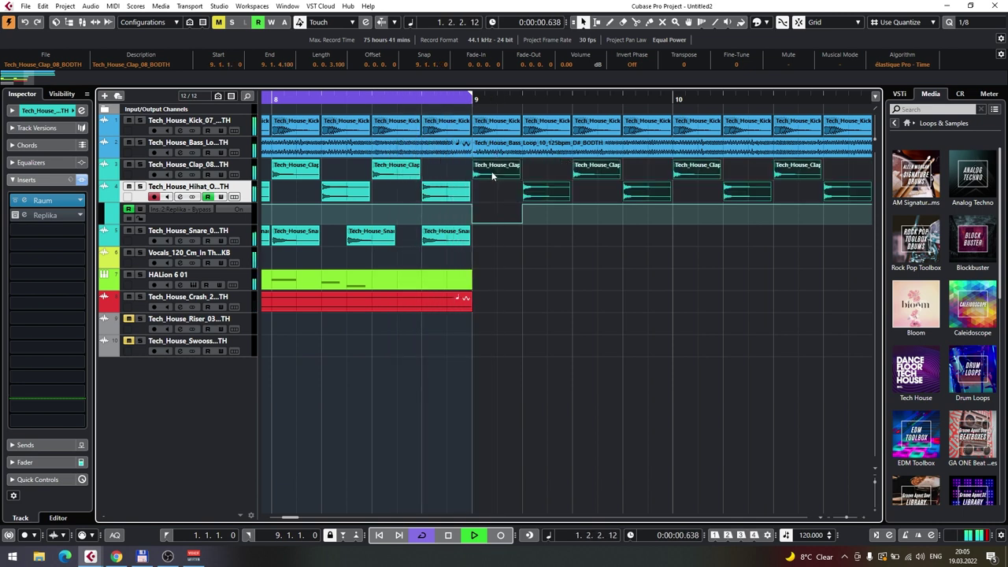
pyautogui.click(534, 264)
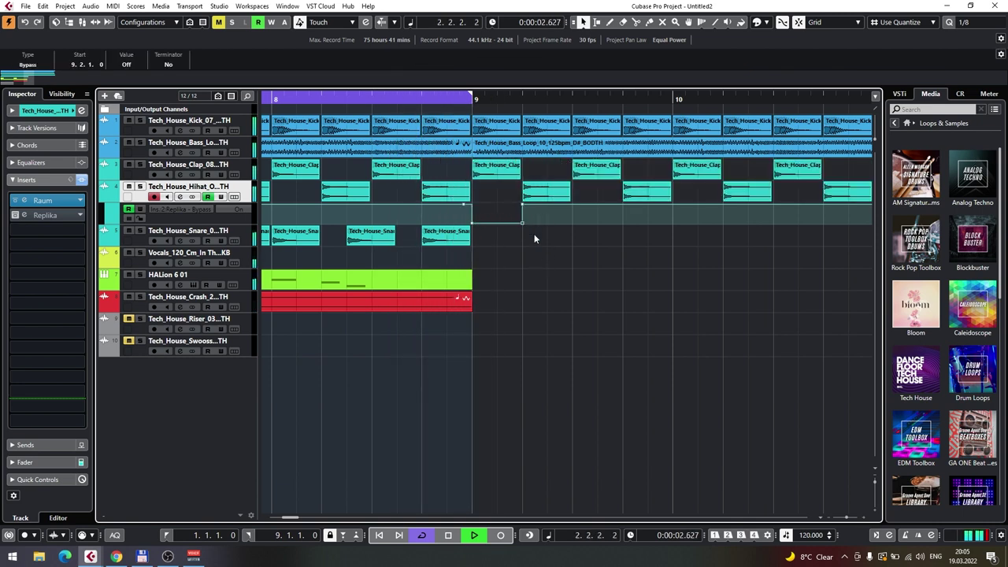
# Step: Remove the copied Replika Bypass automation change at beat 2 of bar 9
pyautogui.click(512, 204)
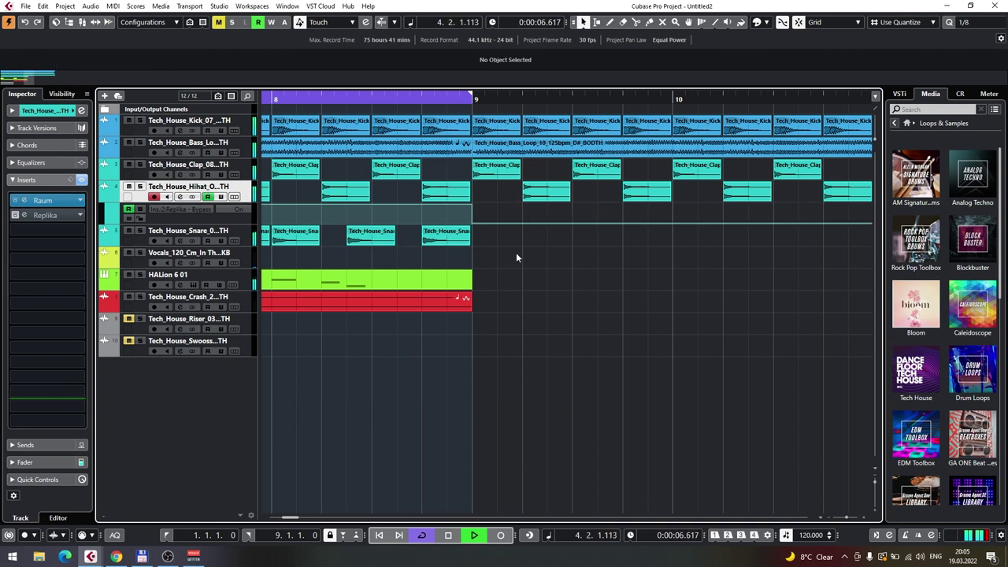
pyautogui.hscroll(-3, 765, 271)
pyautogui.scroll(-5, 695, 279)
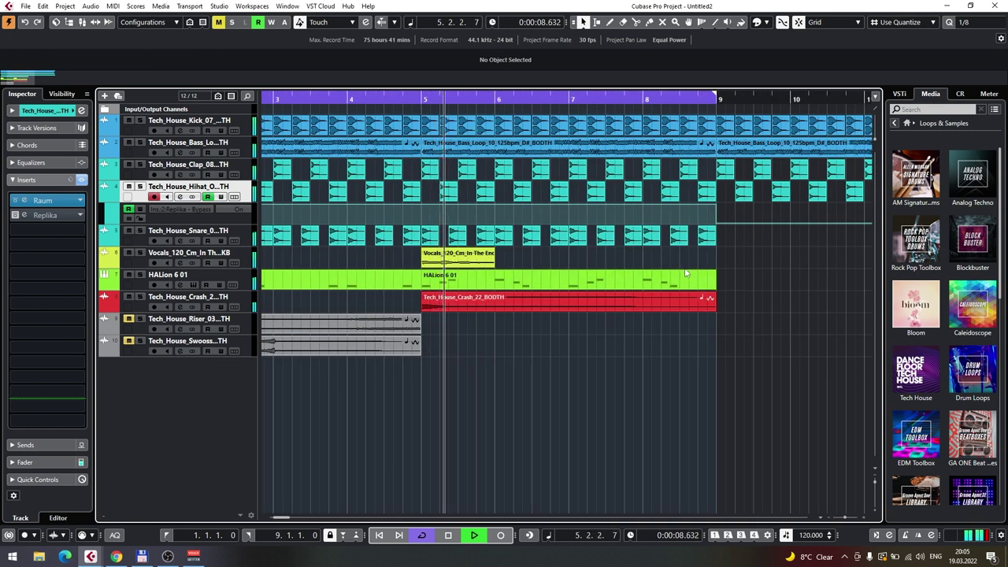
pyautogui.scroll(-2, 720, 247)
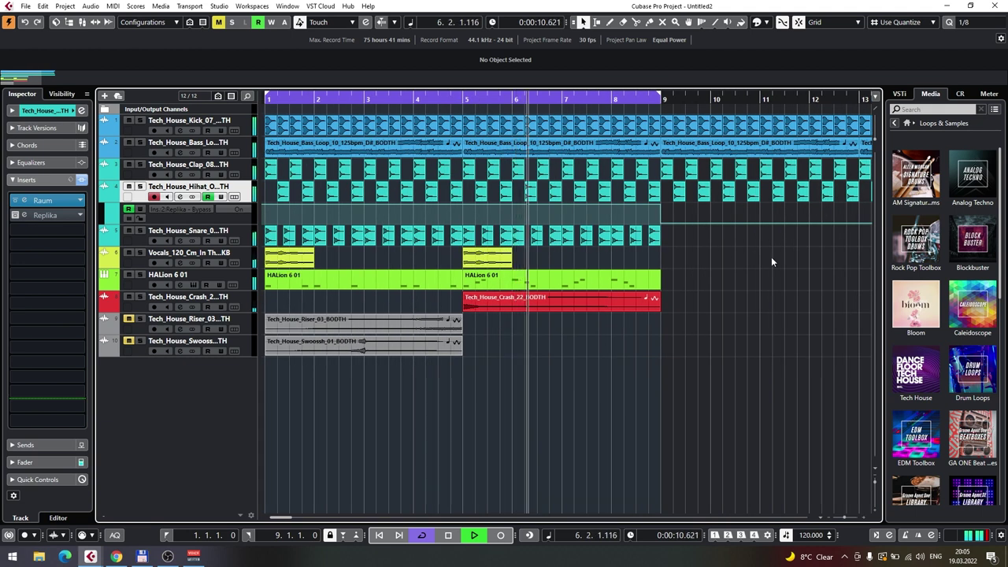
# Step: Select every snare clip and duplicate the eight bars so the copies start at bar 9
pyautogui.keyDown('shift'); pyautogui.doubleClick(270, 239); pyautogui.keyUp('shift')
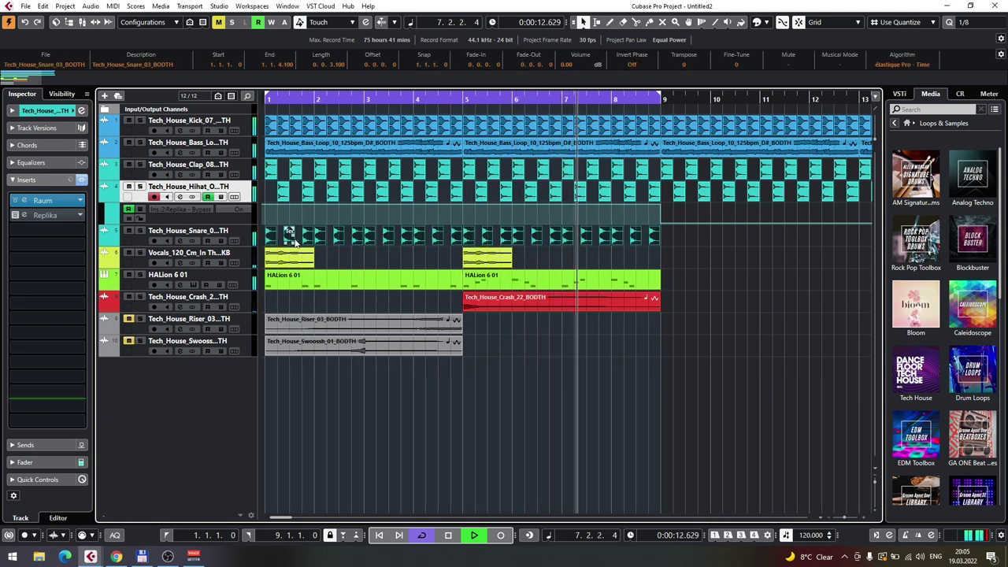
pyautogui.hotkey('ctrl', 'd')
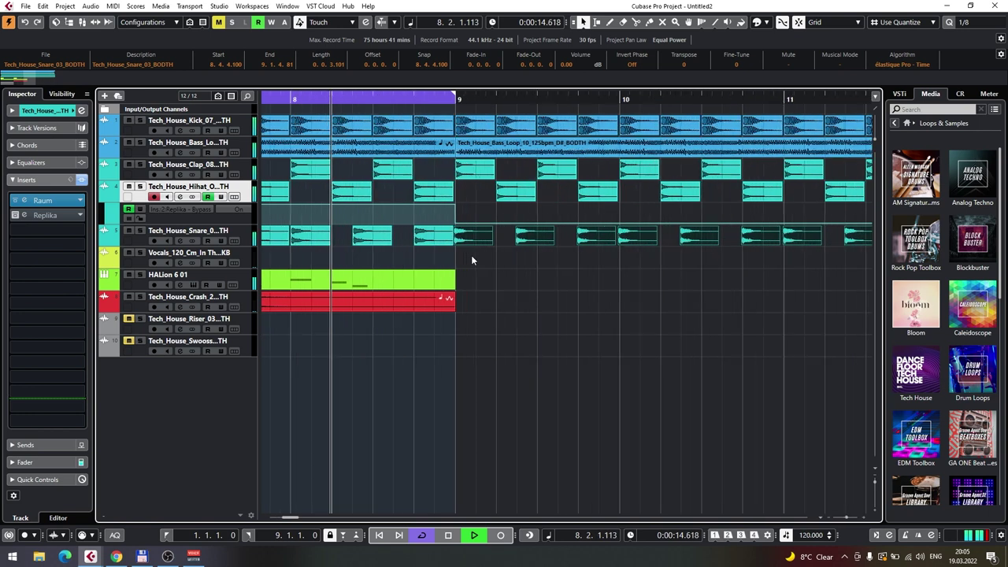
pyautogui.scroll(5, 470, 255)
pyautogui.scroll(-3, 493, 282)
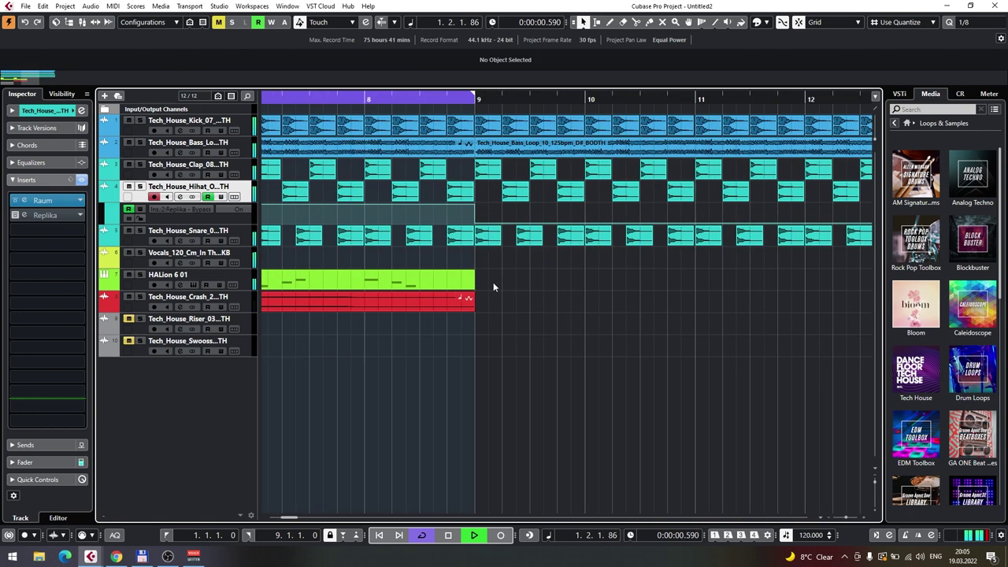
pyautogui.scroll(5, 488, 263)
pyautogui.scroll(-6, 485, 267)
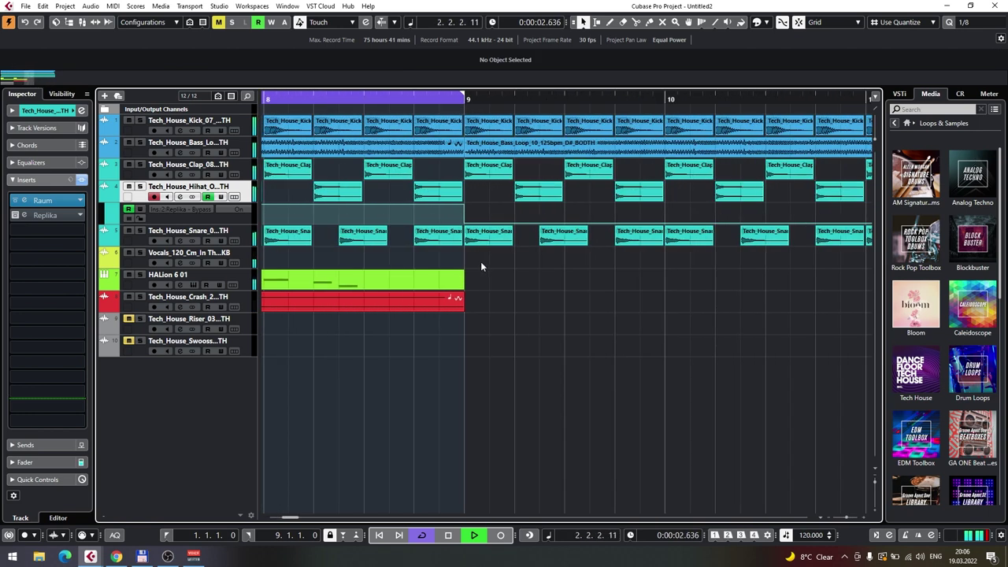
# Step: Duplicate the second HALion part so the copy starts at bar 9
pyautogui.click(522, 287)
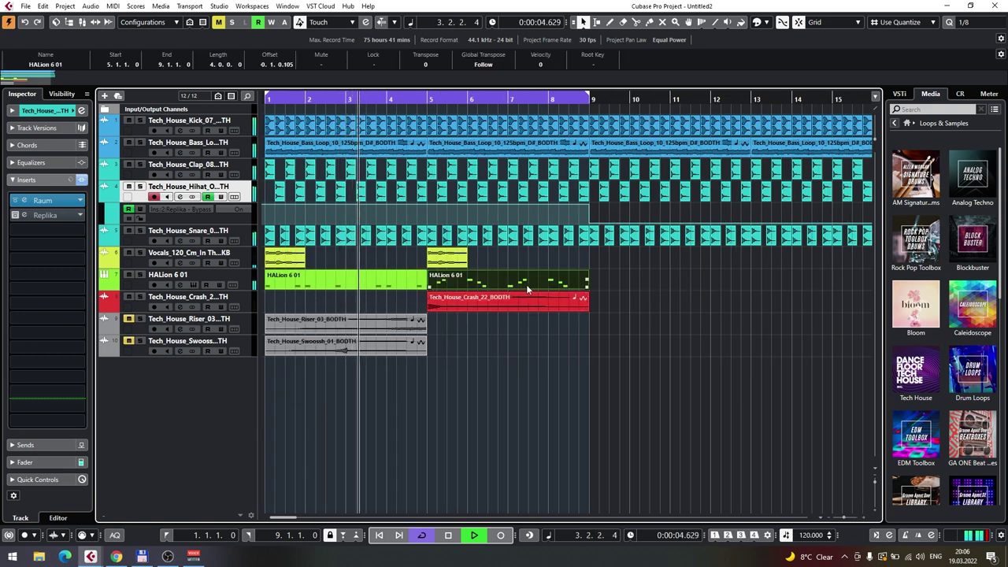
pyautogui.hotkey('ctrl', 'd')
pyautogui.click(615, 309)
pyautogui.scroll(4, 568, 302)
pyautogui.scroll(-4, 566, 305)
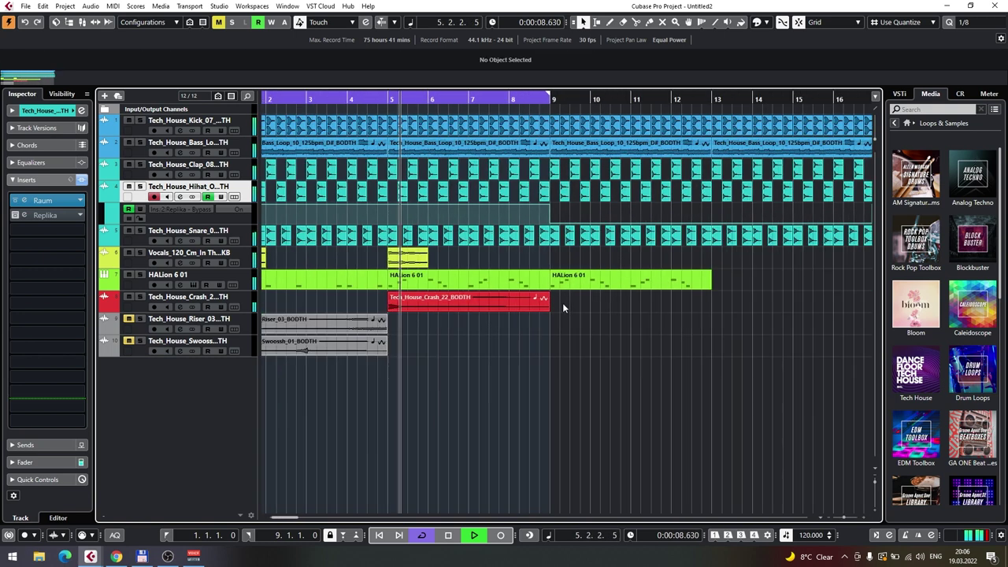
pyautogui.hscroll(-1, 562, 304)
# Step: Copy the bar 5 vocal clip to bar 9 and repeat it at bar 10
pyautogui.click(459, 261)
pyautogui.hotkey('ctrl', 'd')
pyautogui.moveTo(490, 265); pyautogui.dragTo(613, 264)
pyautogui.scroll(4, 624, 278)
pyautogui.hotkey('ctrl', 'd')
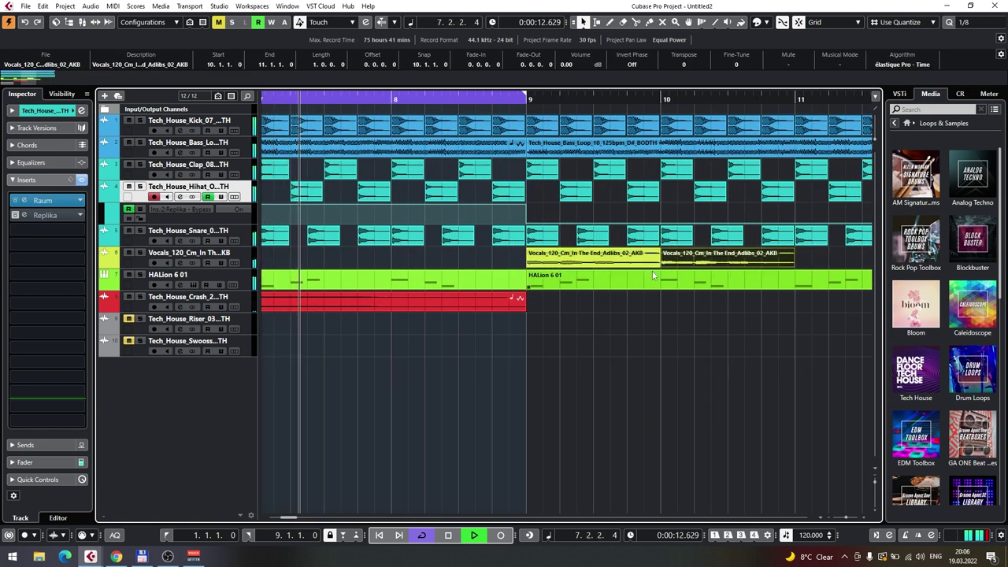
pyautogui.scroll(-3, 660, 330)
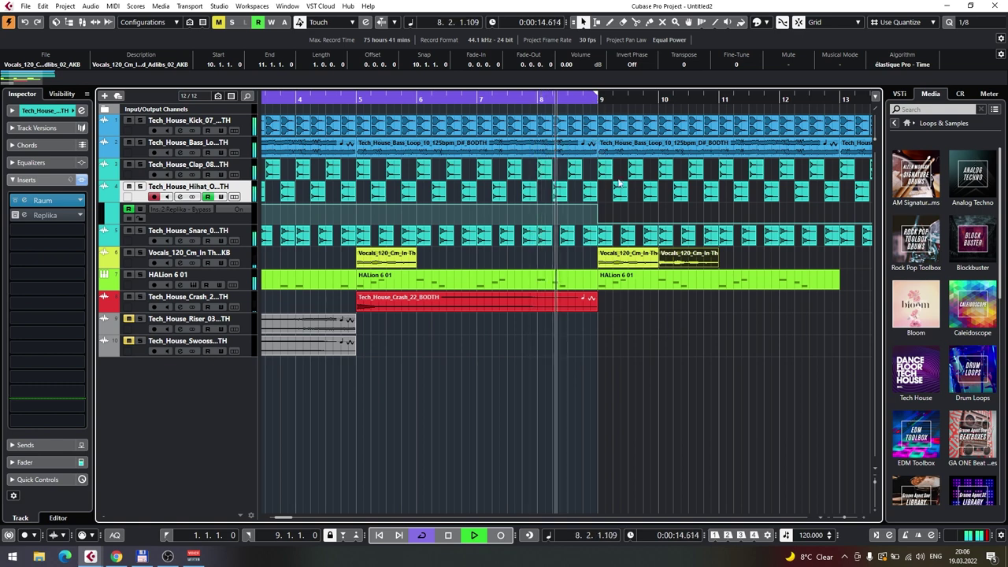
pyautogui.scroll(-2, 619, 200)
pyautogui.scroll(3, 504, 303)
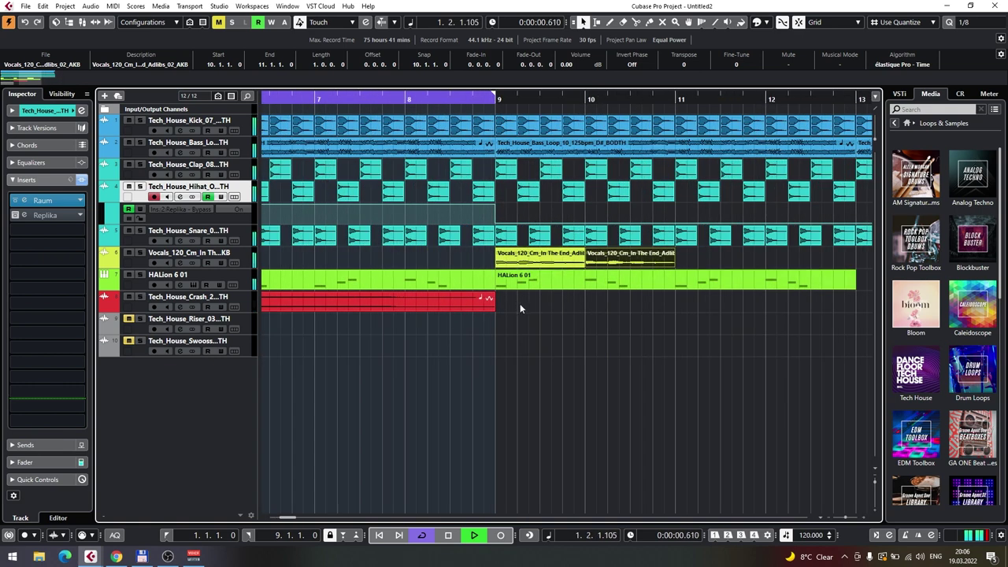
pyautogui.scroll(-4, 520, 303)
# Step: Copy the swoosh clip on its track so the copy starts at bar 7
pyautogui.moveTo(447, 305)
pyautogui.mouseDown()
pyautogui.moveTo(537, 307)
pyautogui.moveTo(454, 307)
pyautogui.mouseUp()
pyautogui.click(439, 364)
pyautogui.moveTo(324, 351); pyautogui.dragTo(589, 351)
pyautogui.scroll(6, 590, 353)
pyautogui.scroll(3, 561, 358)
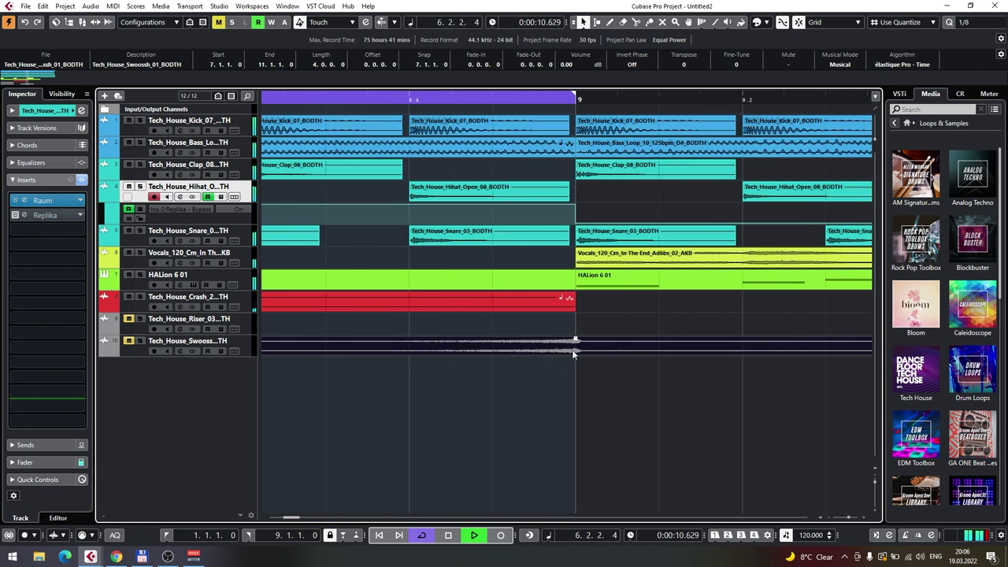
# Step: Shift the copied swoosh clip slightly earlier to start at 6.4.4.112, fine-tuning its peak against bar 9
pyautogui.scroll(2, 565, 355)
pyautogui.click(575, 358)
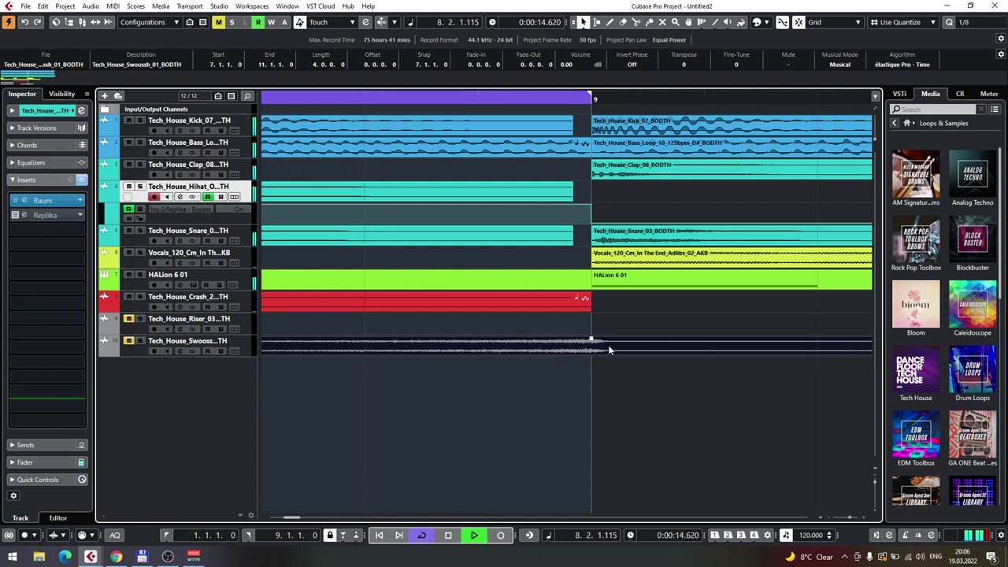
pyautogui.click(597, 352)
pyautogui.moveTo(595, 349); pyautogui.dragTo(602, 348)
pyautogui.scroll(-2, 582, 349)
pyautogui.scroll(-5, 581, 352)
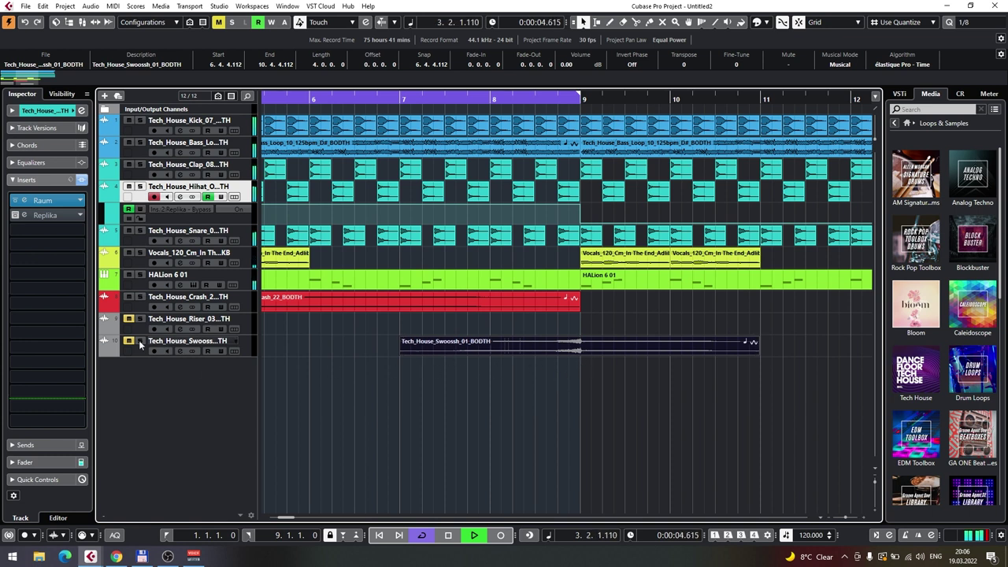
# Step: Stop playback and extend the cycle range to end at bar 17
pyautogui.scroll(-4, 400, 325)
pyautogui.press('space')
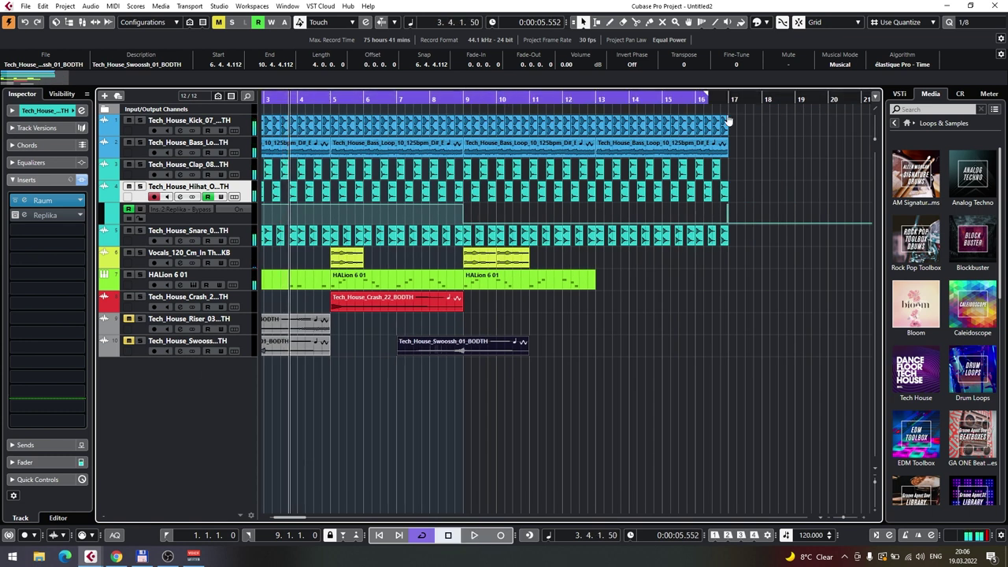
pyautogui.scroll(6, 725, 256)
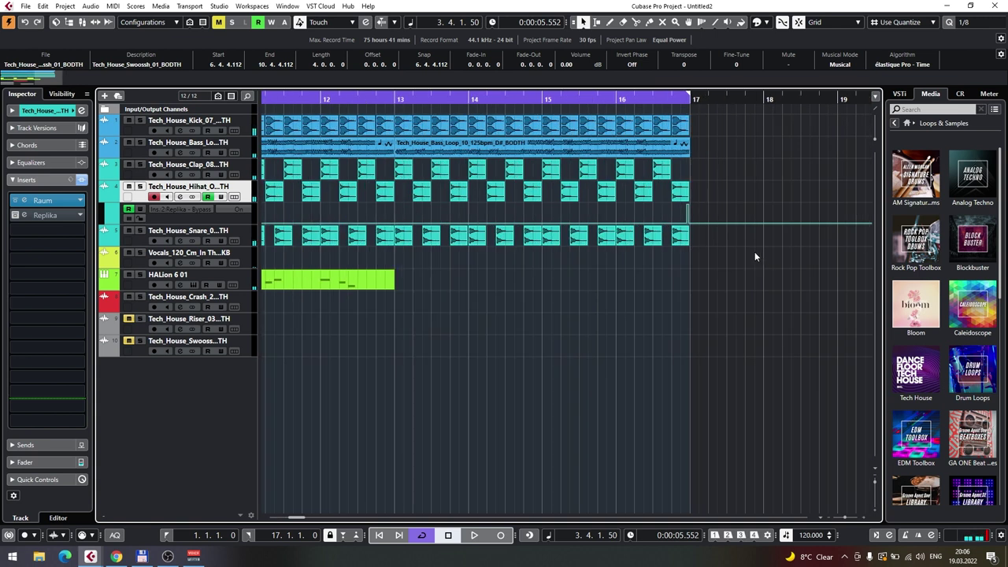
# Step: Flatten the stray Replika Bypass automation change just before bar 17 and set Bypass to On at 17.1.1.0
pyautogui.moveTo(522, 206); pyautogui.dragTo(546, 206)
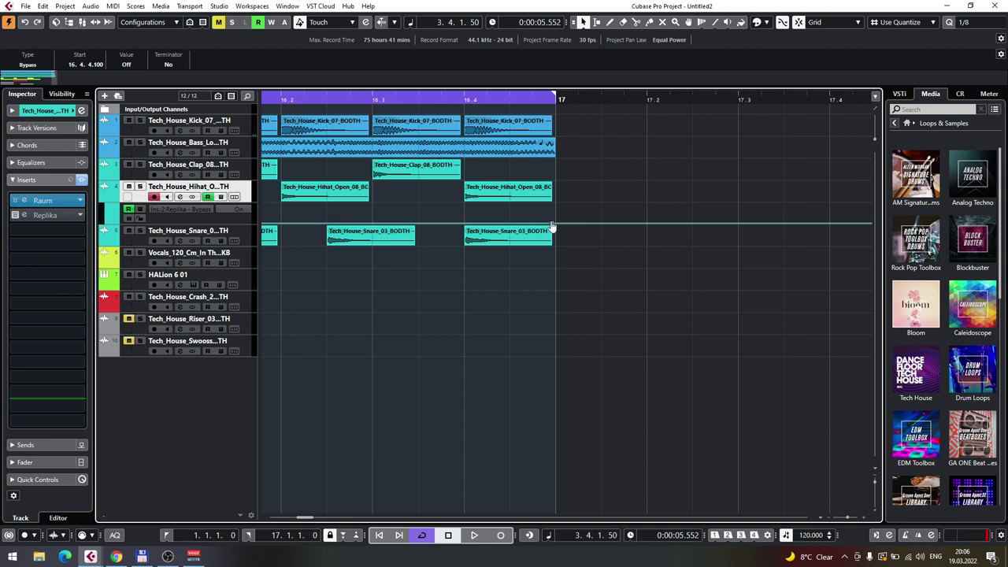
pyautogui.moveTo(553, 227); pyautogui.dragTo(558, 208)
pyautogui.press('g')
pyautogui.press('g')
pyautogui.press('g')
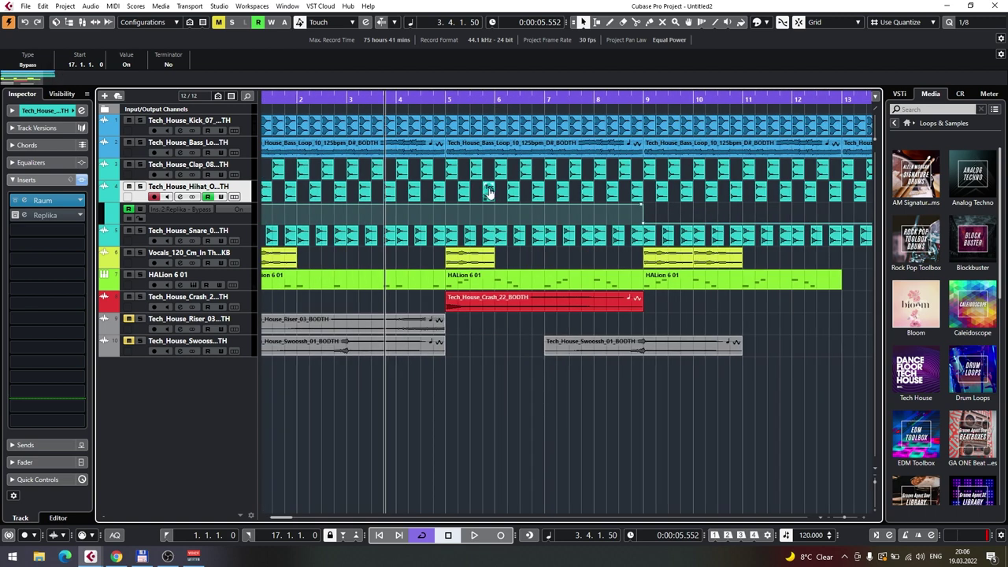
# Step: Play the arrangement from the start with the swoosh track unmuted and lower the swoosh track's volume to -7.23
pyautogui.press('Home')
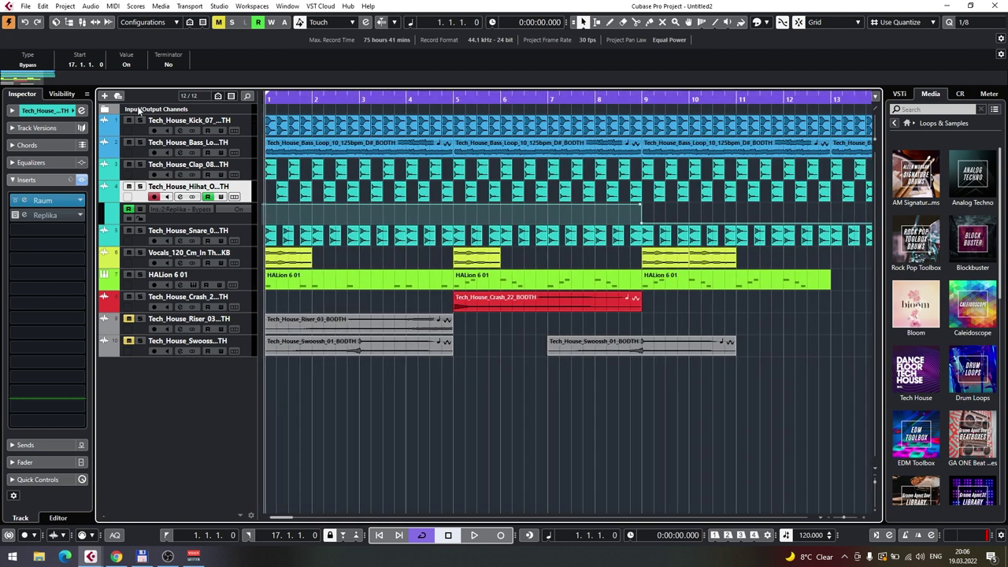
pyautogui.press('space')
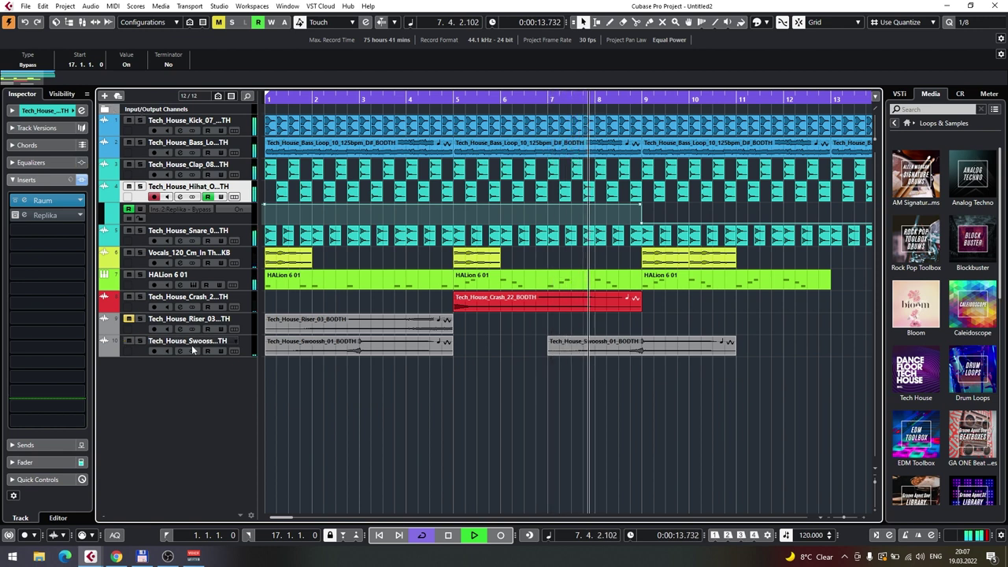
pyautogui.click(241, 342)
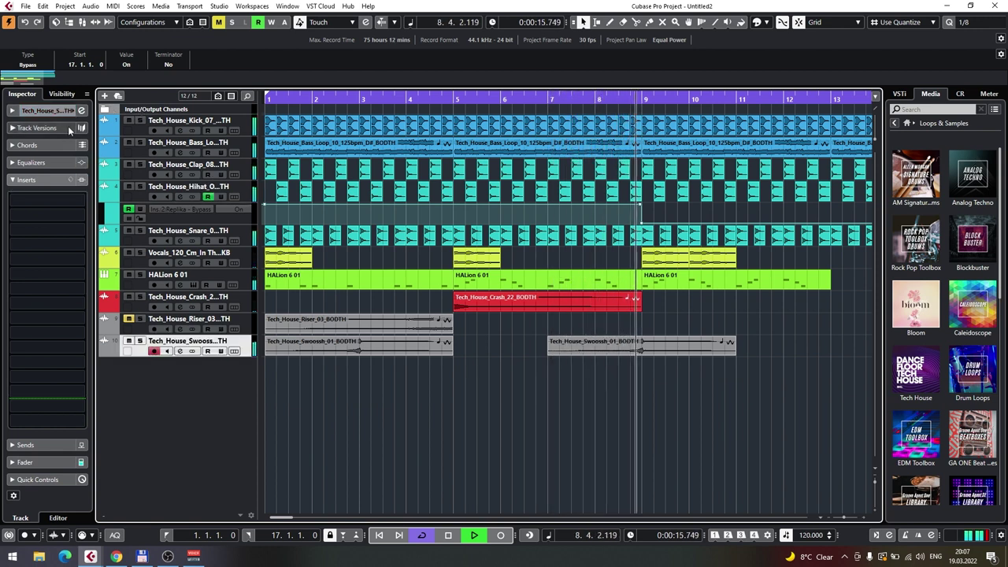
pyautogui.click(60, 112)
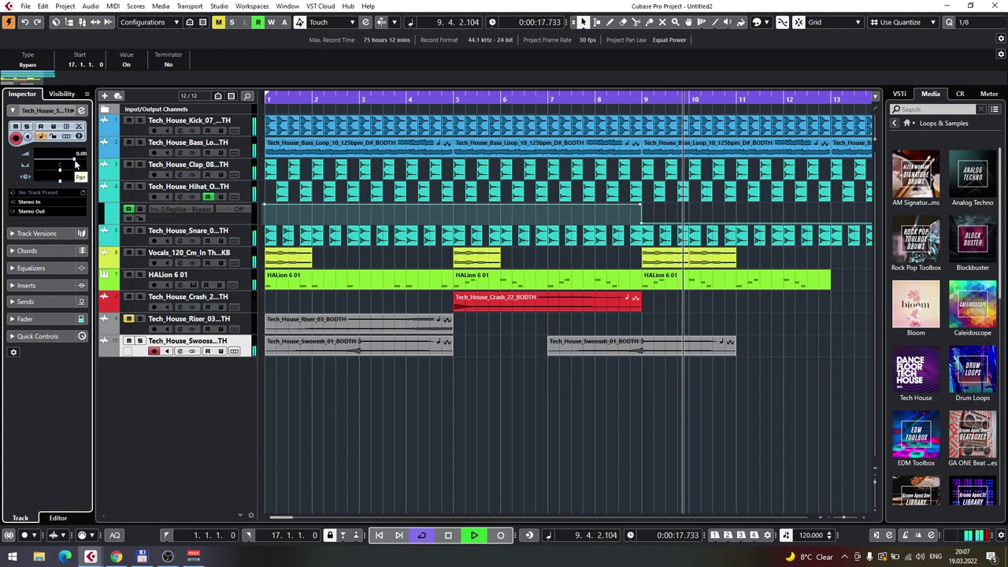
pyautogui.moveTo(74, 160); pyautogui.dragTo(62, 164)
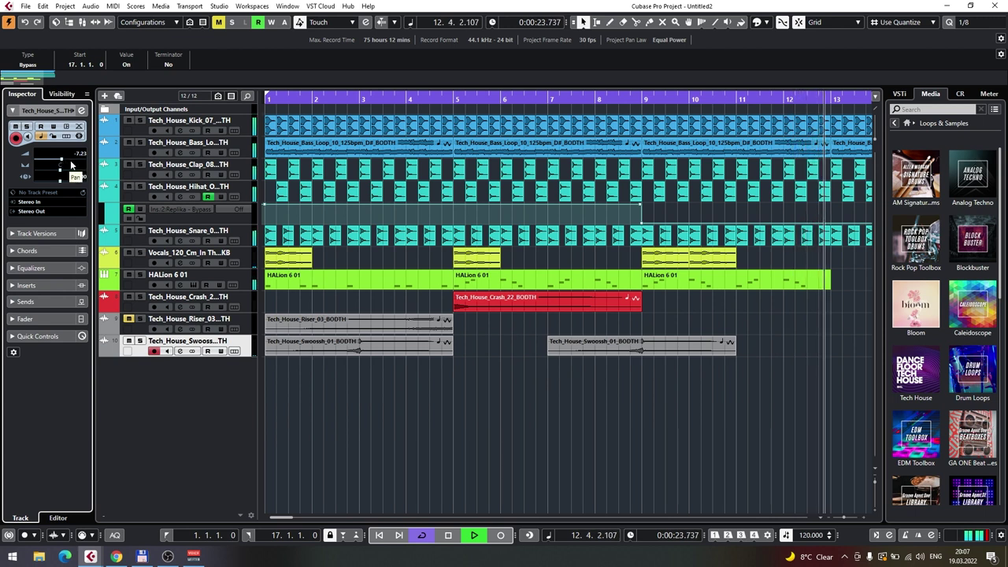
pyautogui.press('space')
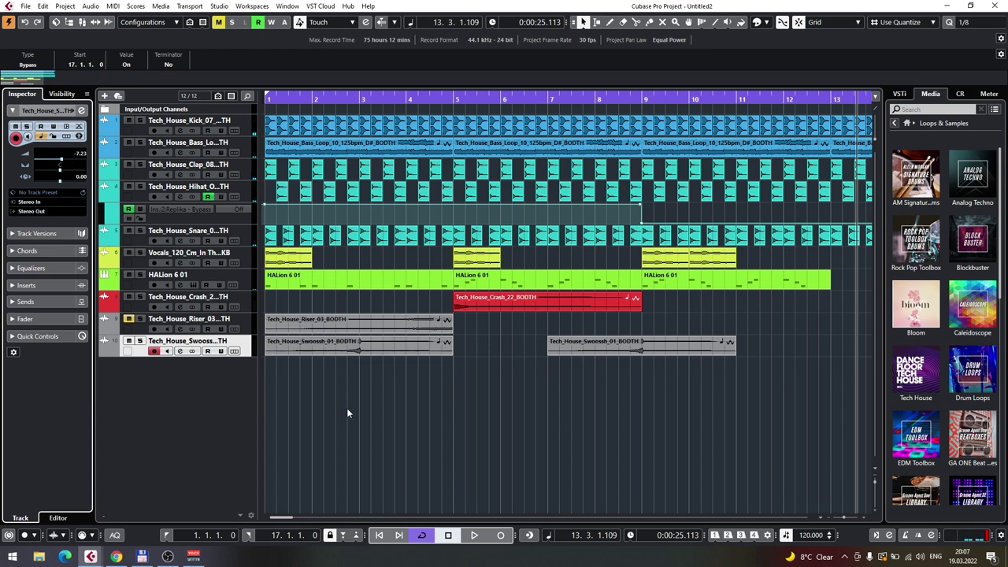
# Step: Colour the copied swoosh clip at bar 7 red to match the crash and move the swoosh track above the riser track
pyautogui.scroll(3, 630, 372)
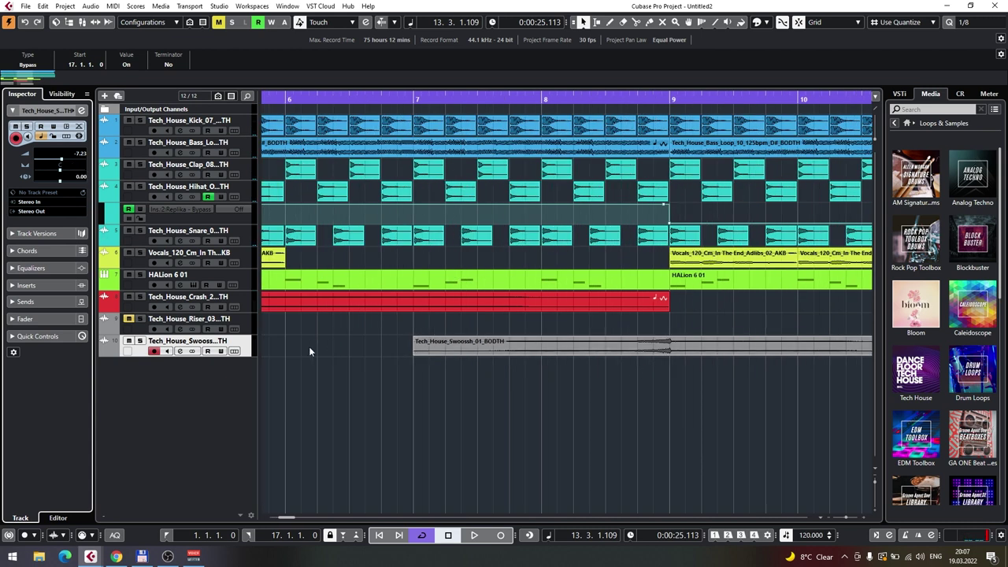
pyautogui.click(572, 351)
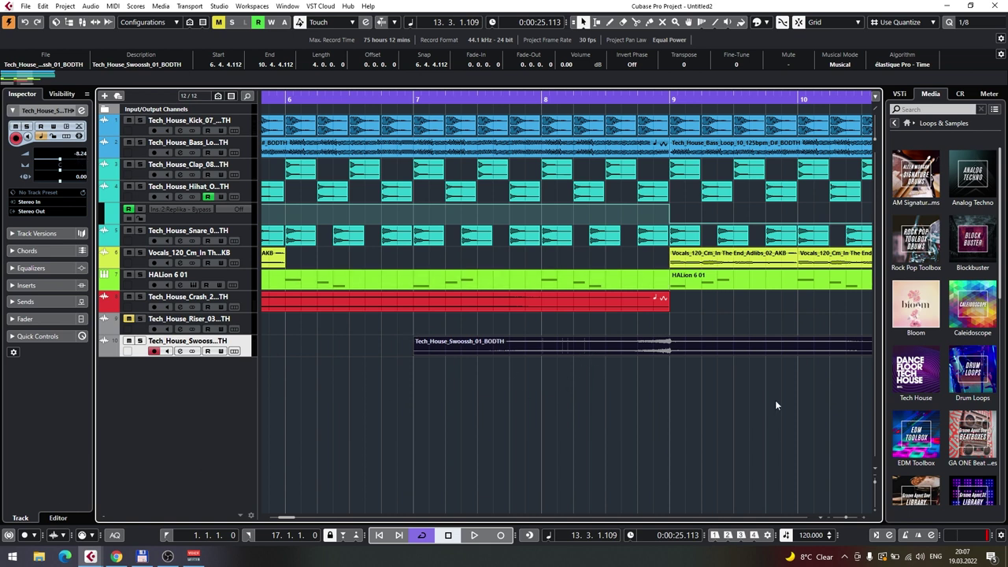
pyautogui.click(769, 23)
pyautogui.click(763, 52)
pyautogui.click(667, 425)
pyautogui.press('g')
pyautogui.press('g')
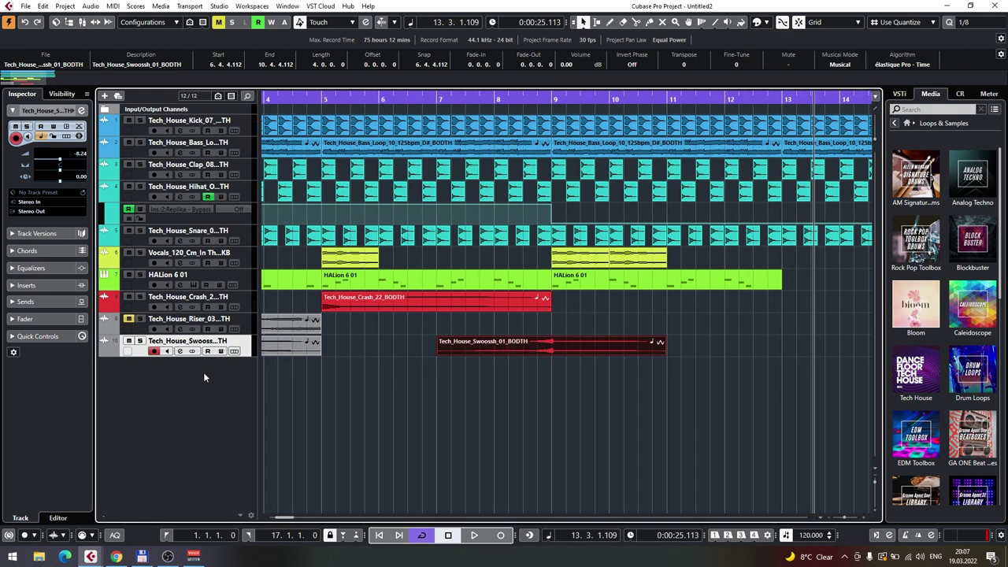
pyautogui.moveTo(246, 326); pyautogui.dragTo(248, 324)
pyautogui.click(574, 418)
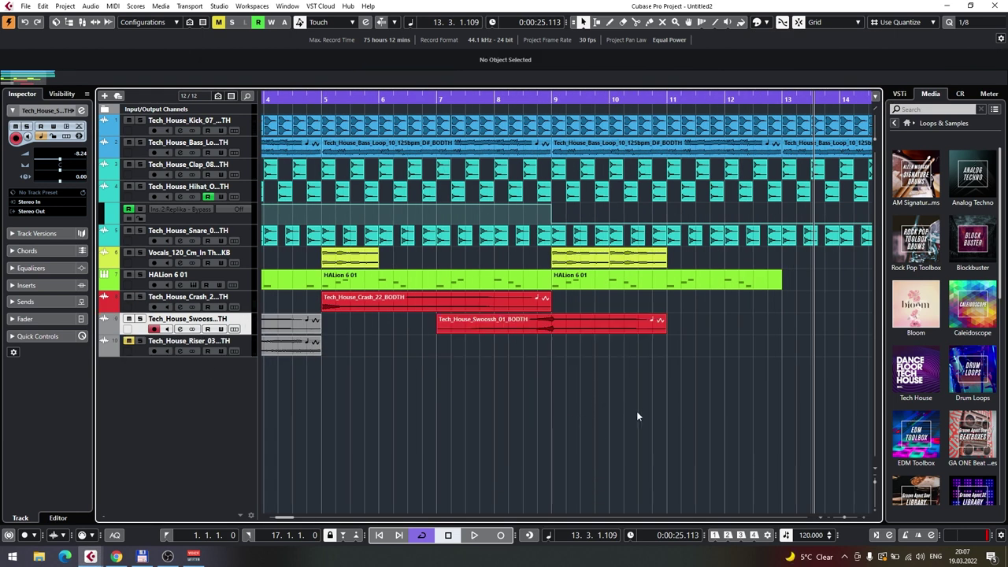
# Step: Browse the Laser Beams library and preview its grooves and drum kit samples, including FC11_Kit_02_Clap2_V2_JF, then return to Loops & Samples
pyautogui.hscroll(5, 637, 416)
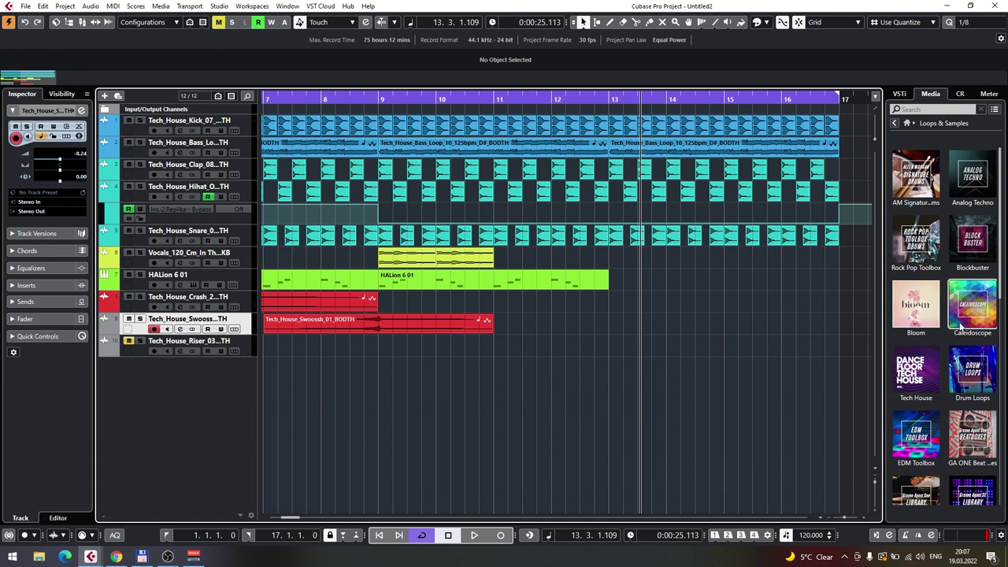
pyautogui.scroll(-4, 925, 272)
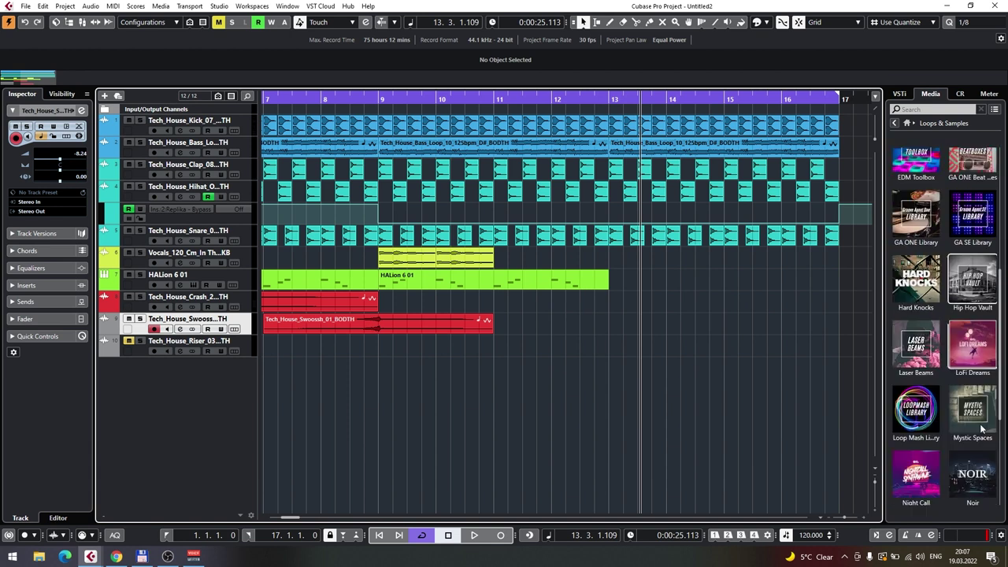
pyautogui.click(918, 346)
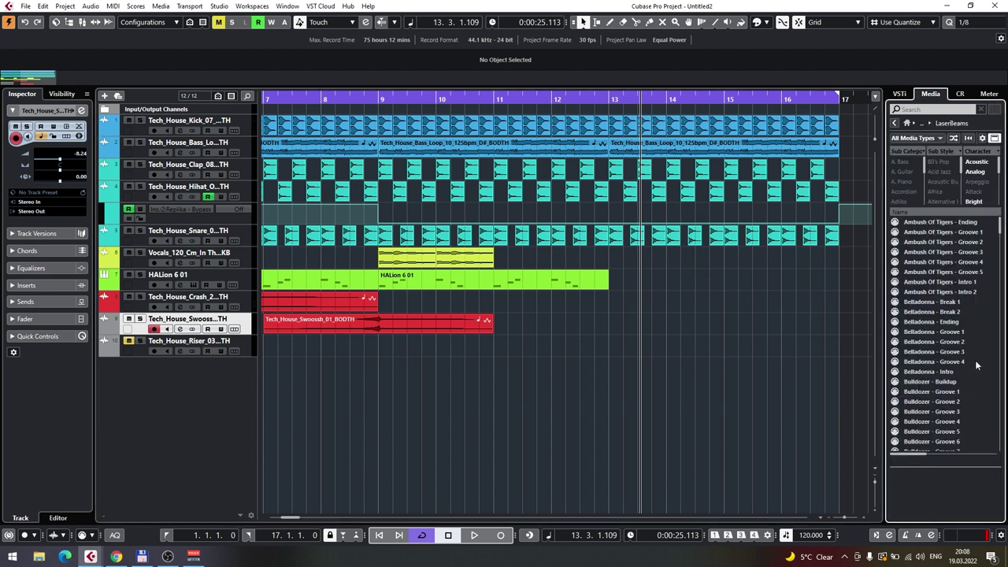
pyautogui.click(945, 242)
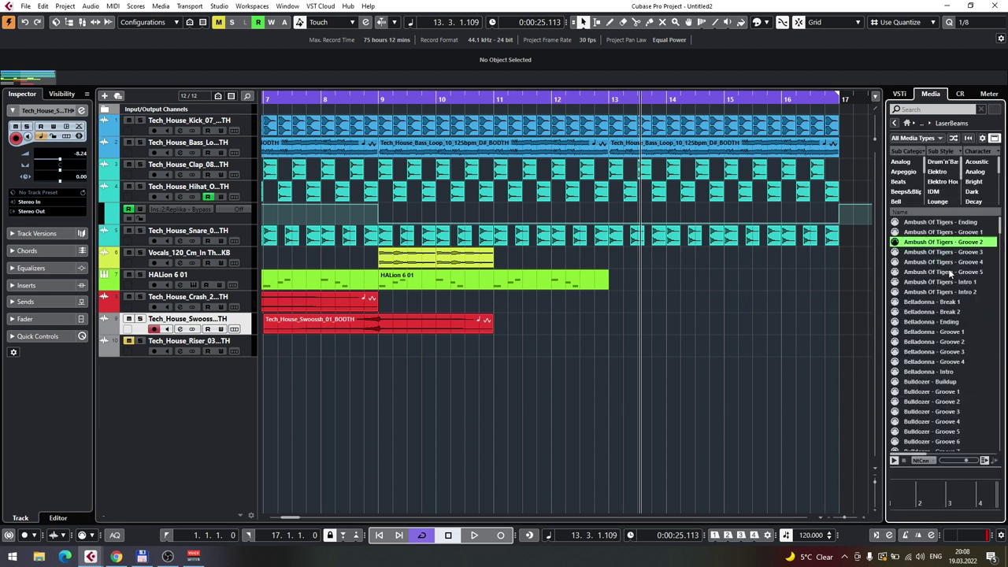
pyautogui.scroll(-5, 947, 411)
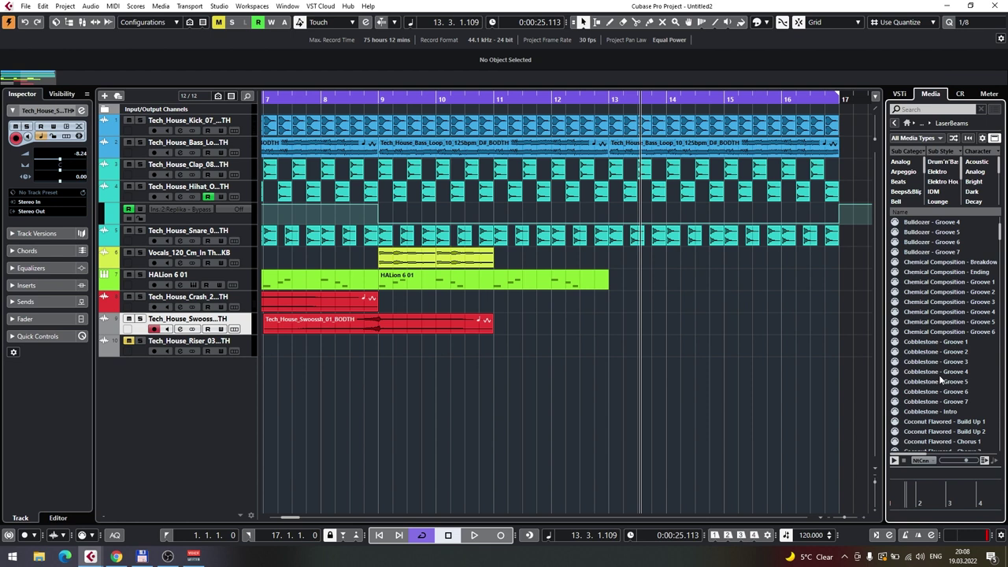
pyautogui.click(939, 372)
pyautogui.scroll(-15, 937, 354)
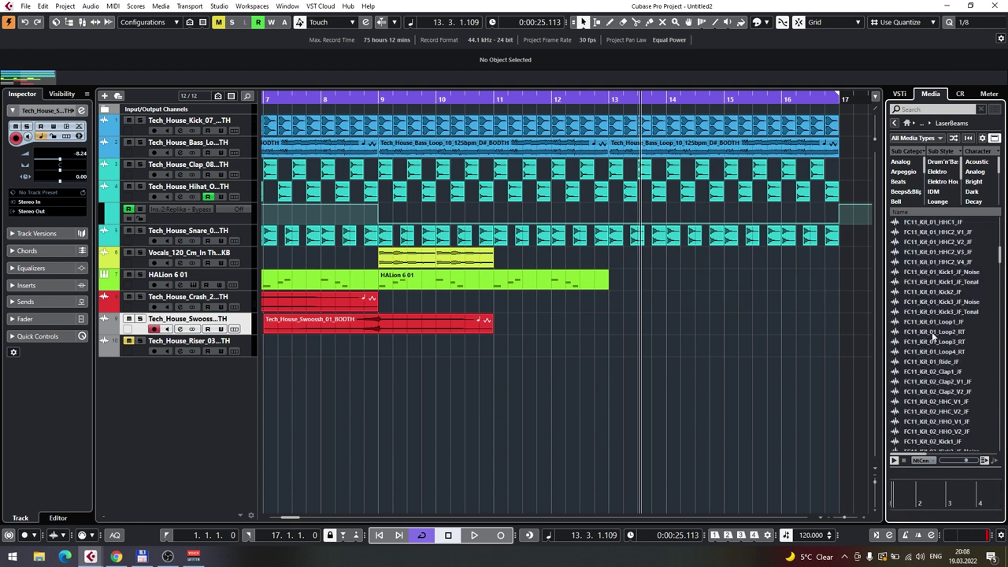
pyautogui.click(935, 332)
pyautogui.click(944, 391)
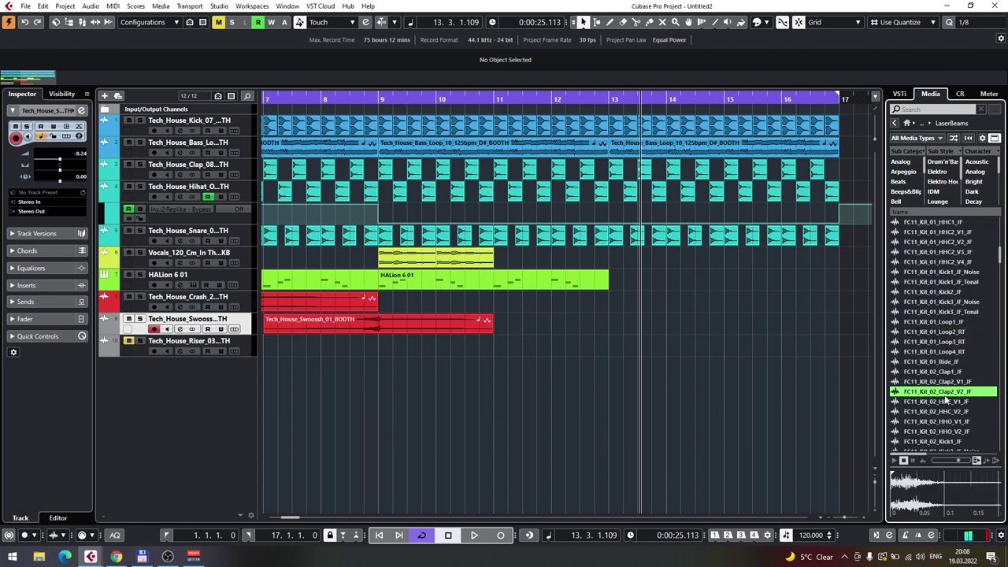
pyautogui.scroll(8, 920, 315)
pyautogui.click(894, 123)
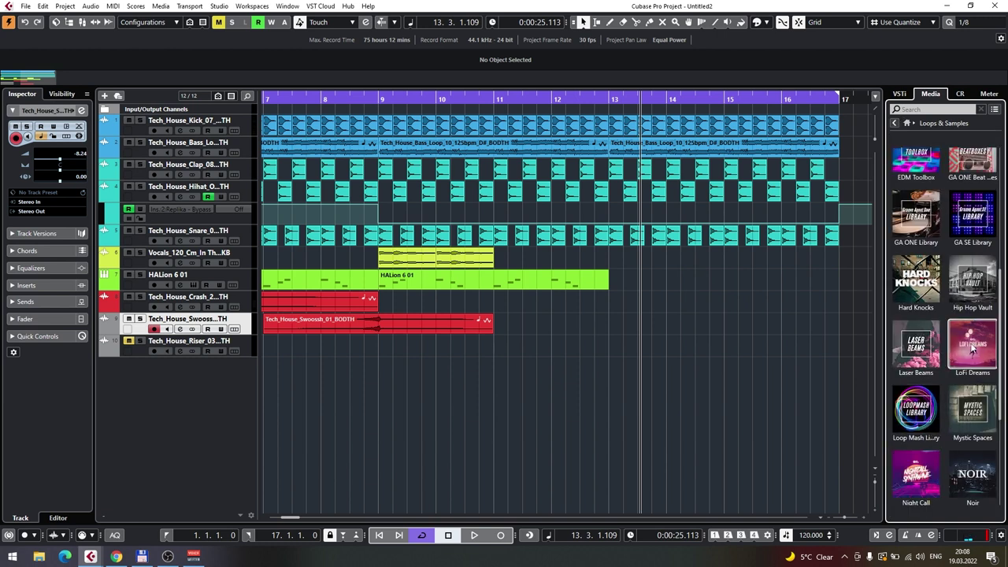
# Step: Open the LoFi Dreams library and audition its ambience samples, from rain and city to vinyl crackle and beach
pyautogui.click(972, 348)
pyautogui.click(947, 283)
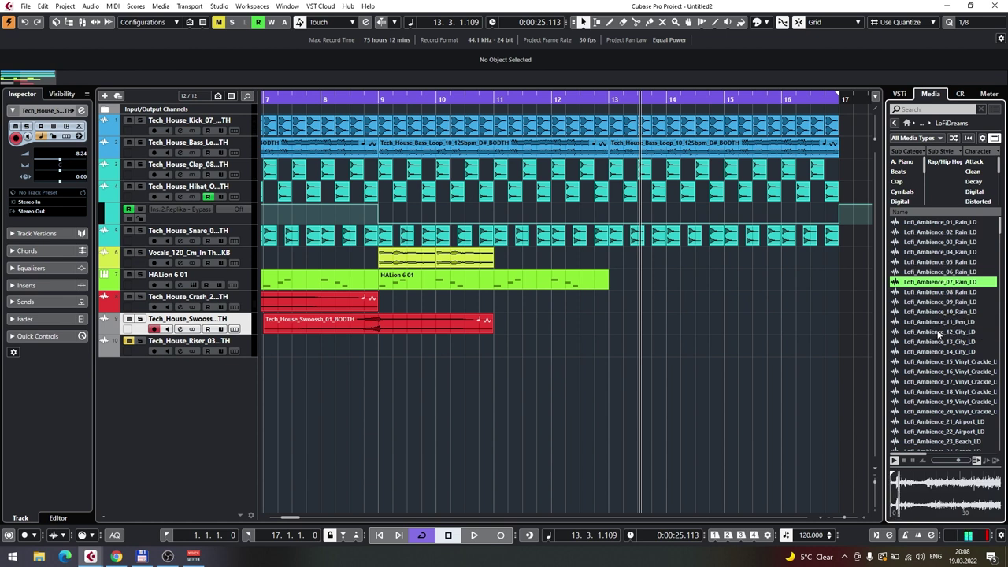
pyautogui.click(940, 354)
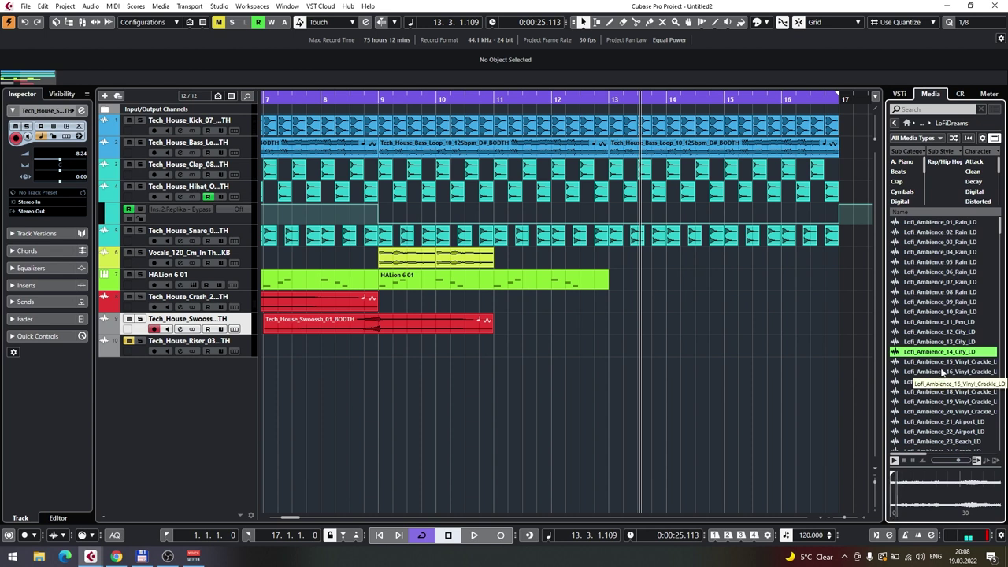
pyautogui.click(943, 372)
pyautogui.click(941, 401)
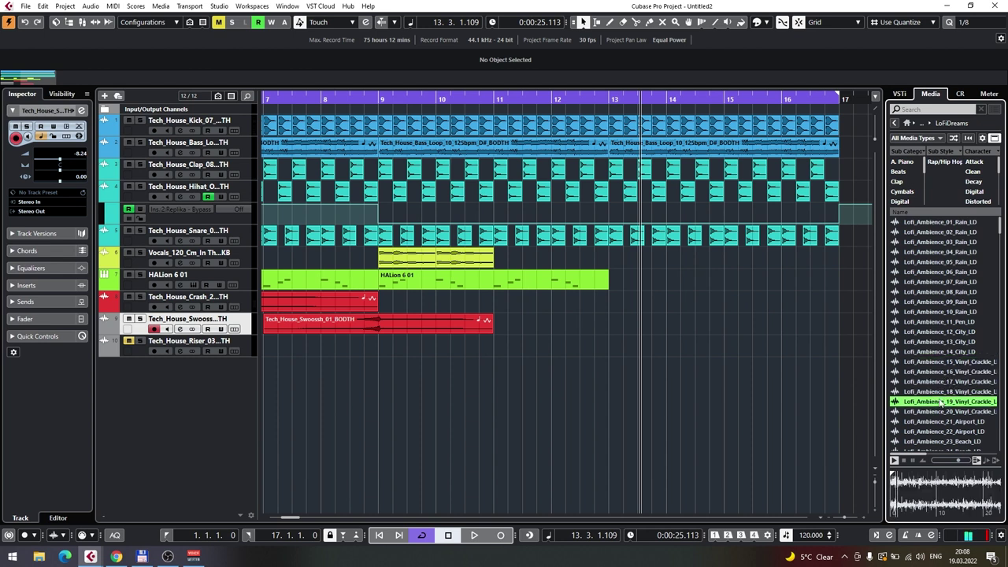
pyautogui.click(945, 422)
pyautogui.click(947, 442)
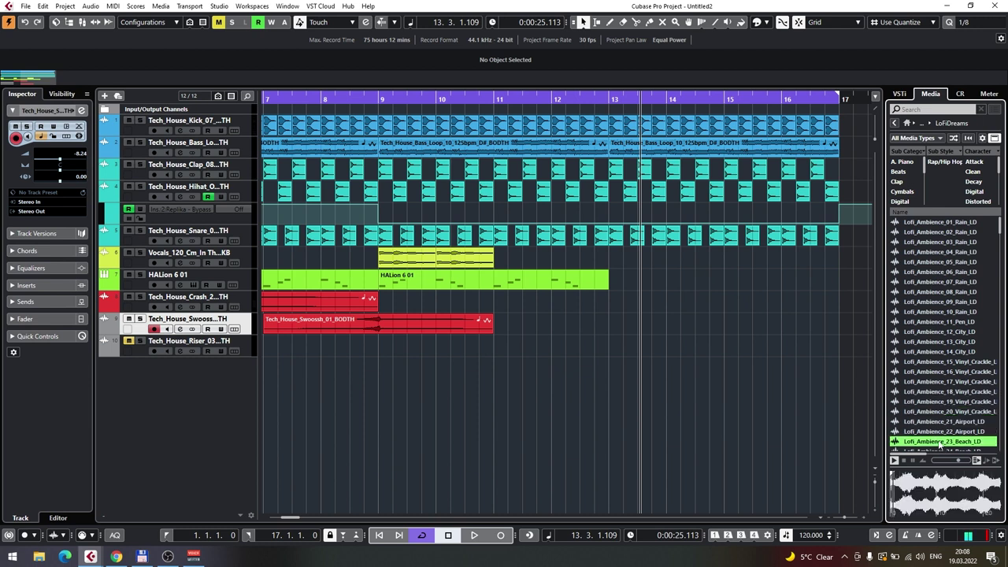
pyautogui.scroll(-3, 946, 441)
pyautogui.click(941, 373)
pyautogui.click(942, 411)
# Step: Audition the LoFi Dreams bass sounds, covering 808 samples, the 115 and 145 bass loops and the bass shots
pyautogui.scroll(-3, 944, 393)
pyautogui.click(944, 352)
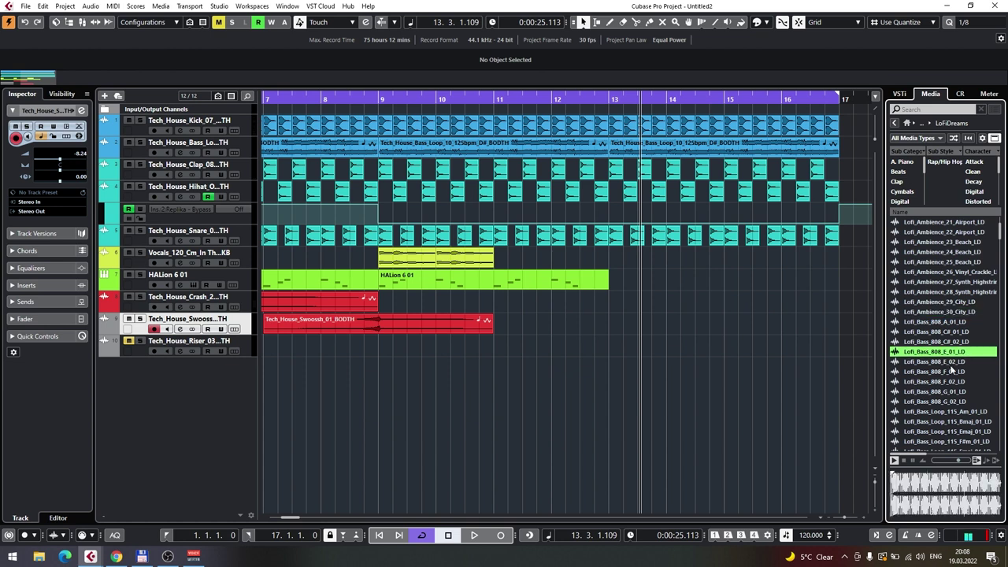
pyautogui.click(938, 381)
pyautogui.scroll(-3, 938, 381)
pyautogui.click(947, 353)
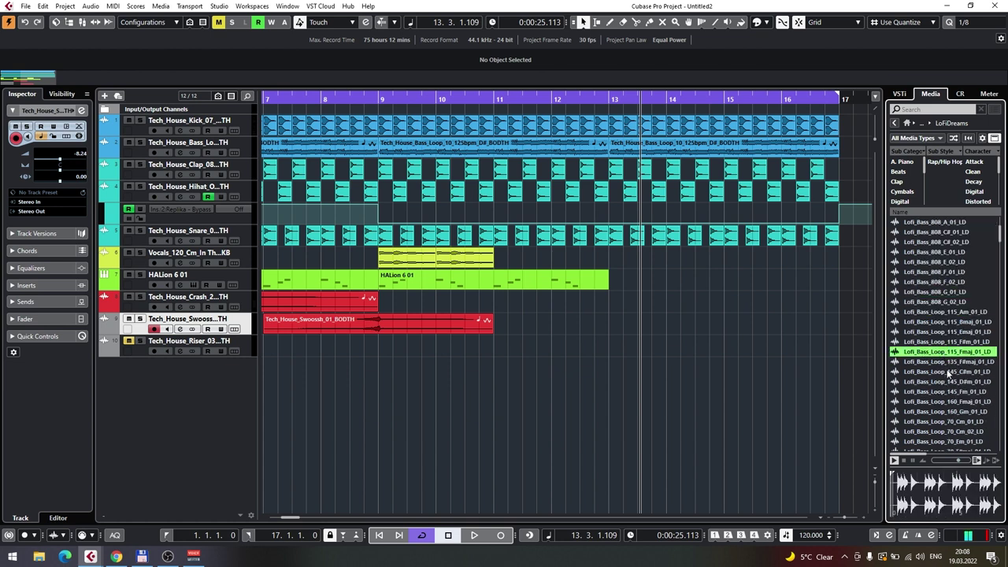
pyautogui.click(942, 381)
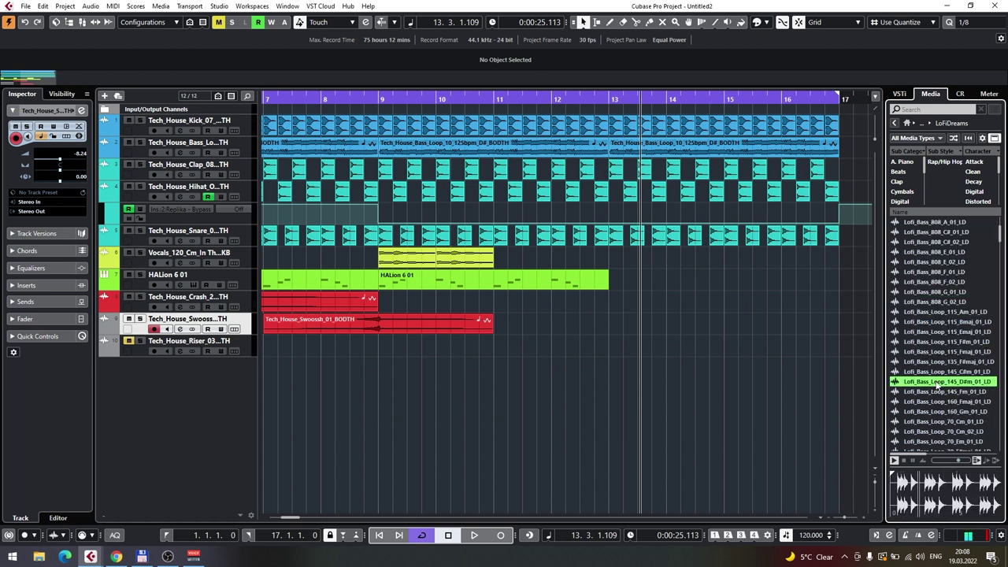
pyautogui.scroll(-9, 954, 405)
pyautogui.click(949, 372)
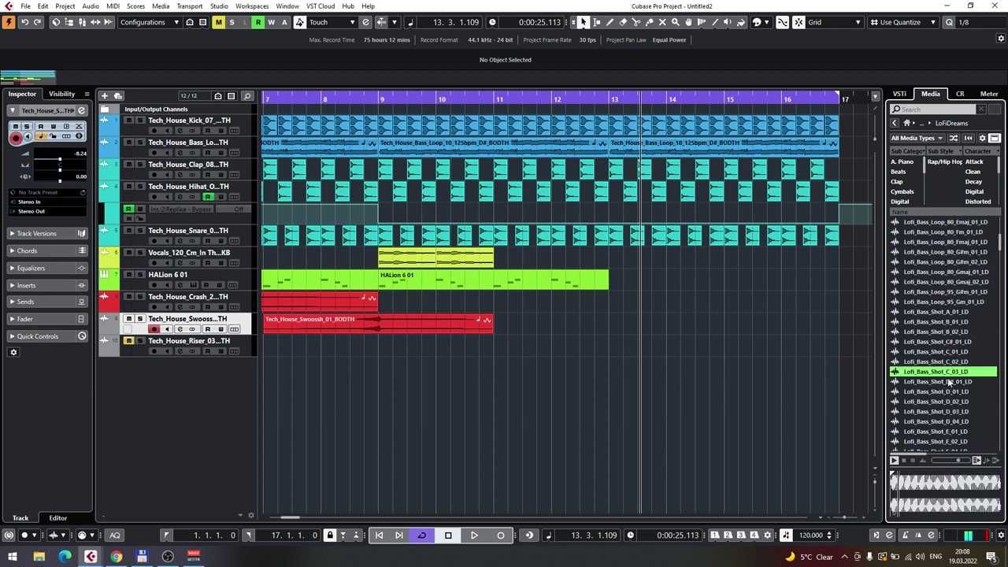
# Step: Audition the LoFi Dreams chord loops in Gm and the downfaller effects, including the white noise ones
pyautogui.scroll(-8, 945, 373)
pyautogui.click(939, 351)
pyautogui.click(937, 304)
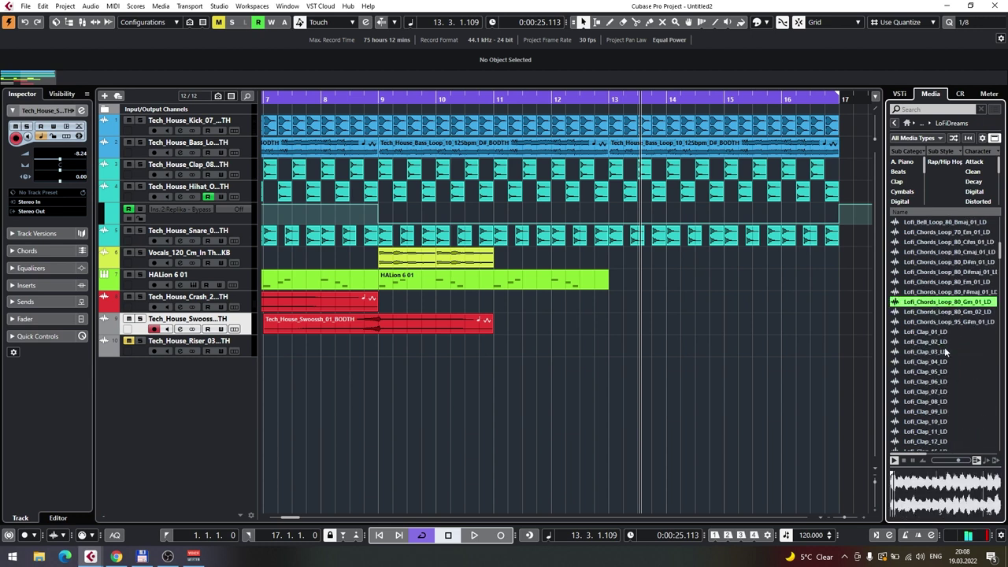
pyautogui.click(942, 312)
pyautogui.scroll(-10, 942, 323)
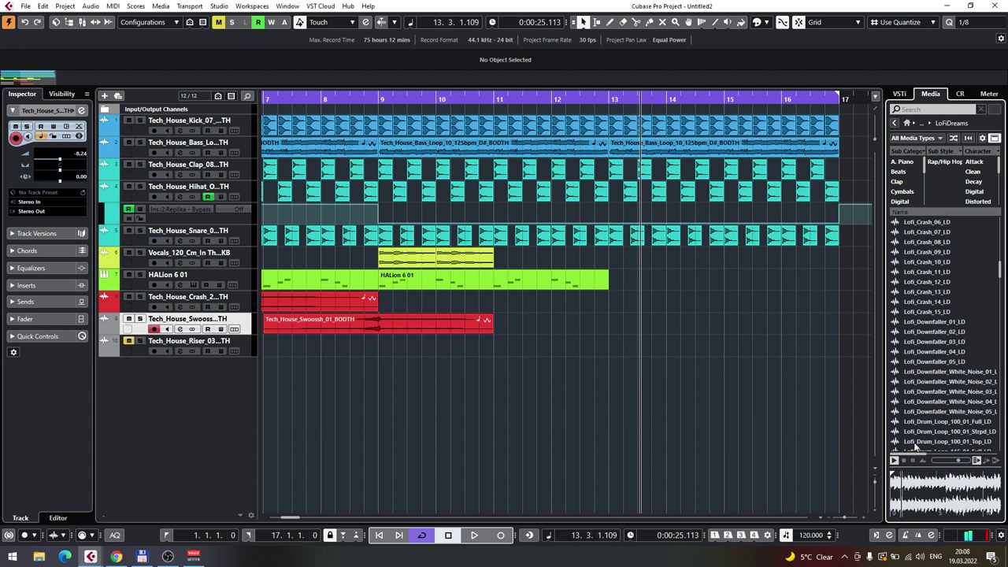
pyautogui.click(937, 342)
pyautogui.click(935, 363)
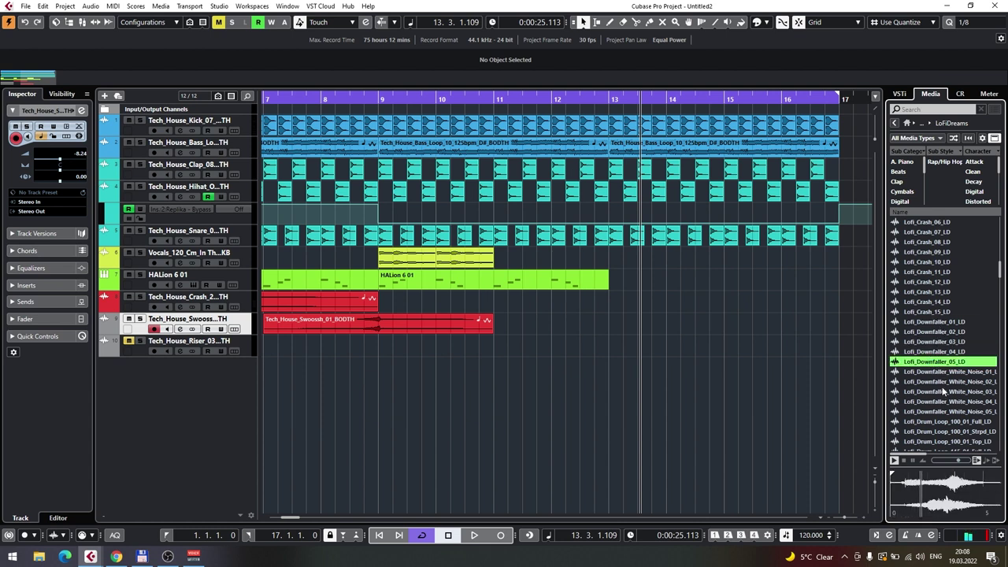
pyautogui.click(943, 383)
# Step: Audition the LoFi Dreams drum loops at 100, 115, 135 and 80 BPM in their Top and Strpd versions
pyautogui.click(934, 442)
pyautogui.scroll(-10, 935, 443)
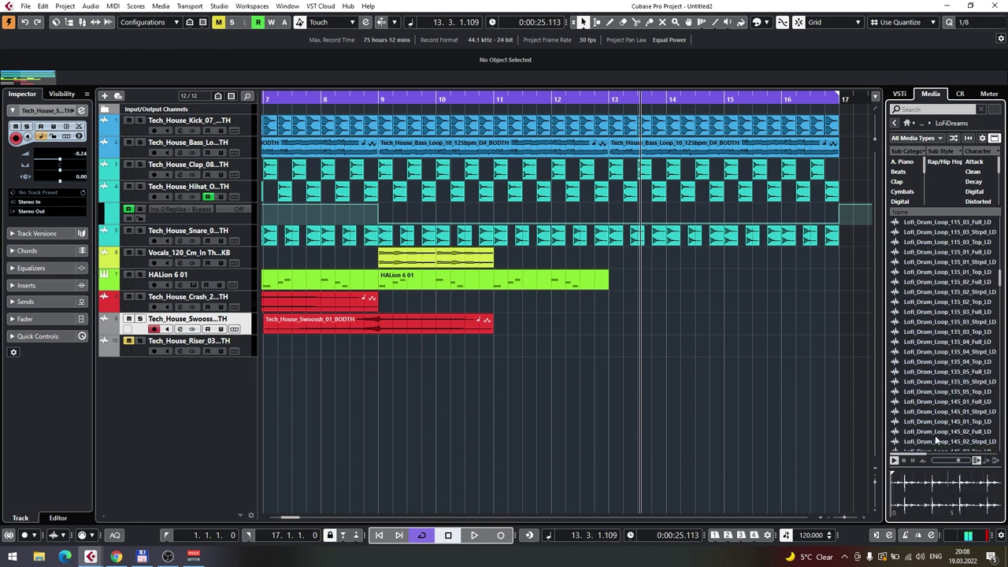
pyautogui.click(940, 336)
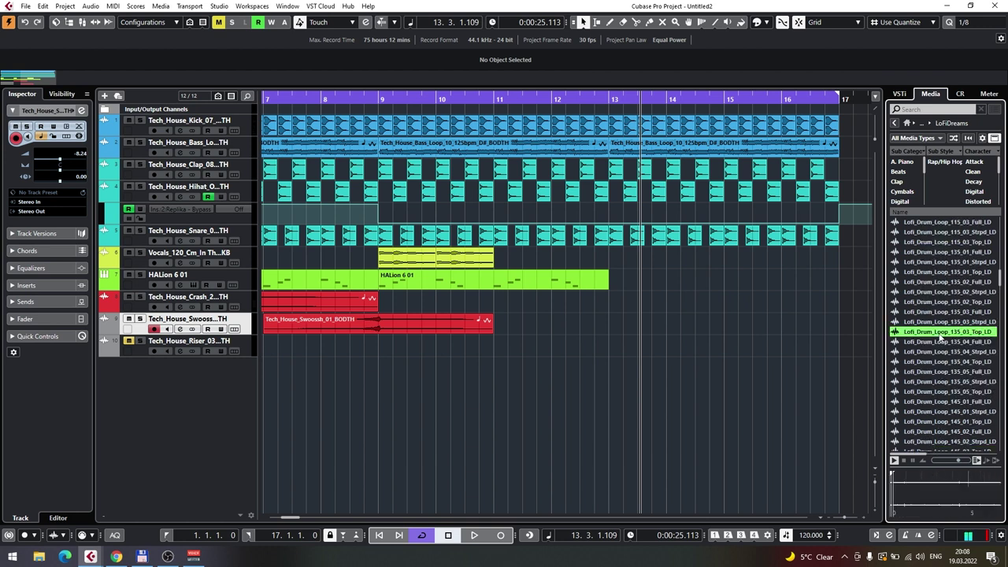
pyautogui.scroll(5, 939, 337)
pyautogui.click(941, 322)
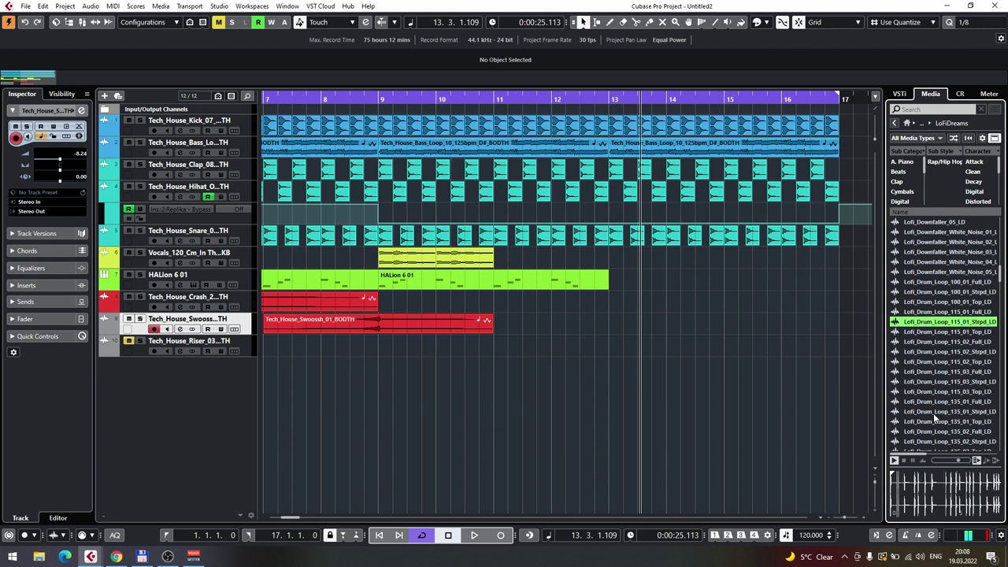
pyautogui.click(939, 382)
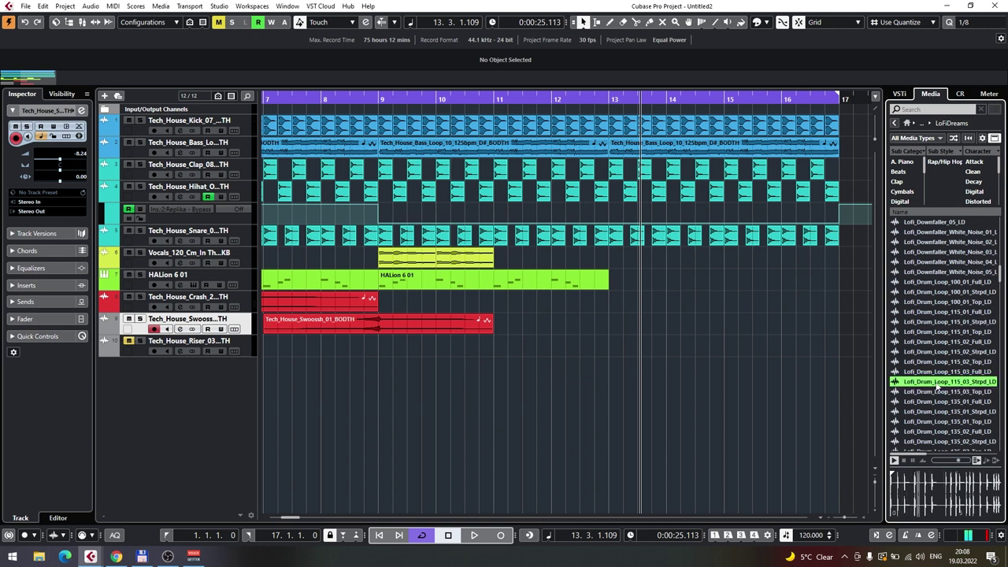
pyautogui.scroll(-10, 942, 394)
pyautogui.click(939, 372)
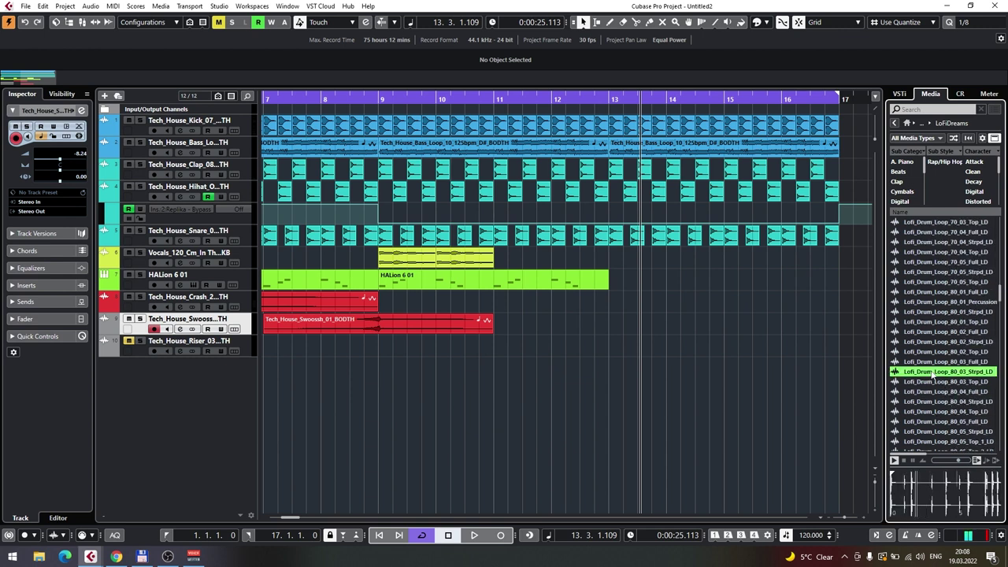
pyautogui.scroll(-10, 936, 391)
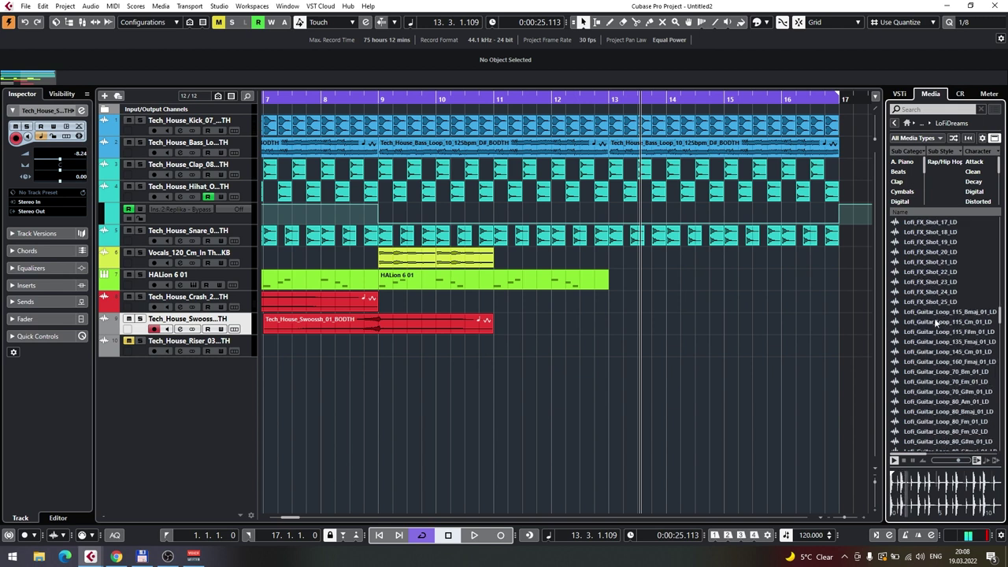
# Step: Audition the LoFi Dreams 115 BPM guitar loops in Cm and Bmaj
pyautogui.click(937, 323)
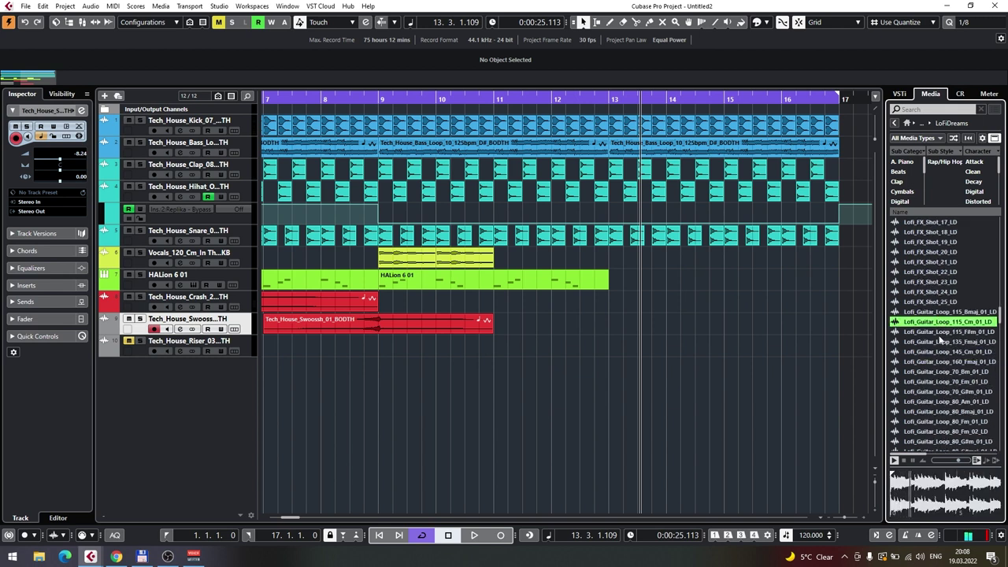
pyautogui.click(942, 313)
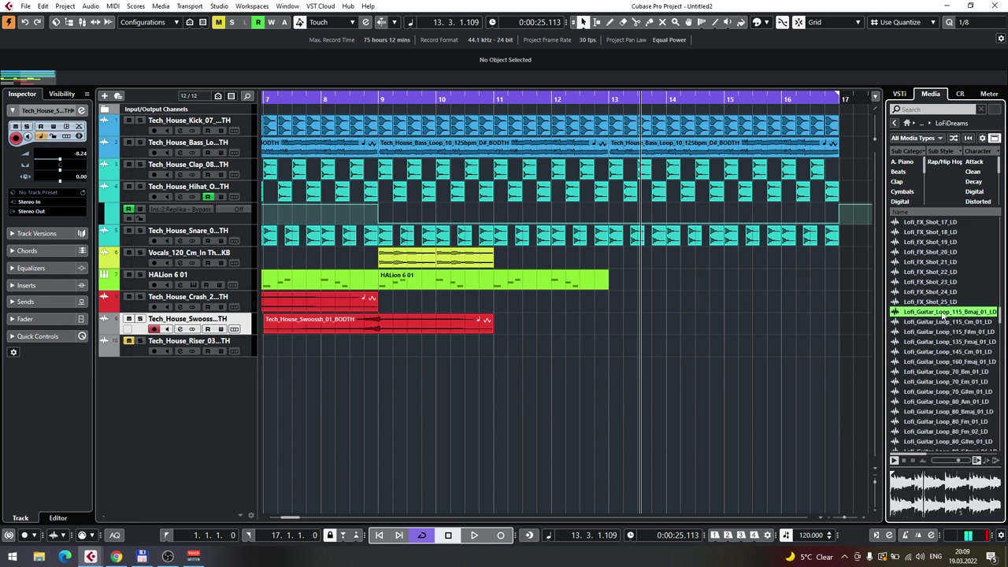
pyautogui.click(942, 322)
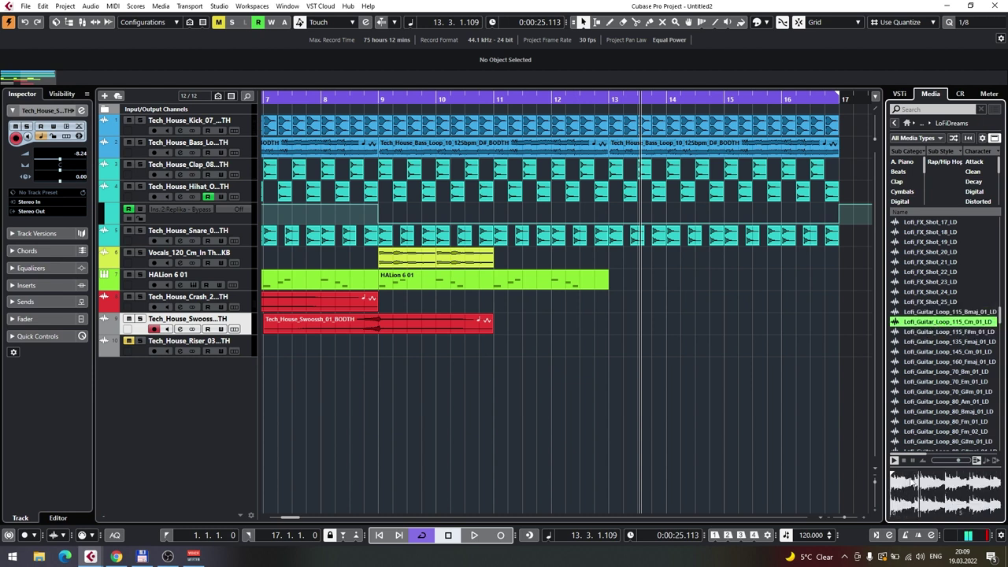
pyautogui.click(903, 463)
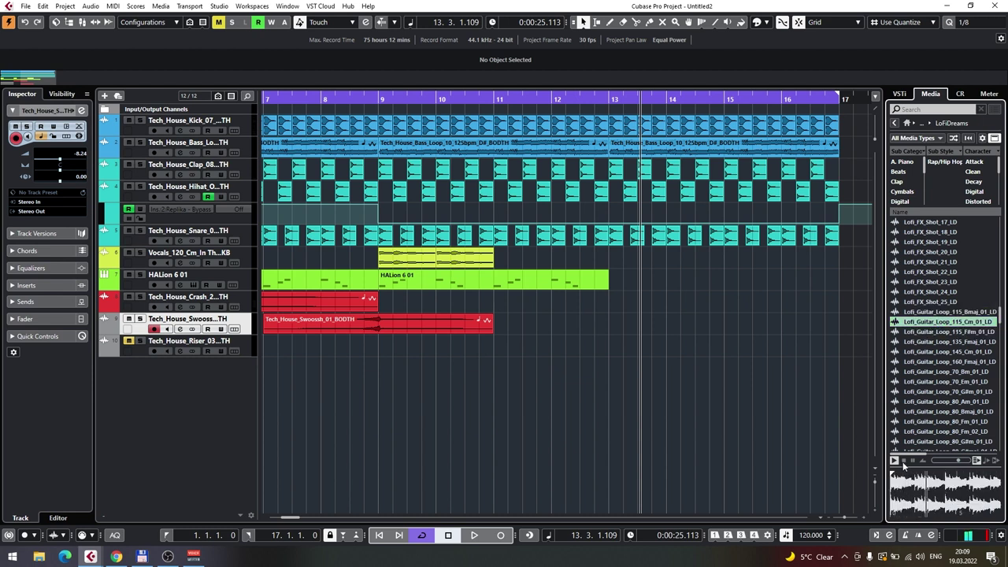
pyautogui.click(931, 323)
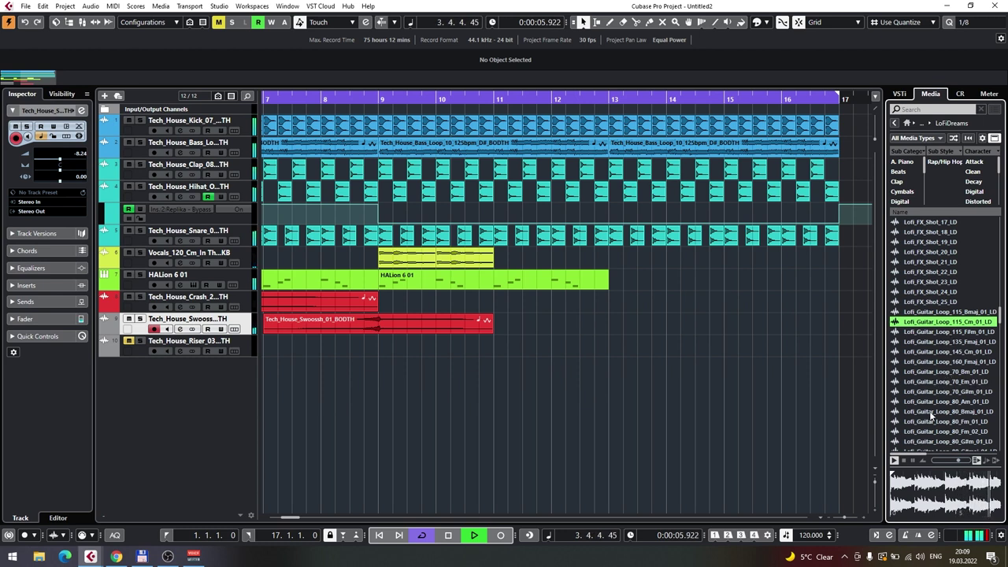
# Step: Place Lofi_Guitar_Loop_115_Cm_01_LD at bar 1 on a new track below the riser and enable its musical mode
pyautogui.moveTo(943, 327); pyautogui.dragTo(266, 371)
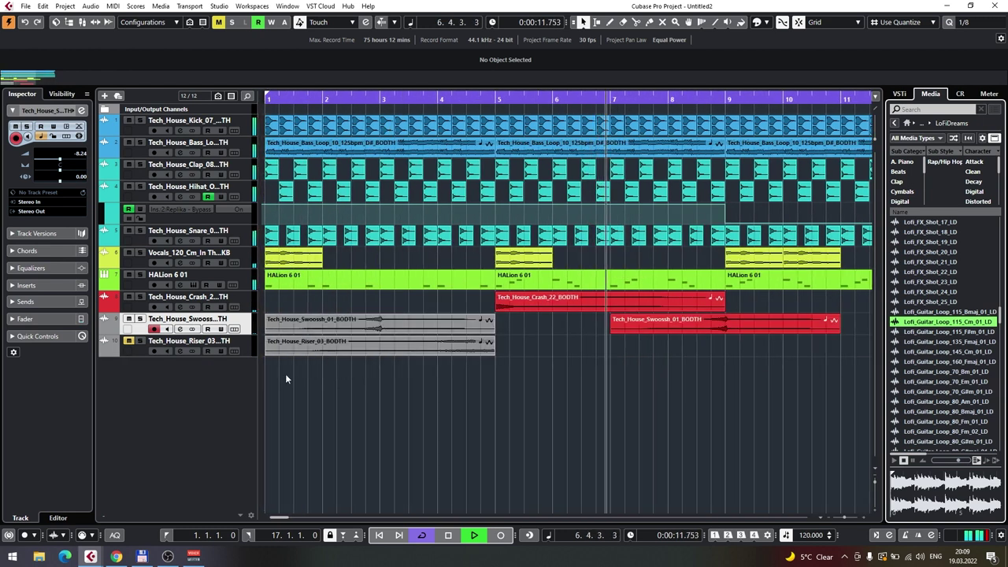
pyautogui.doubleClick(339, 371)
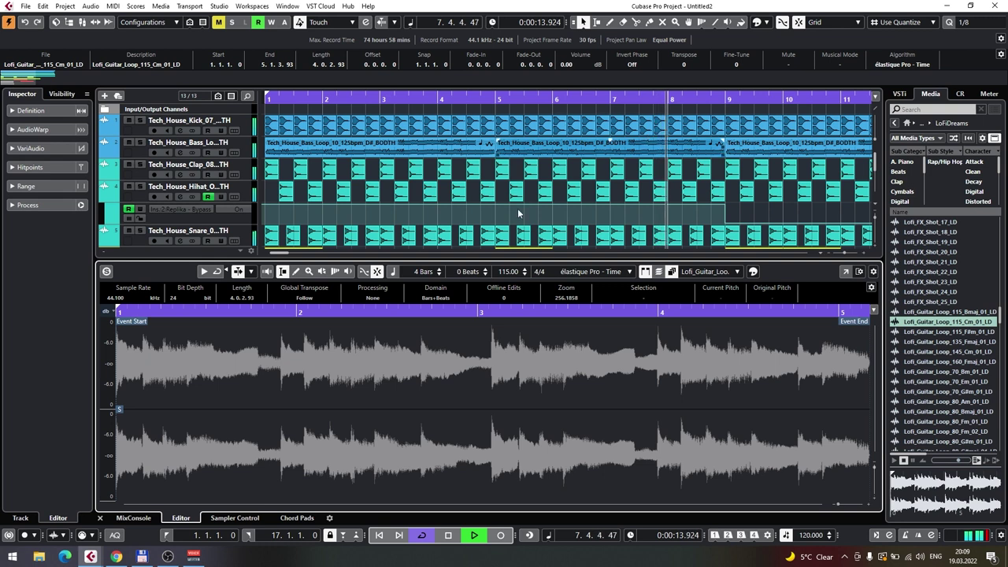
pyautogui.click(100, 517)
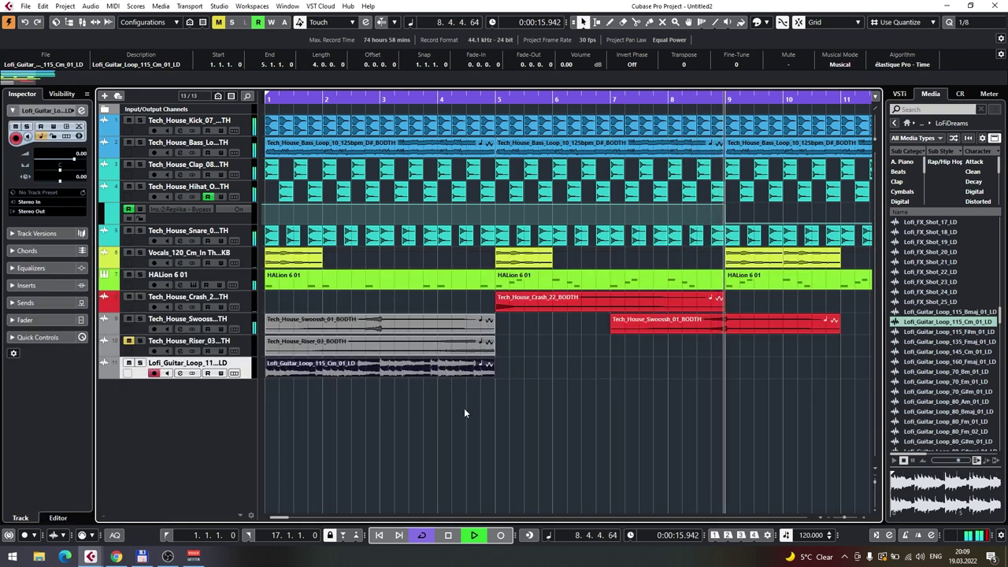
# Step: Set the guitar loop track's volume to -9.85 and move its clip to bar 13, playing from bar 12 to check it
pyautogui.scroll(-4, 523, 393)
pyautogui.moveTo(76, 157); pyautogui.dragTo(58, 160)
pyautogui.moveTo(310, 374); pyautogui.dragTo(505, 374)
pyautogui.scroll(4, 473, 347)
pyautogui.click(459, 111)
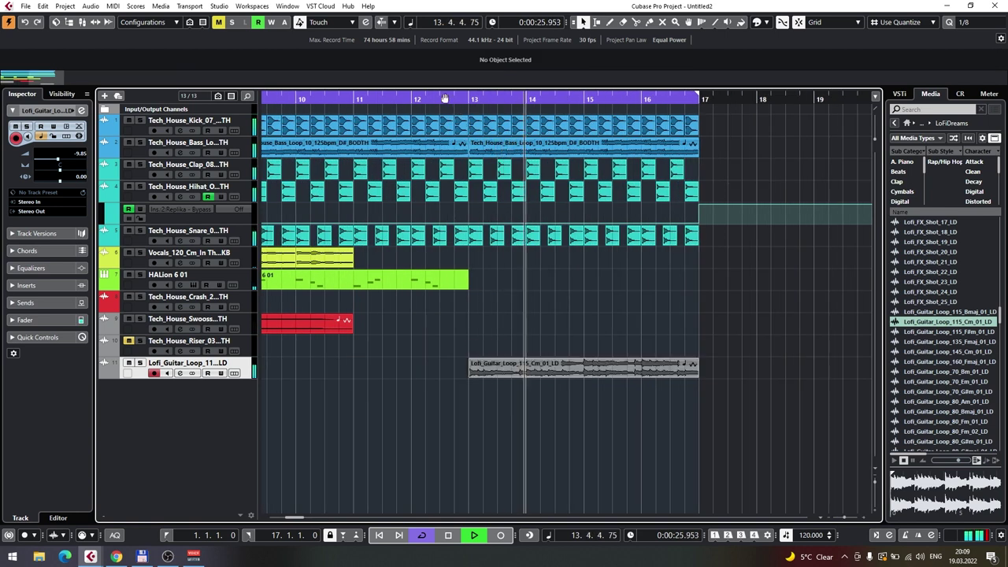
pyautogui.click(425, 99)
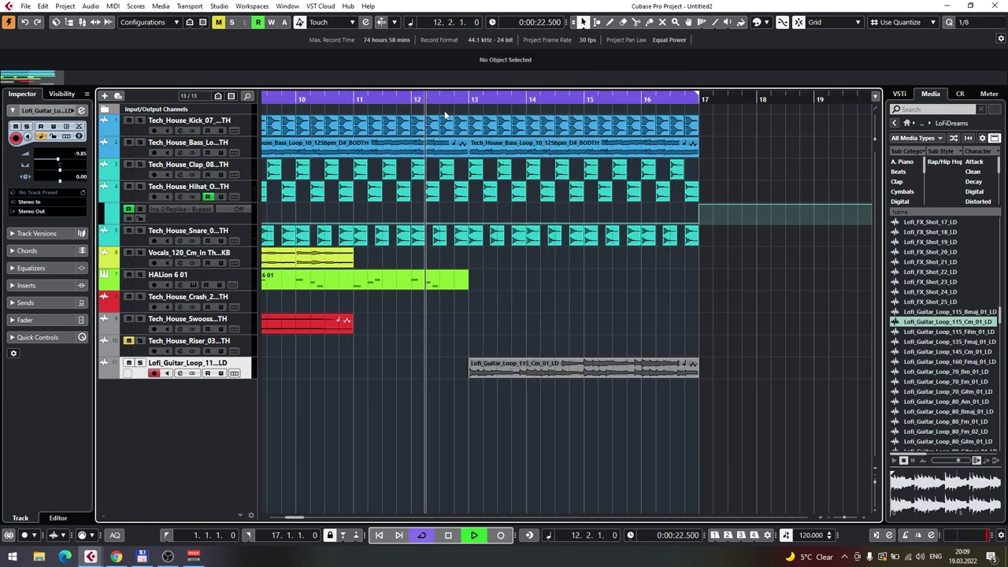
pyautogui.hscroll(-5, 527, 381)
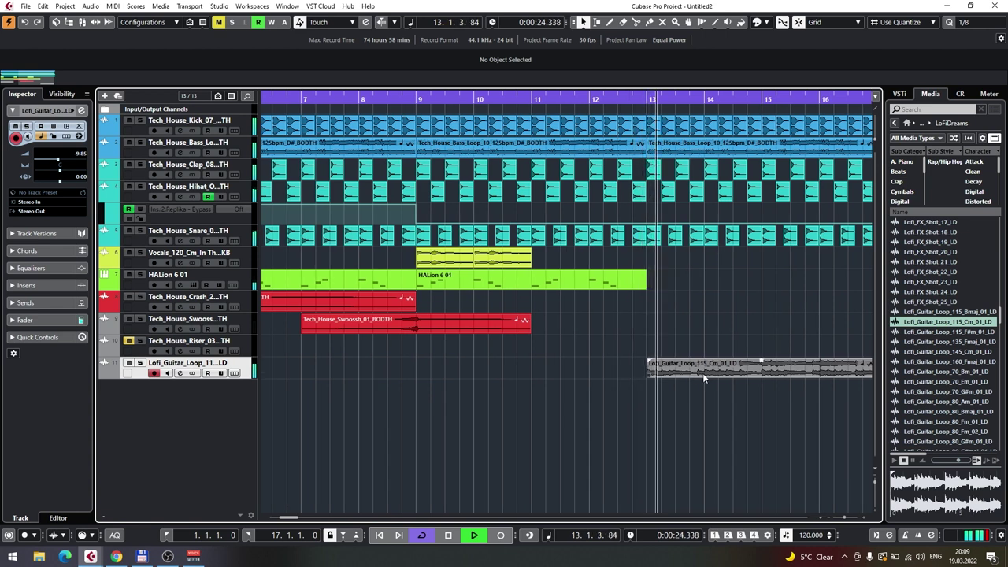
# Step: Move the guitar loop clip to bar 9 and duplicate it so the copy starts at bar 13
pyautogui.moveTo(703, 377); pyautogui.dragTo(475, 370)
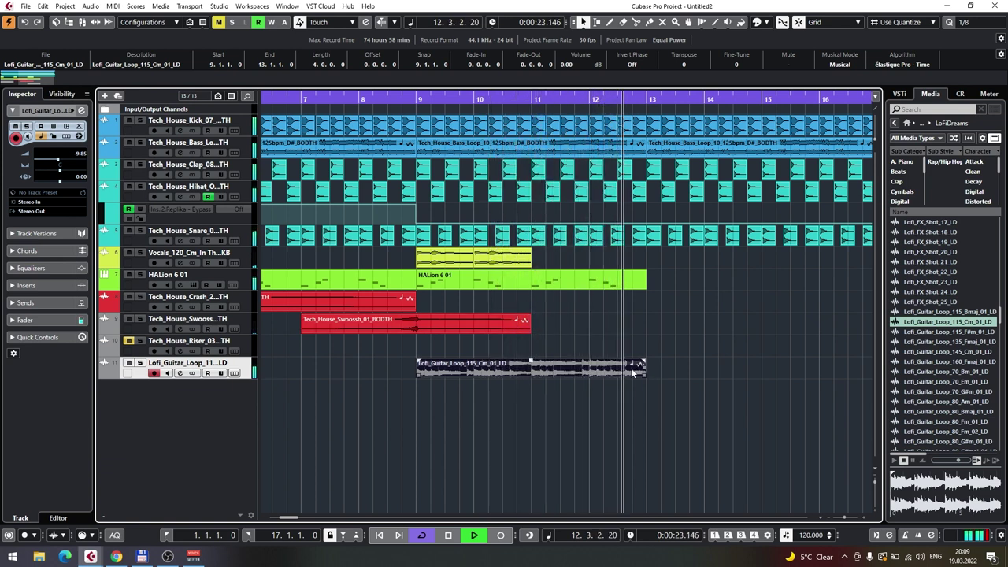
pyautogui.hotkey('ctrl', 'd')
pyautogui.click(742, 449)
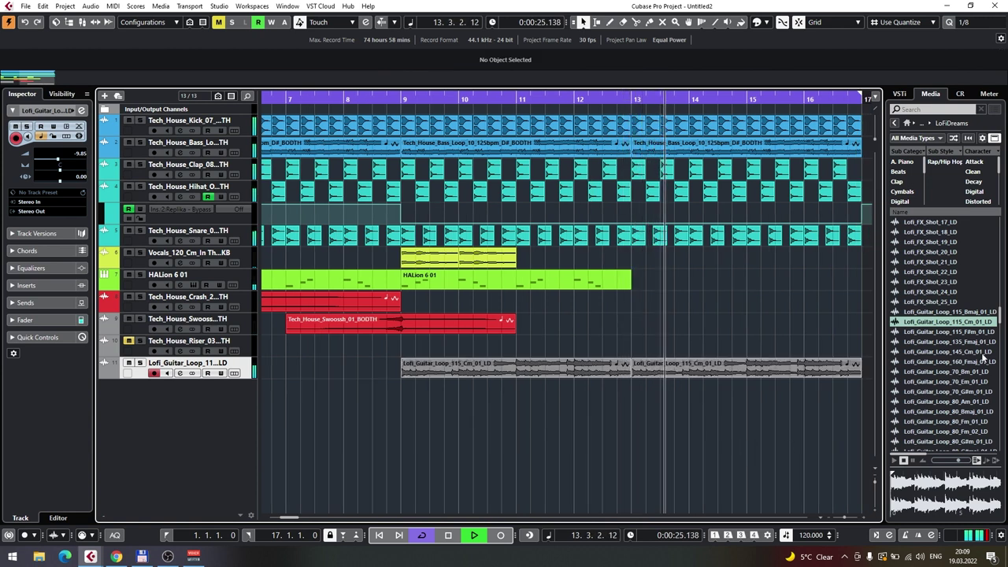
# Step: Stop playback and audition the LoFi Dreams guitar loops at 115 BPM in Bmaj and F#m and at 145 BPM in Cm
pyautogui.press('space')
pyautogui.click(957, 331)
pyautogui.click(967, 314)
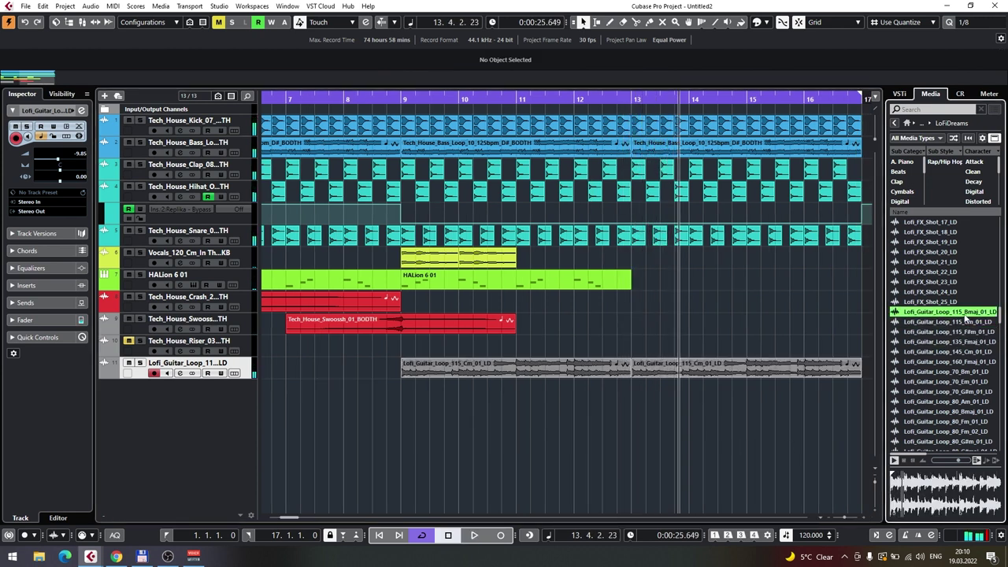
pyautogui.click(963, 334)
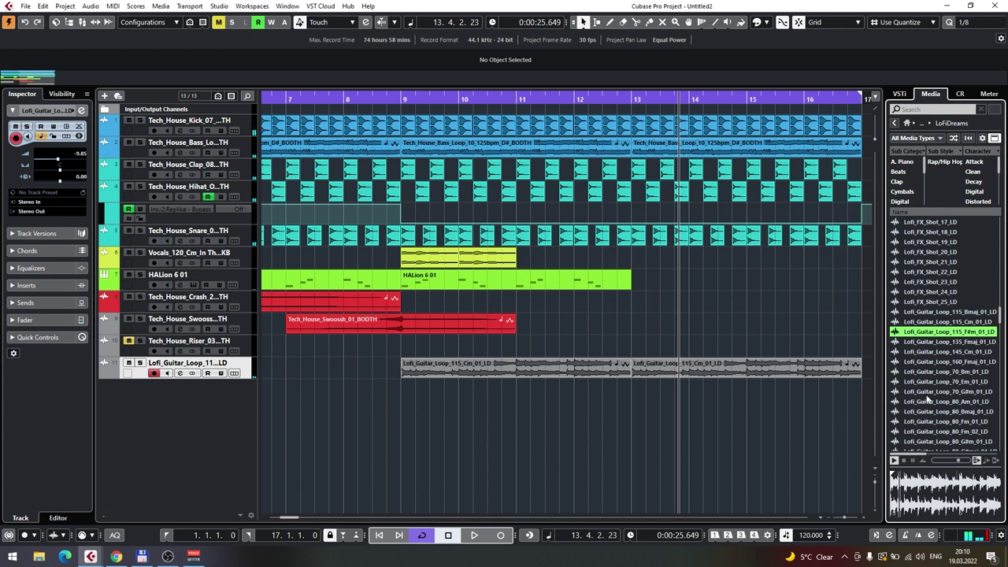
pyautogui.click(938, 351)
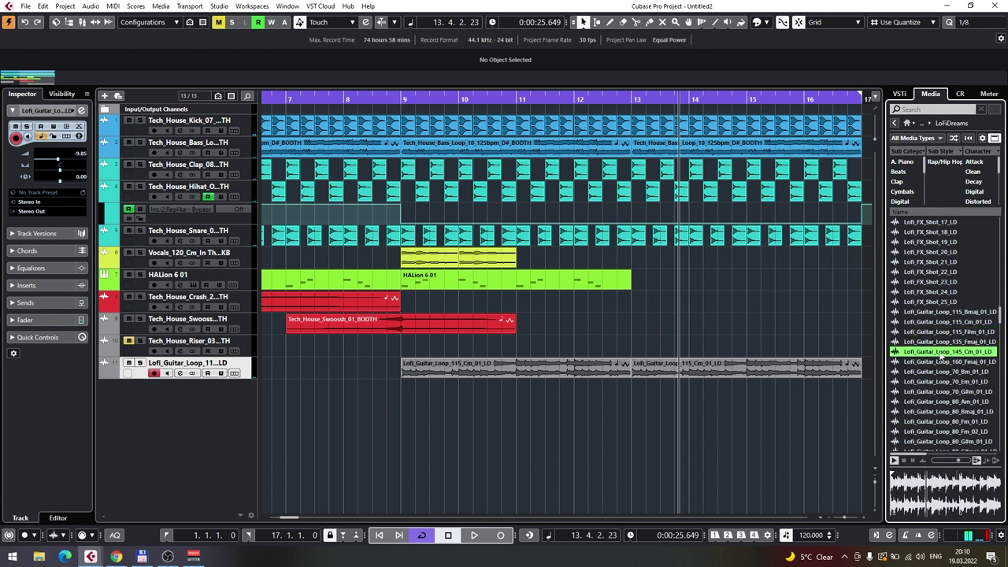
pyautogui.scroll(-2, 937, 370)
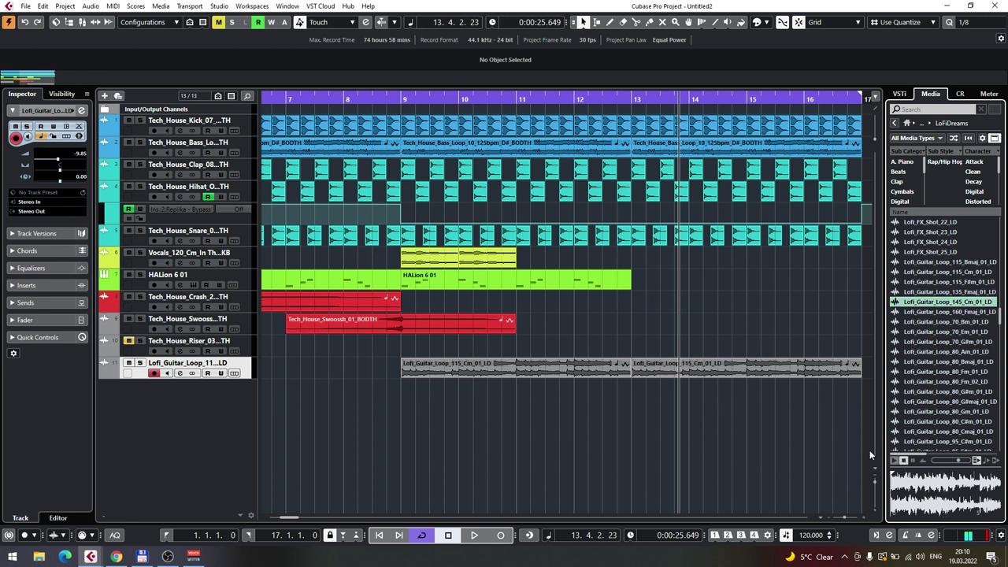
# Step: Play the arrangement from the middle of bar 8 through bar 13, and mute the guitar loop track
pyautogui.click(378, 103)
pyautogui.press('space')
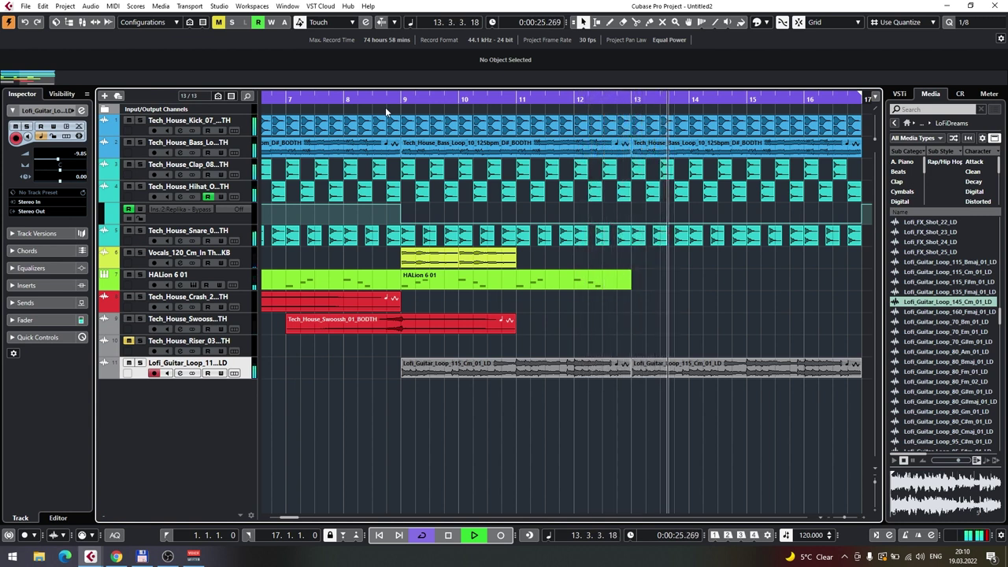
pyautogui.press('space')
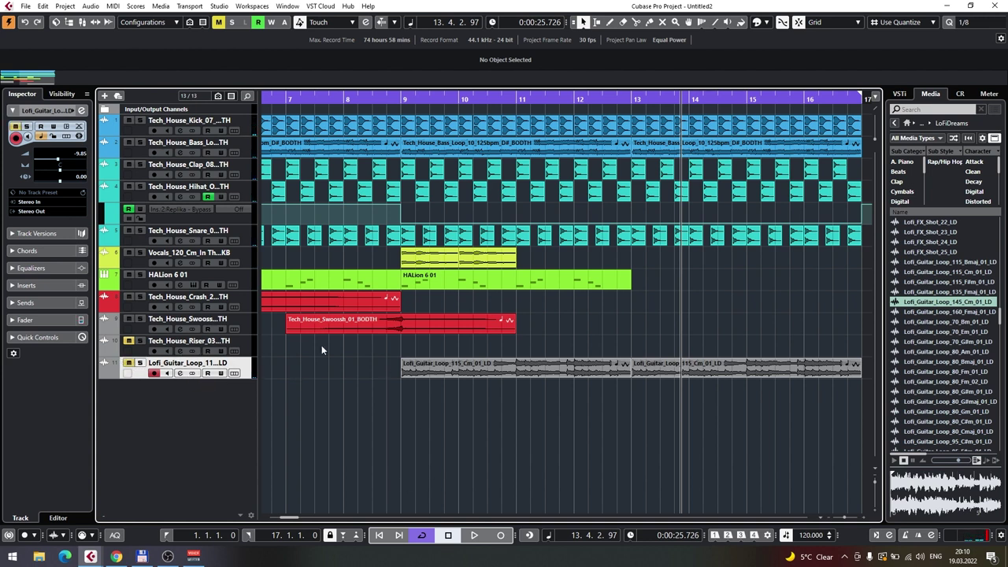
# Step: Open the Noir library and audition its cinematic designed segment samples
pyautogui.click(900, 122)
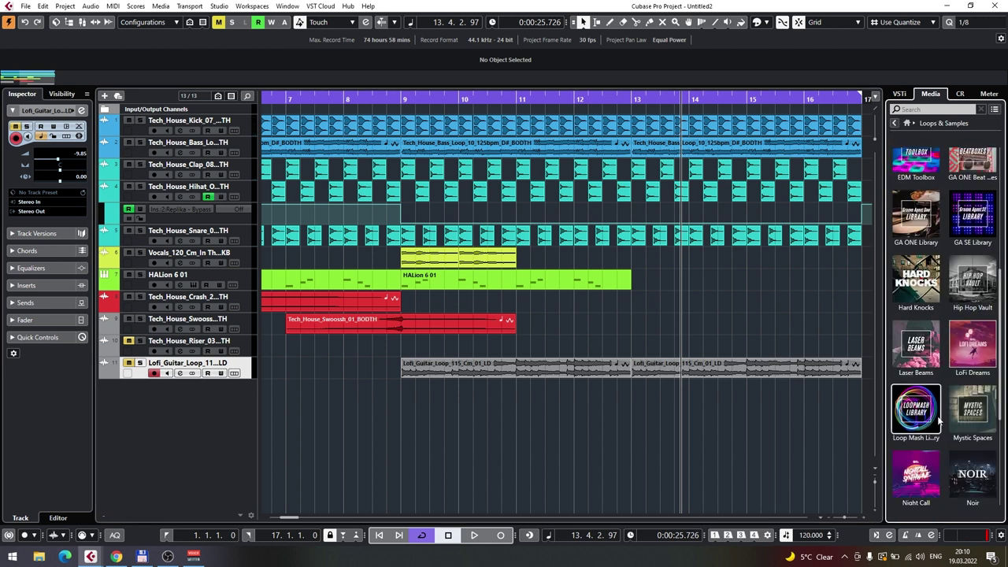
pyautogui.scroll(-3, 973, 400)
pyautogui.click(975, 346)
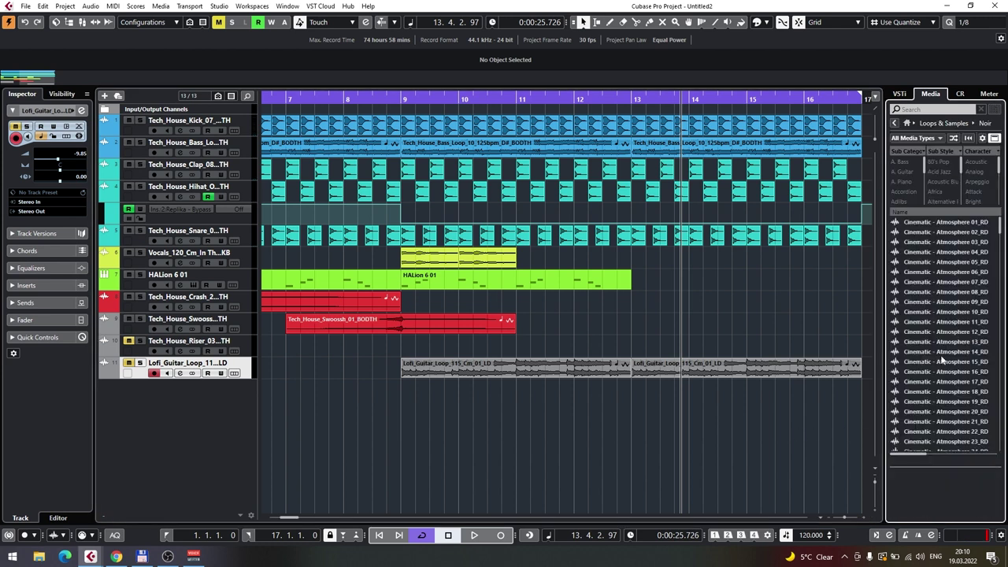
pyautogui.scroll(-3, 957, 302)
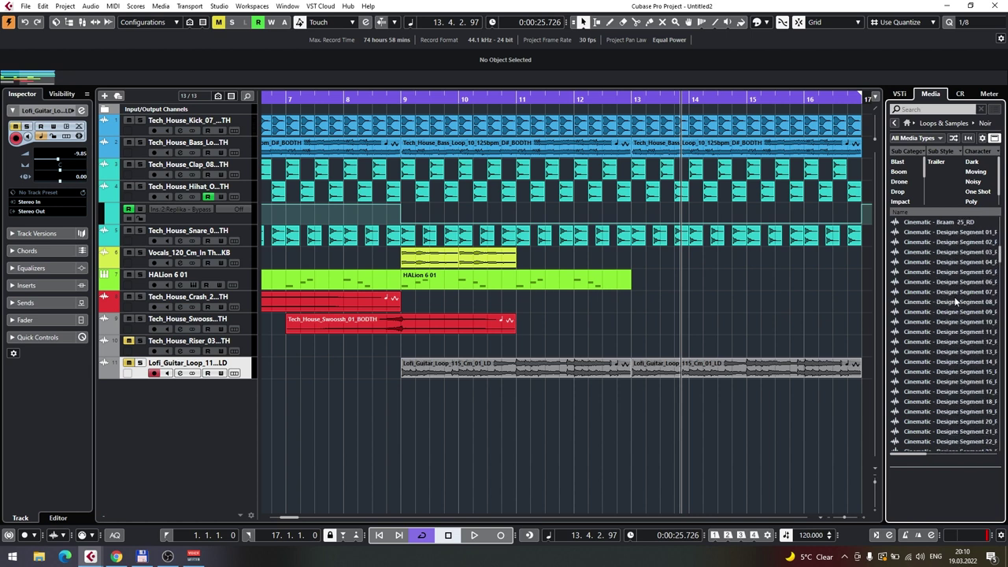
pyautogui.click(958, 301)
pyautogui.click(963, 351)
pyautogui.scroll(-5, 964, 351)
# Step: Open the Raw Ambience library and audition its Click & Cut samples and Downbeat drum loops 11 and 28
pyautogui.click(895, 124)
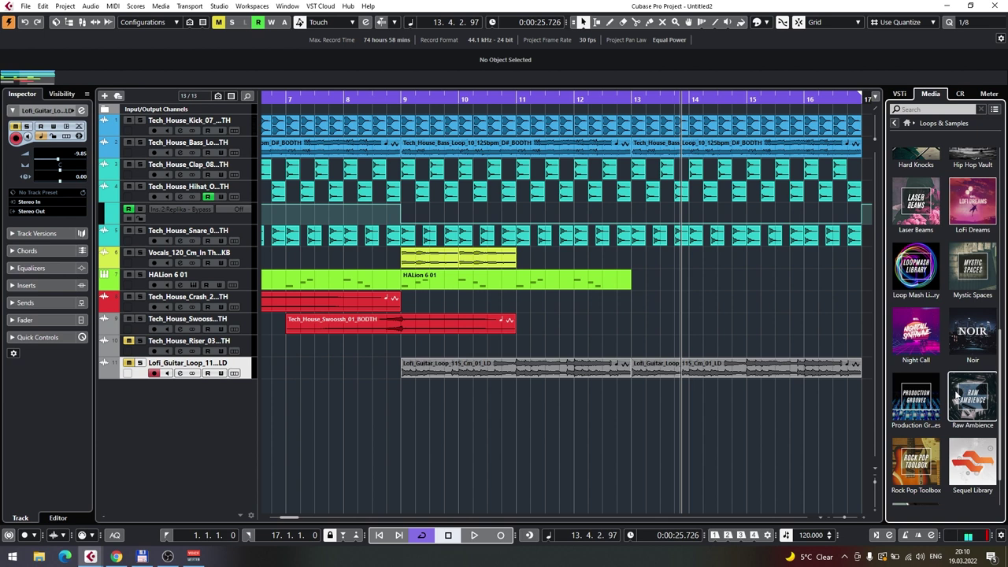
pyautogui.click(964, 393)
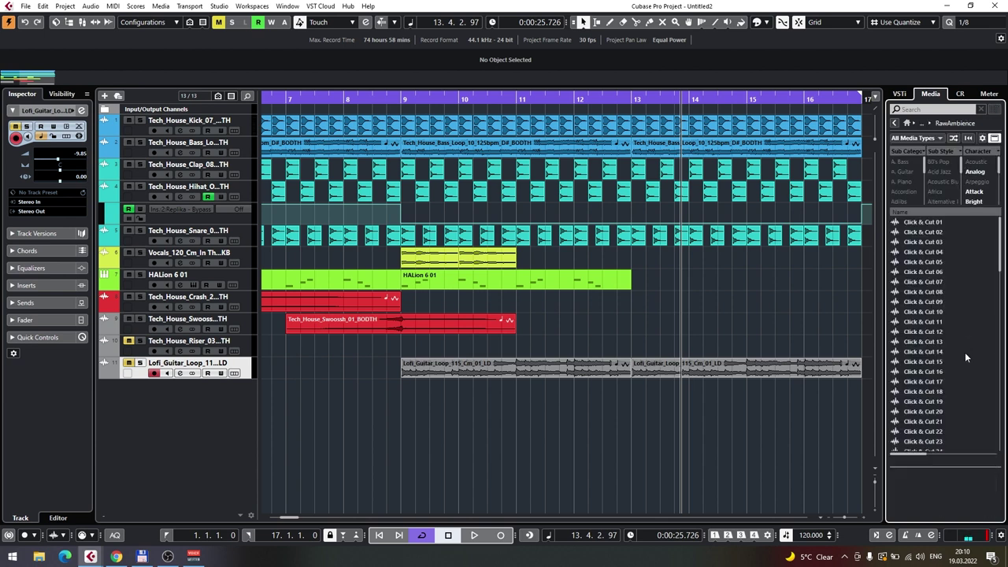
pyautogui.click(918, 245)
pyautogui.scroll(-10, 946, 306)
pyautogui.click(931, 273)
pyautogui.click(948, 298)
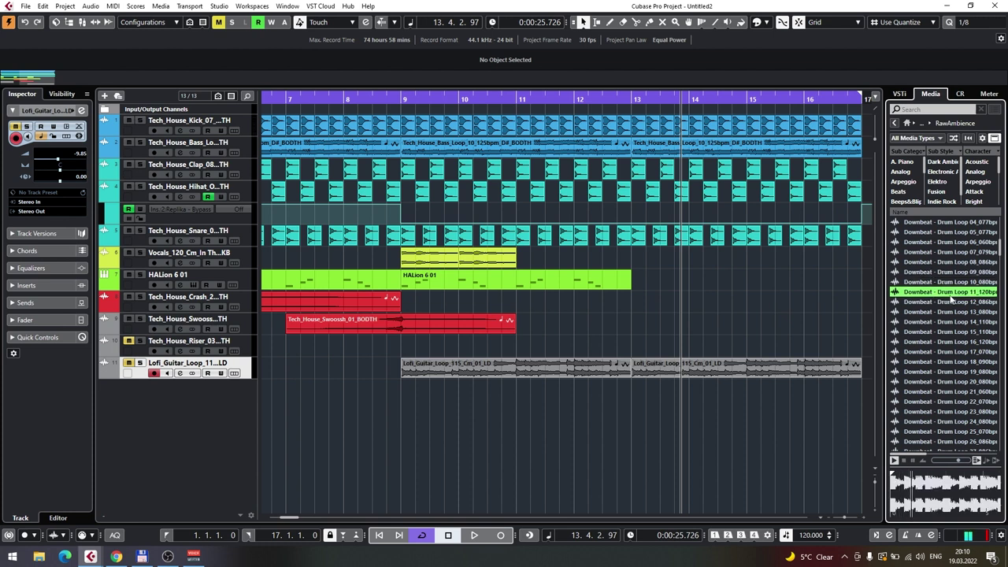
pyautogui.scroll(-5, 950, 306)
pyautogui.click(950, 311)
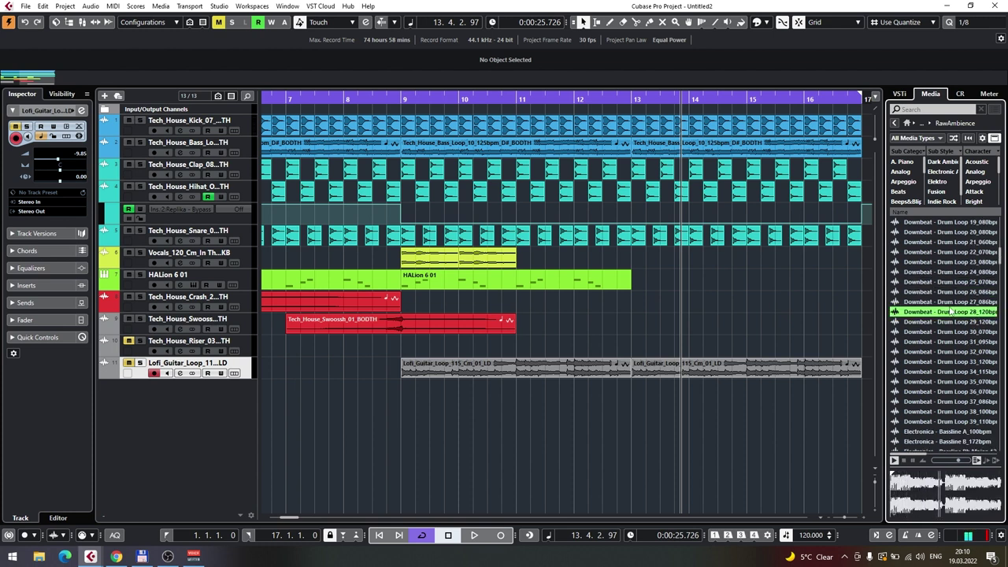
# Step: Audition the Raw Ambience Electronica loops from the basslines to the cello parts in D minor, E minor and C# minor
pyautogui.scroll(-2, 953, 335)
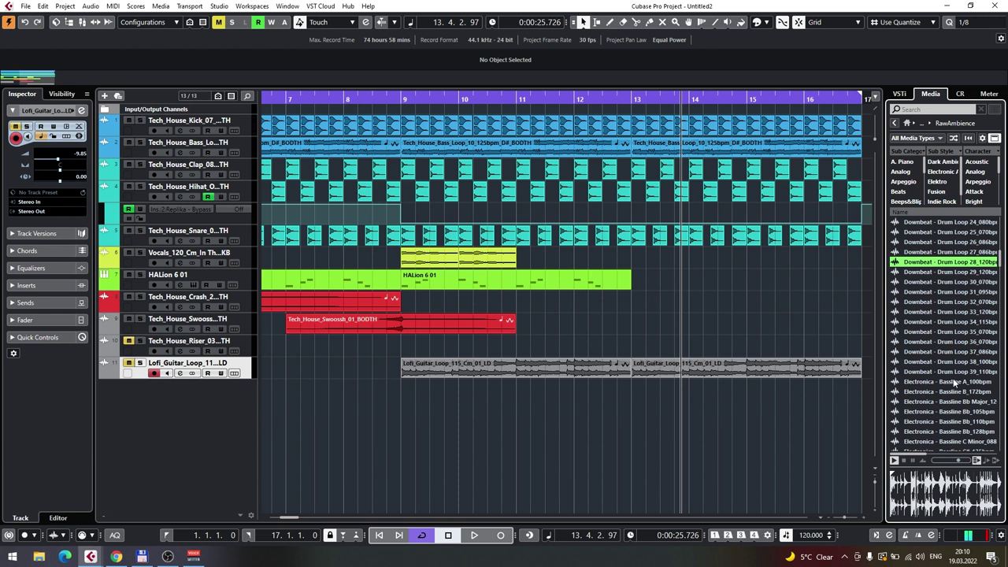
pyautogui.click(950, 363)
pyautogui.scroll(-4, 950, 358)
pyautogui.click(951, 351)
pyautogui.scroll(-4, 965, 364)
pyautogui.click(958, 356)
pyautogui.scroll(-4, 958, 356)
pyautogui.click(952, 325)
pyautogui.scroll(-4, 957, 335)
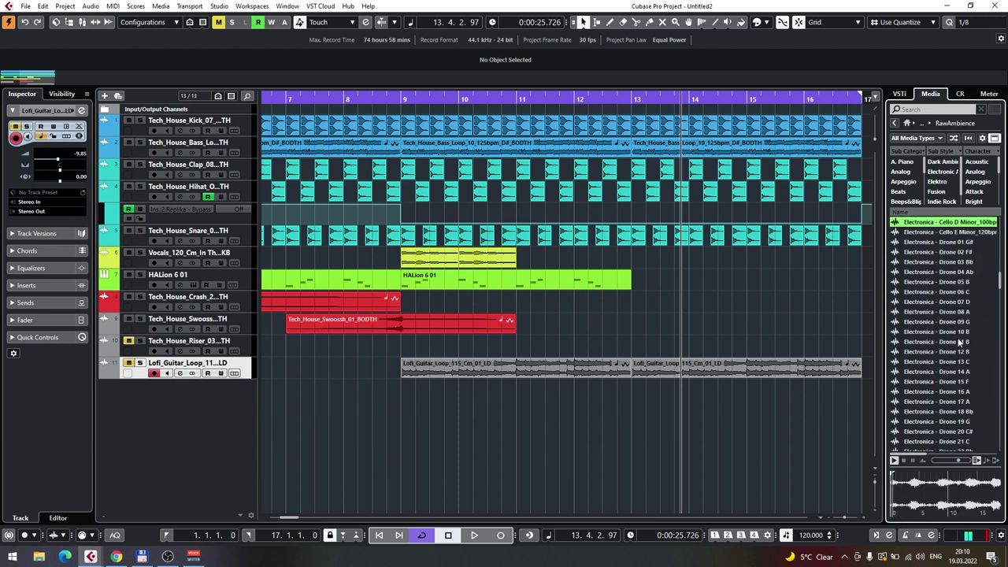
pyautogui.scroll(5, 957, 334)
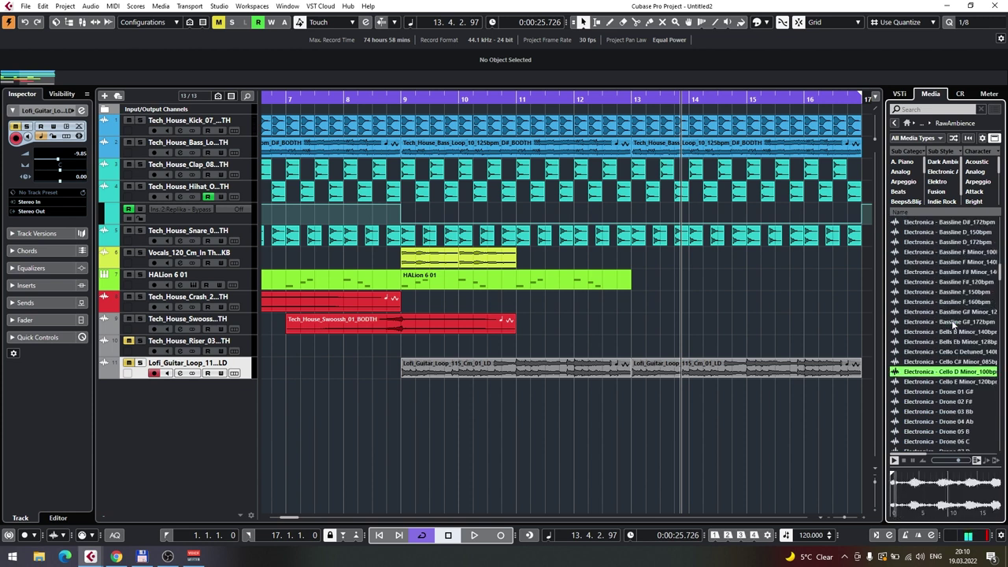
pyautogui.click(952, 382)
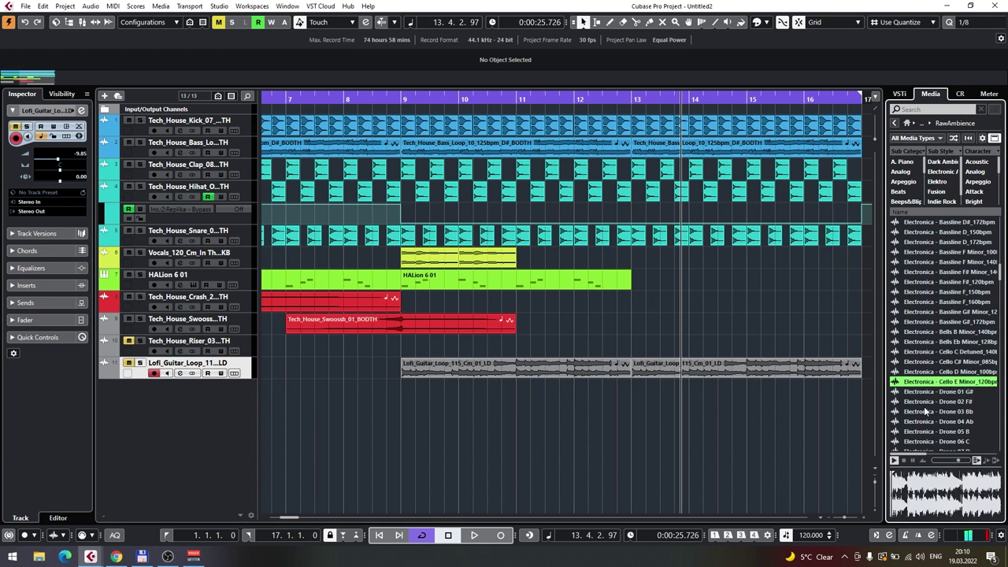
pyautogui.click(964, 362)
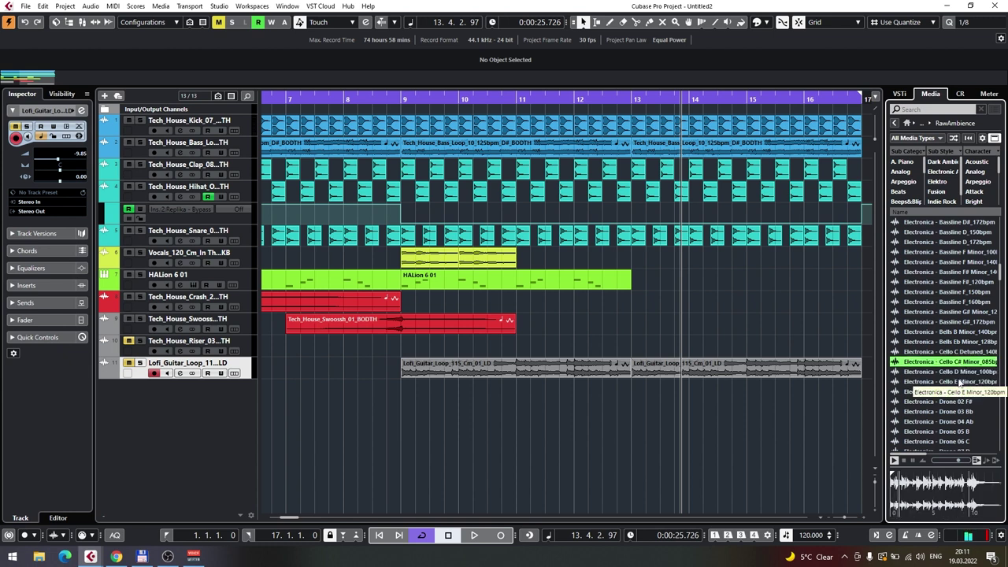
# Step: Audition the Electronica drum loop 15 and the flute loops in D minor and Ab major
pyautogui.scroll(-9, 956, 378)
pyautogui.click(950, 353)
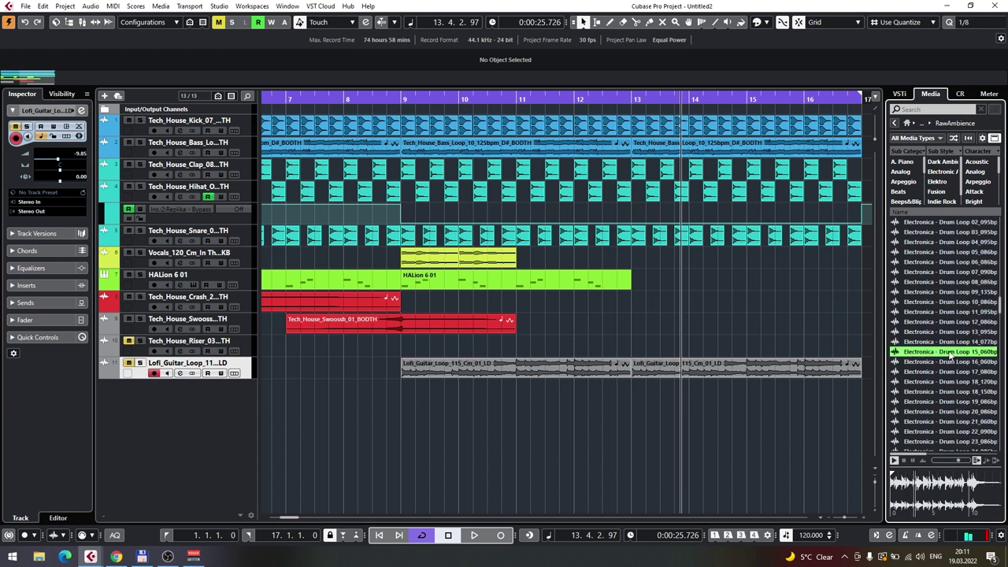
pyautogui.scroll(-15, 954, 382)
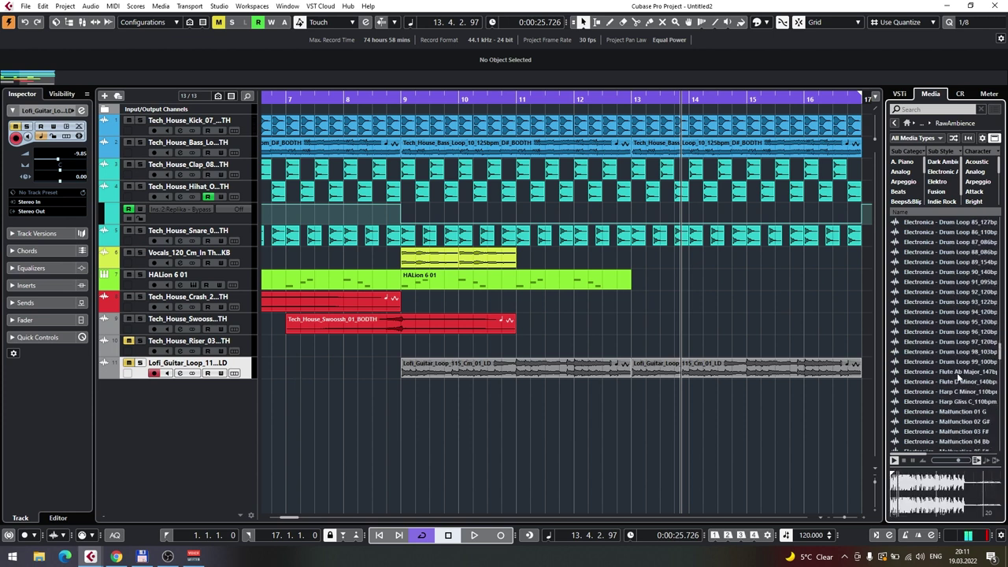
pyautogui.click(959, 373)
pyautogui.click(954, 333)
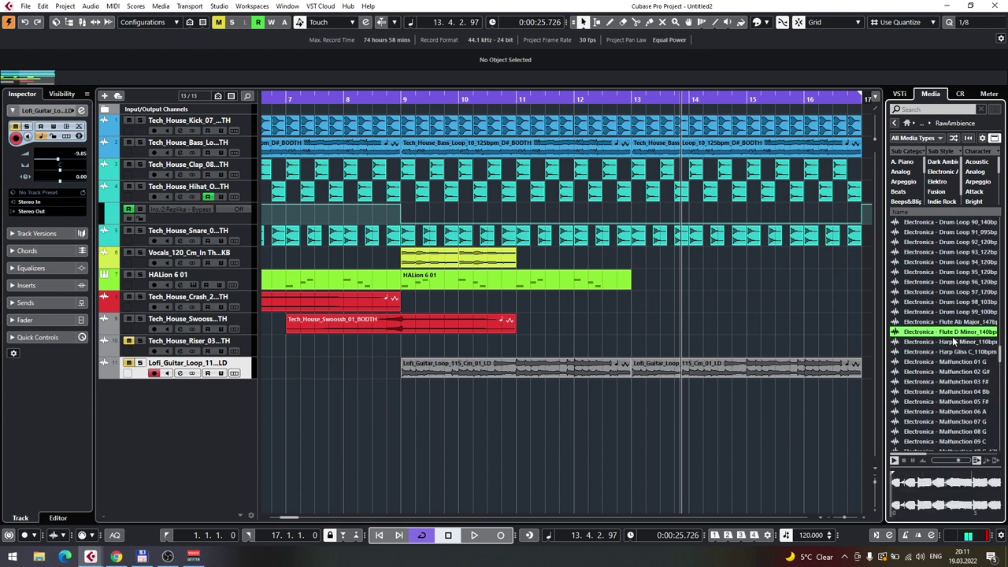
pyautogui.click(953, 323)
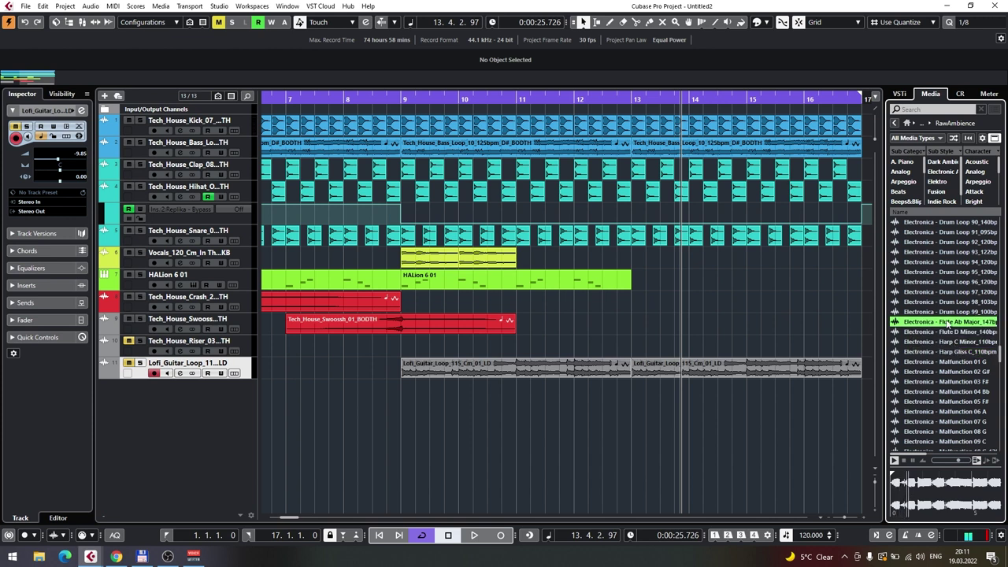
# Step: Audition the Electronica harp loop in C minor and place it on a new audio track at bar 9
pyautogui.click(942, 344)
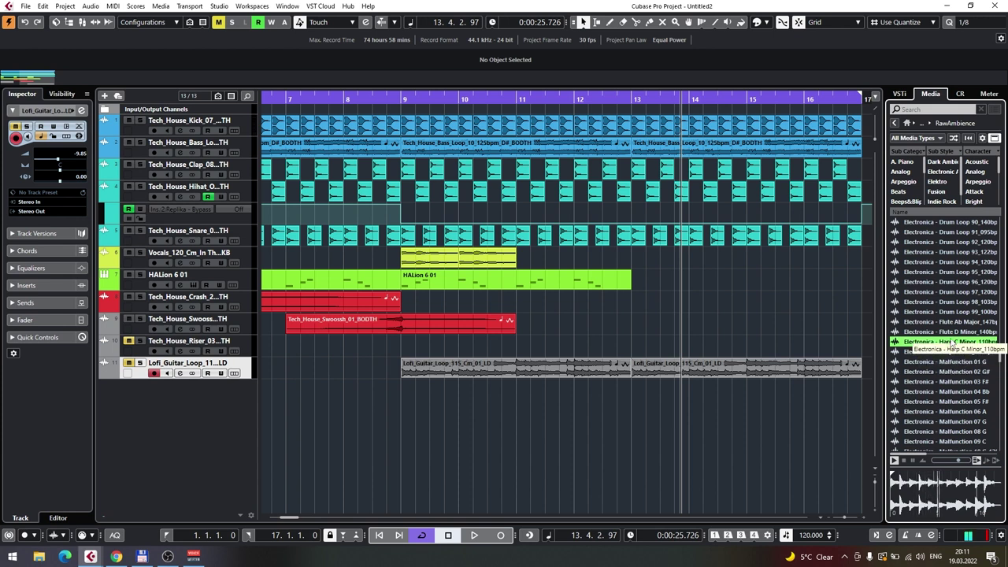
pyautogui.press('space')
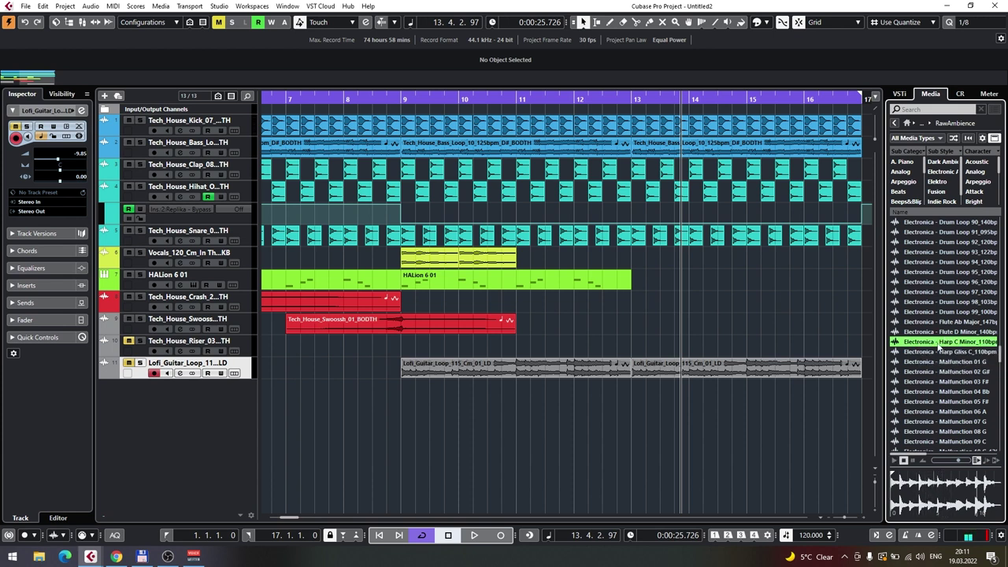
pyautogui.moveTo(941, 348); pyautogui.dragTo(407, 403)
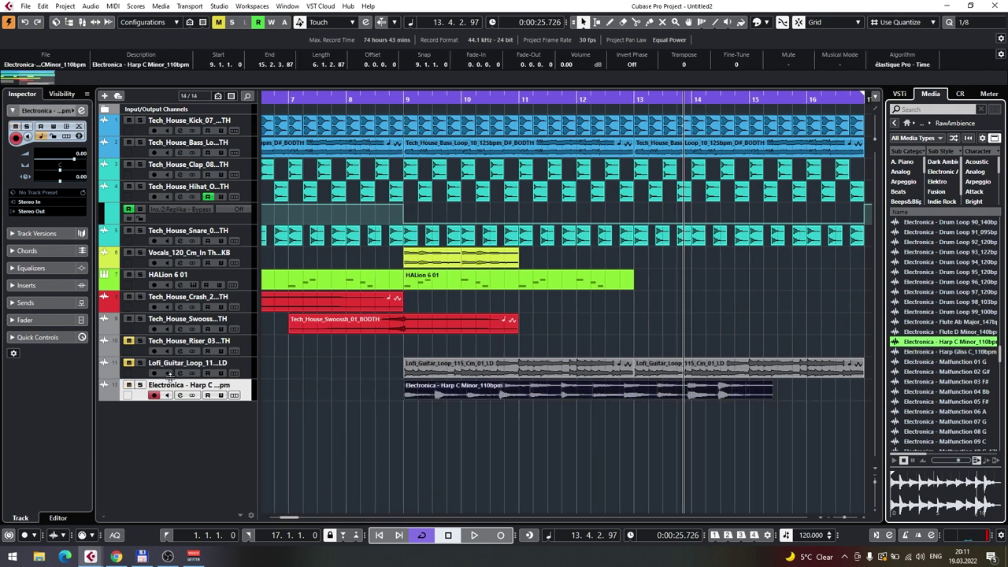
# Step: Turn on Musical Mode for the harp loop in the sample editor and close the editor
pyautogui.doubleClick(445, 396)
pyautogui.click(392, 271)
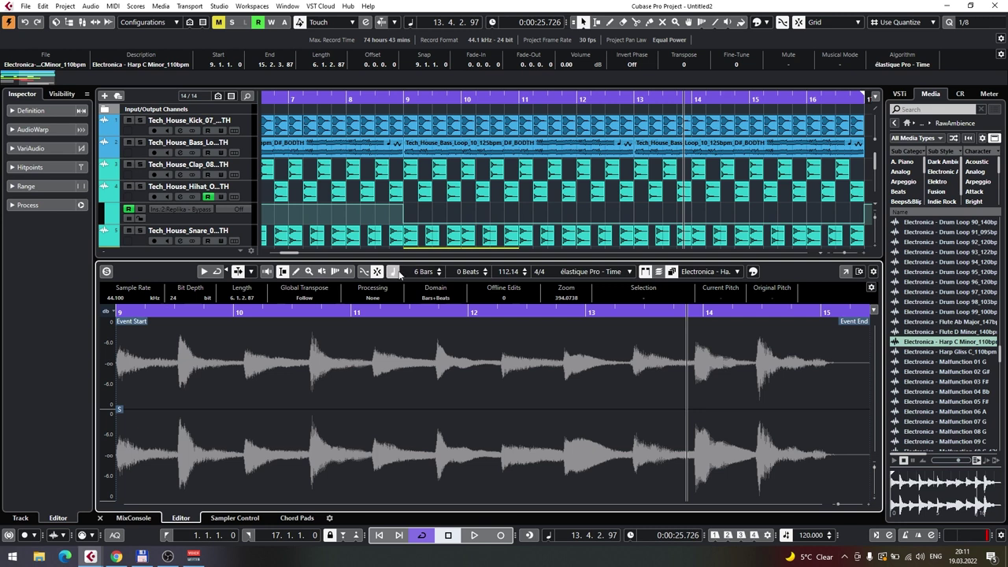
pyautogui.click(101, 517)
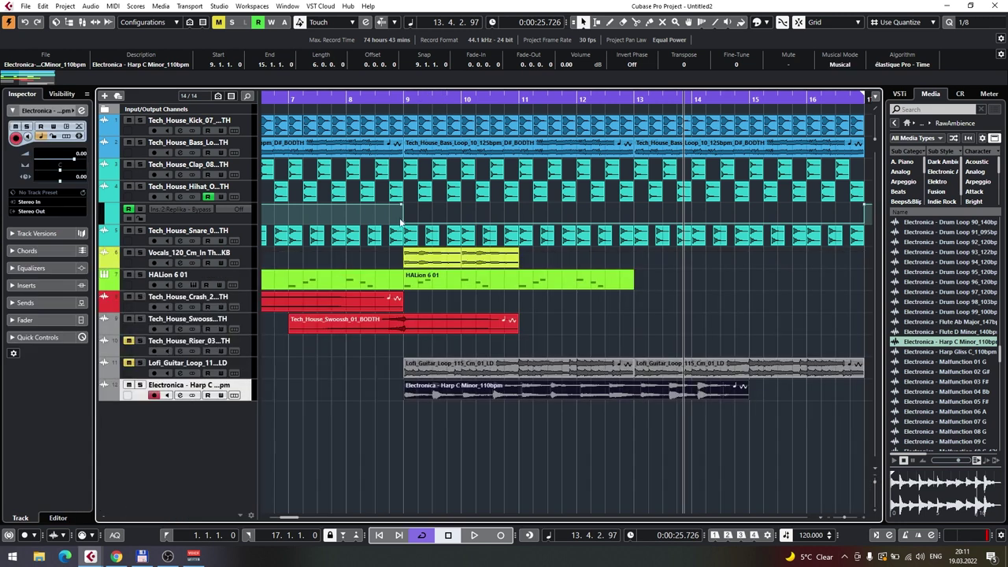
# Step: Lower the harp track's volume to -9.45 dB and play the arrangement from around bar 9
pyautogui.moveTo(69, 166); pyautogui.dragTo(45, 163)
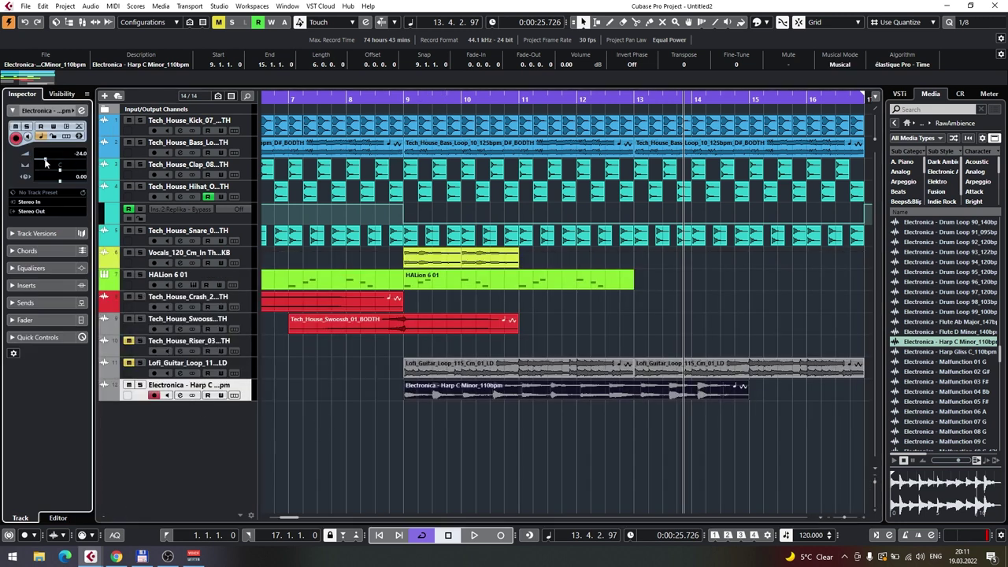
pyautogui.click(421, 100)
pyautogui.press('space')
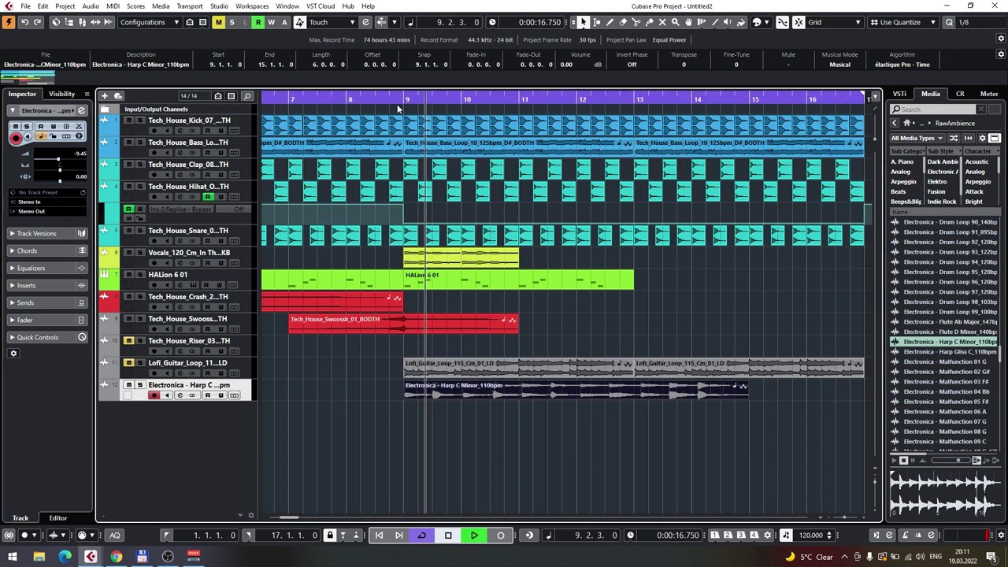
pyautogui.click(374, 107)
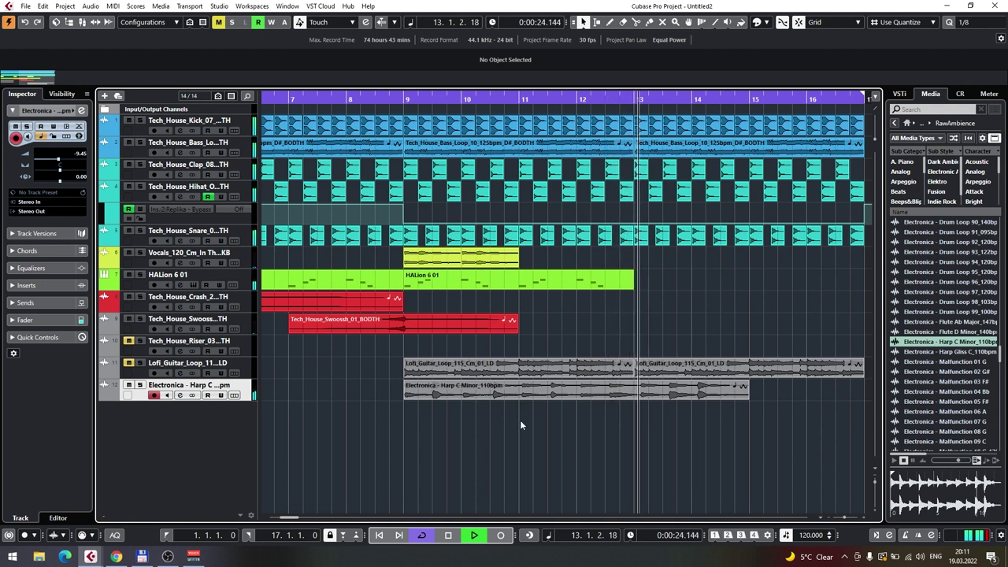
# Step: Move the harp loop to start at bar 10 beat 3 and listen to it with the arrangement
pyautogui.scroll(5, 510, 415)
pyautogui.moveTo(344, 388); pyautogui.dragTo(712, 392)
pyautogui.moveTo(525, 394); pyautogui.dragTo(472, 390)
pyautogui.click(426, 103)
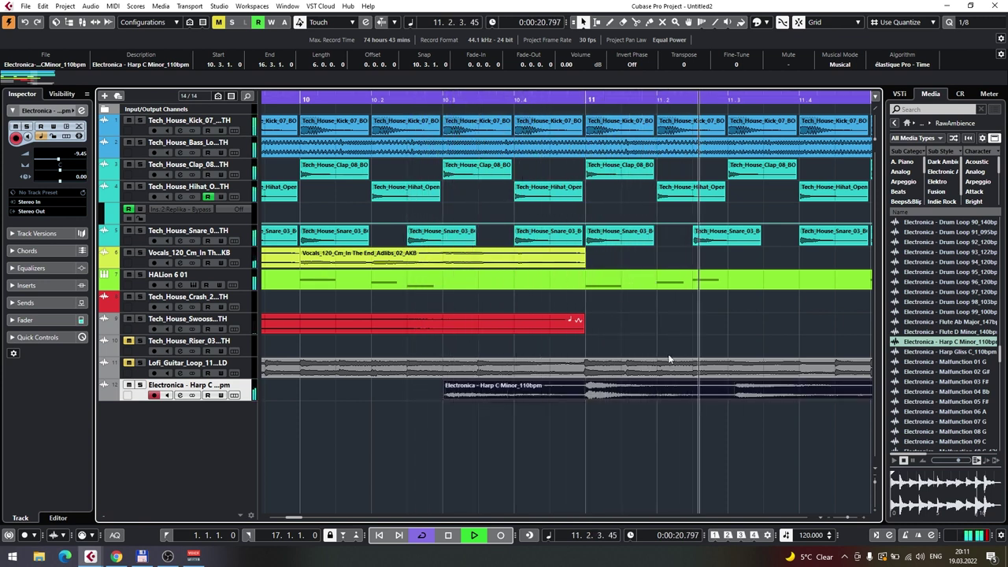
pyautogui.scroll(-3, 731, 410)
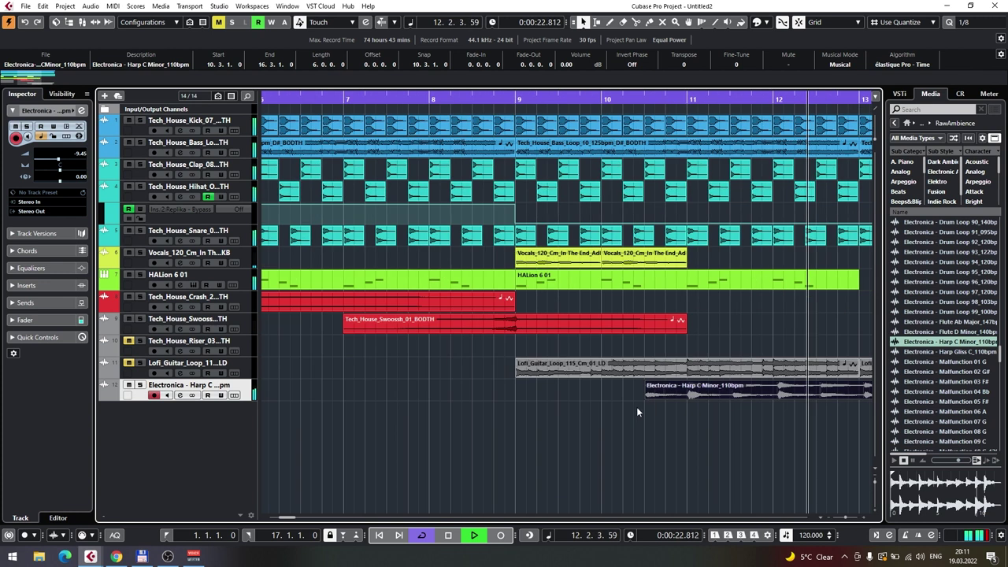
pyautogui.press('space')
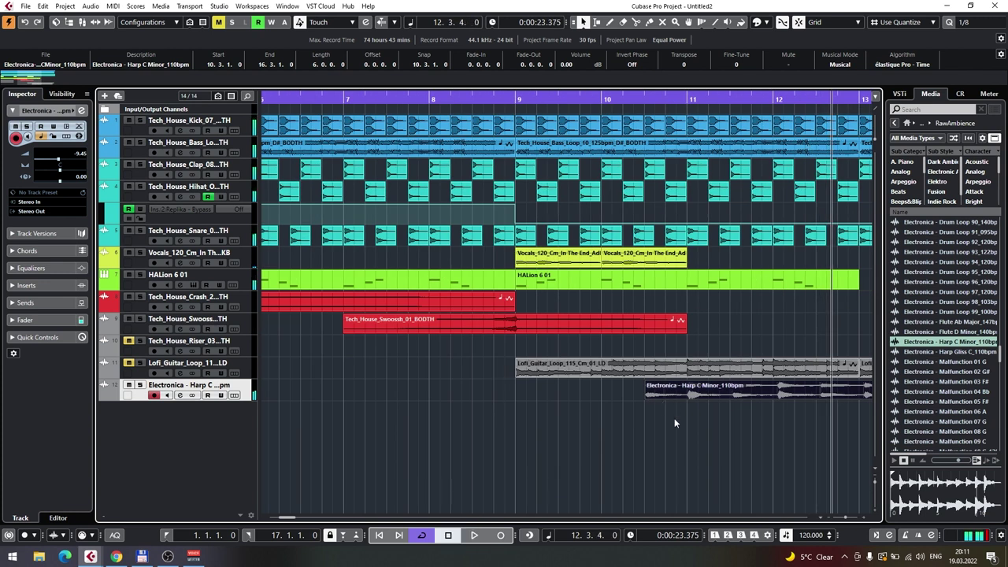
# Step: Delete the Electronica harp track together with its loop
pyautogui.rightClick(252, 389)
pyautogui.click(331, 168)
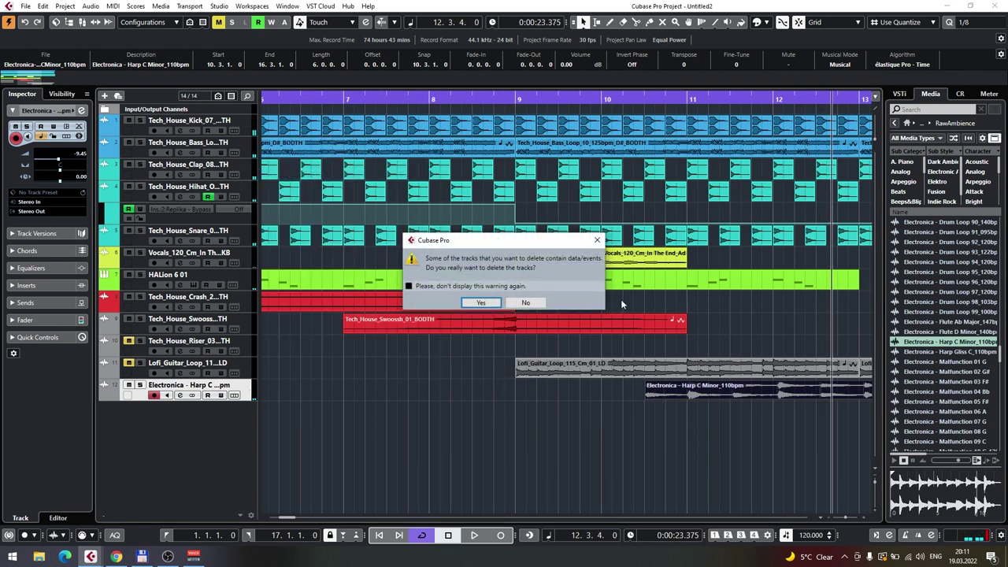
pyautogui.click(478, 303)
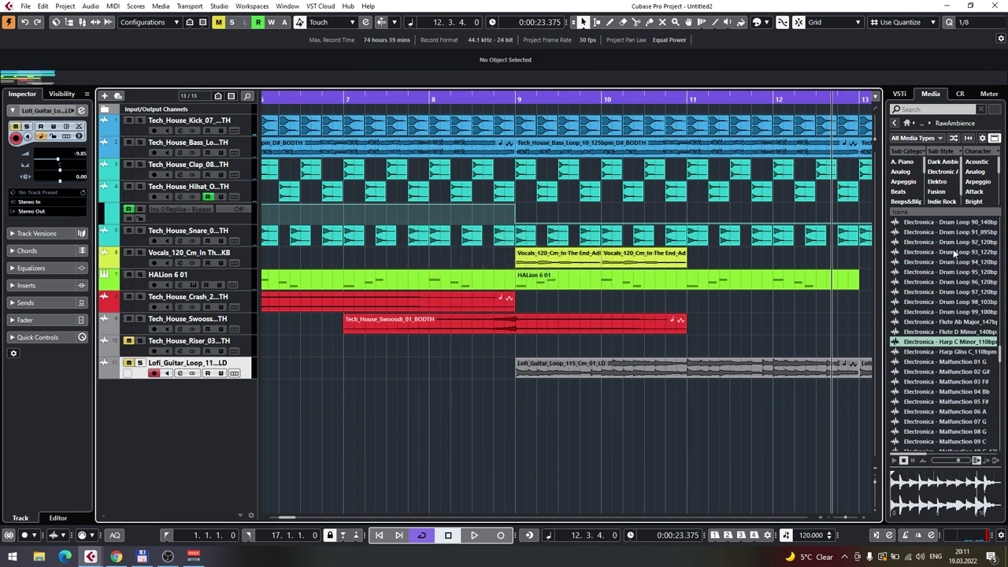
# Step: Return to the Loops & Samples overview and add one HALion 6 instrument track routed to Stereo Out
pyautogui.click(894, 123)
pyautogui.click(181, 403)
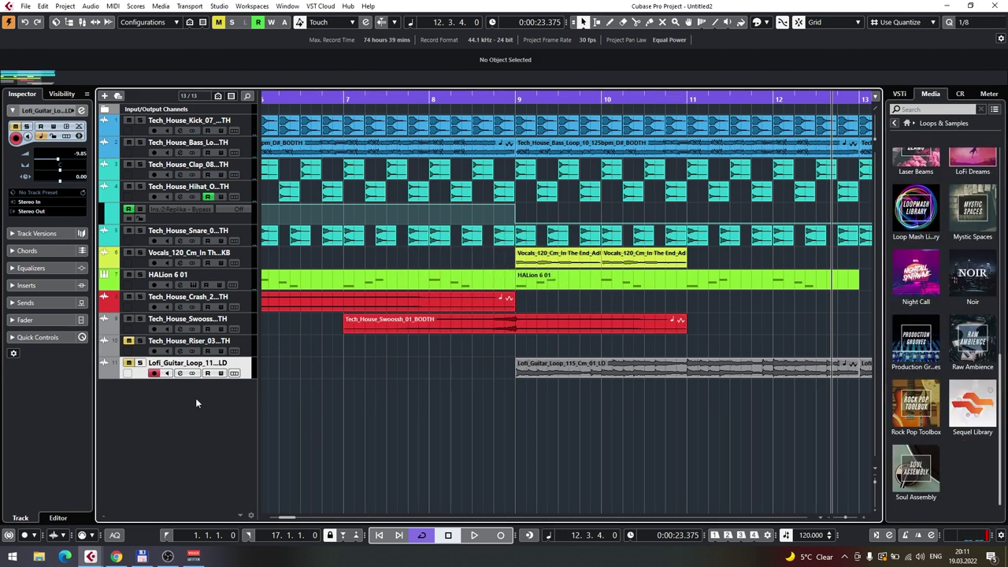
pyautogui.rightClick(196, 403)
pyautogui.click(247, 142)
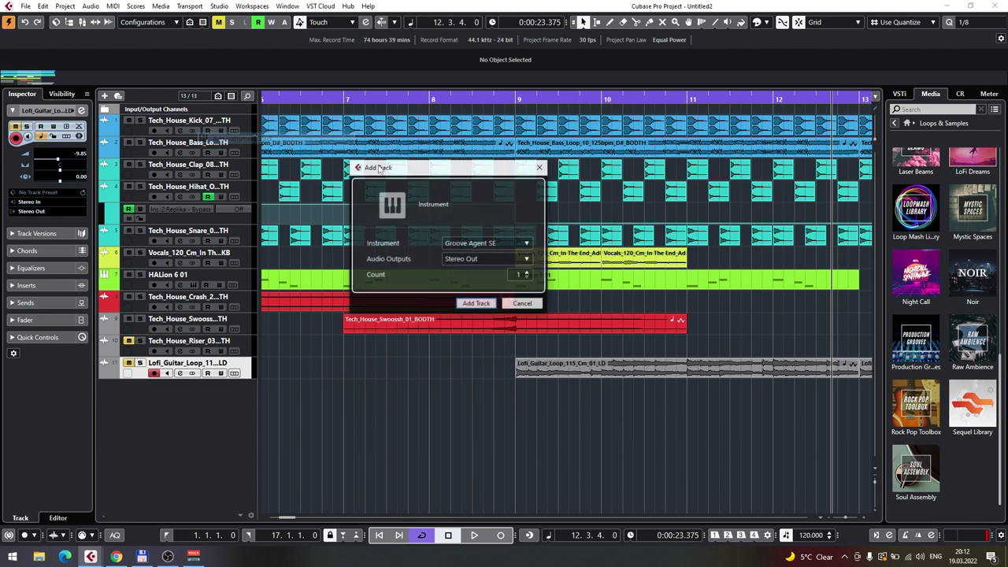
pyautogui.click(482, 243)
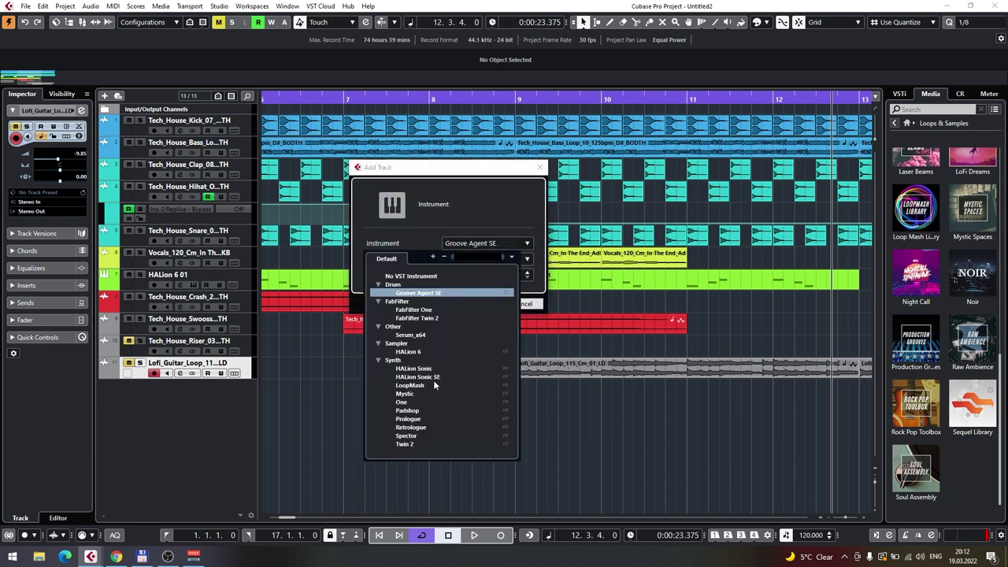
pyautogui.click(419, 352)
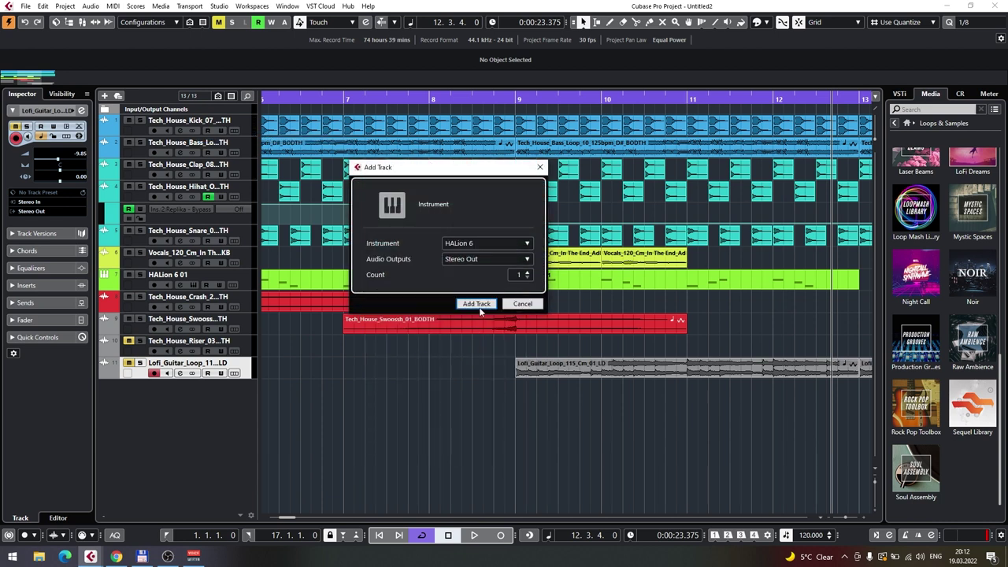
pyautogui.click(476, 304)
# Step: Filter the HALion presets to the Piano category and load Handy Octaves to try it out
pyautogui.click(420, 349)
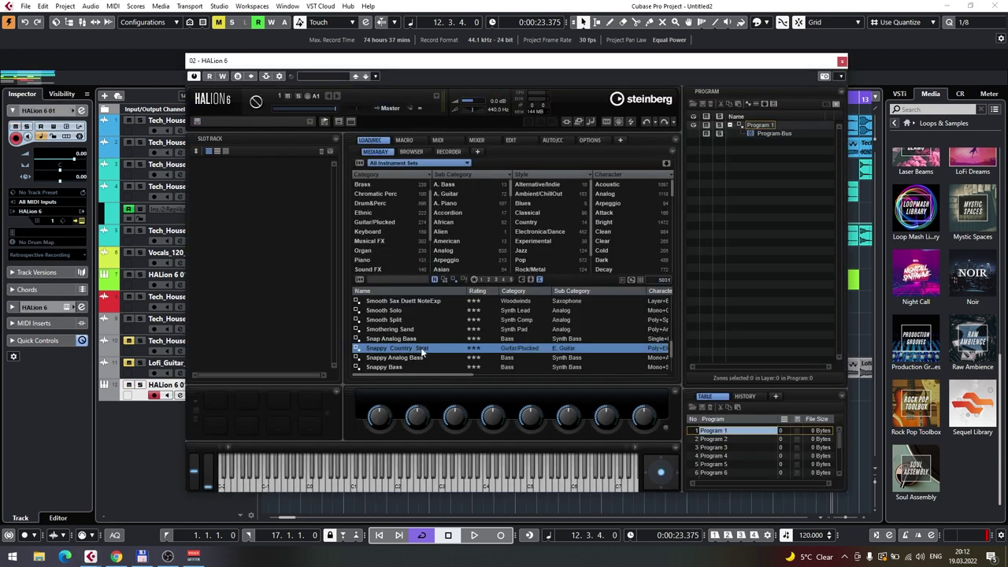
pyautogui.click(376, 210)
pyautogui.scroll(-3, 386, 217)
pyautogui.scroll(3, 386, 218)
pyautogui.click(382, 230)
pyautogui.scroll(-1, 384, 236)
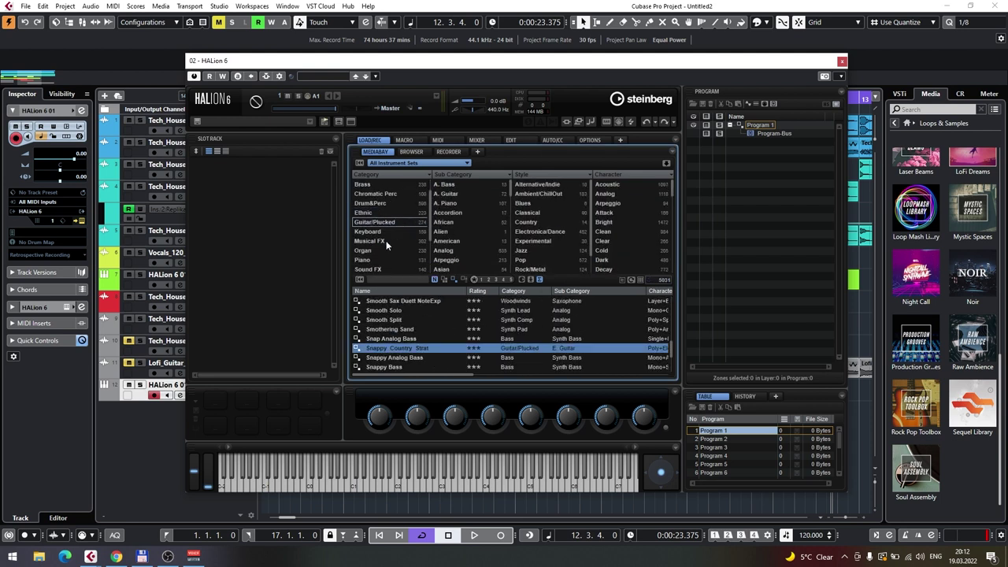
pyautogui.click(366, 259)
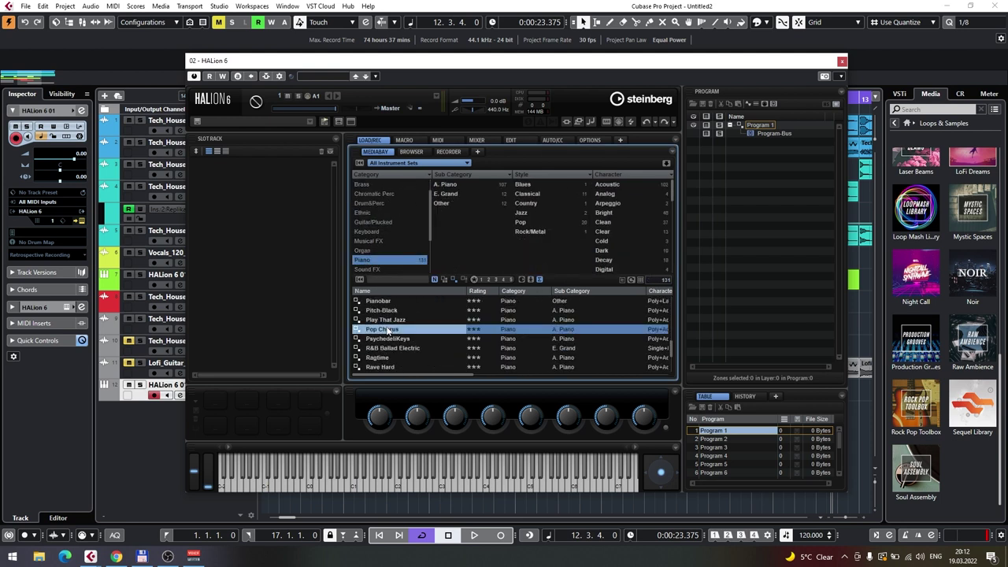
pyautogui.scroll(4, 410, 328)
pyautogui.scroll(-7, 414, 323)
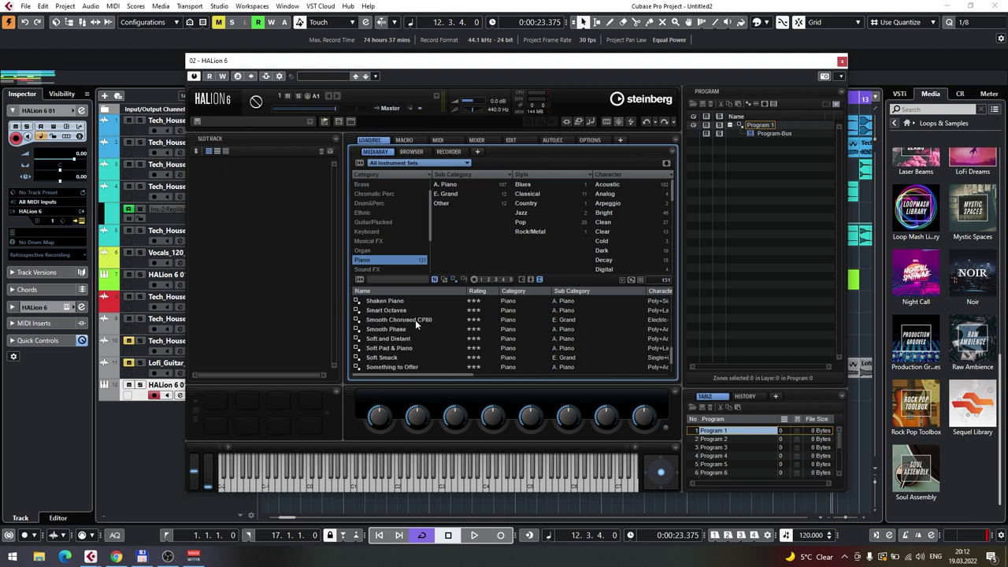
pyautogui.scroll(6, 401, 329)
pyautogui.scroll(15, 405, 327)
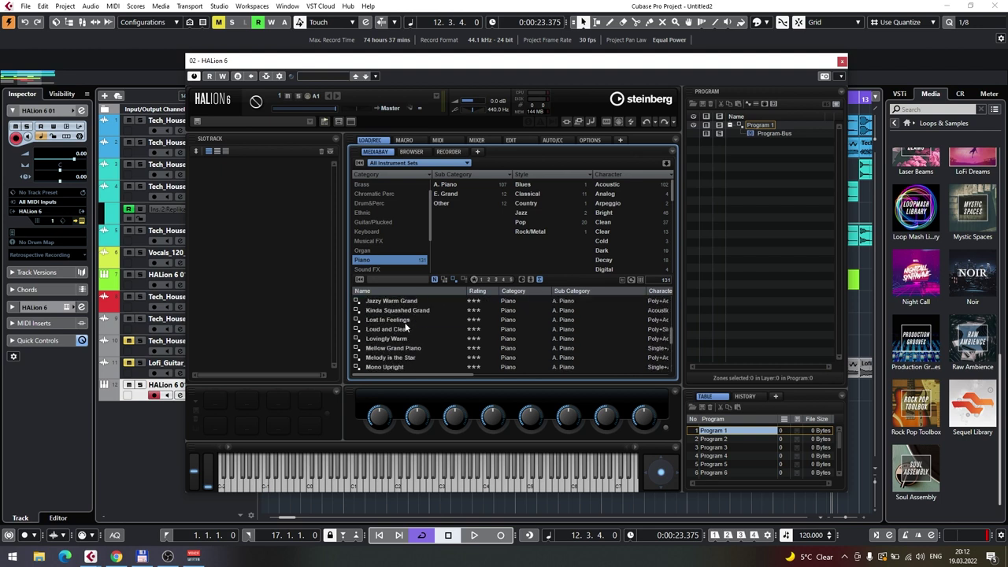
pyautogui.doubleClick(391, 339)
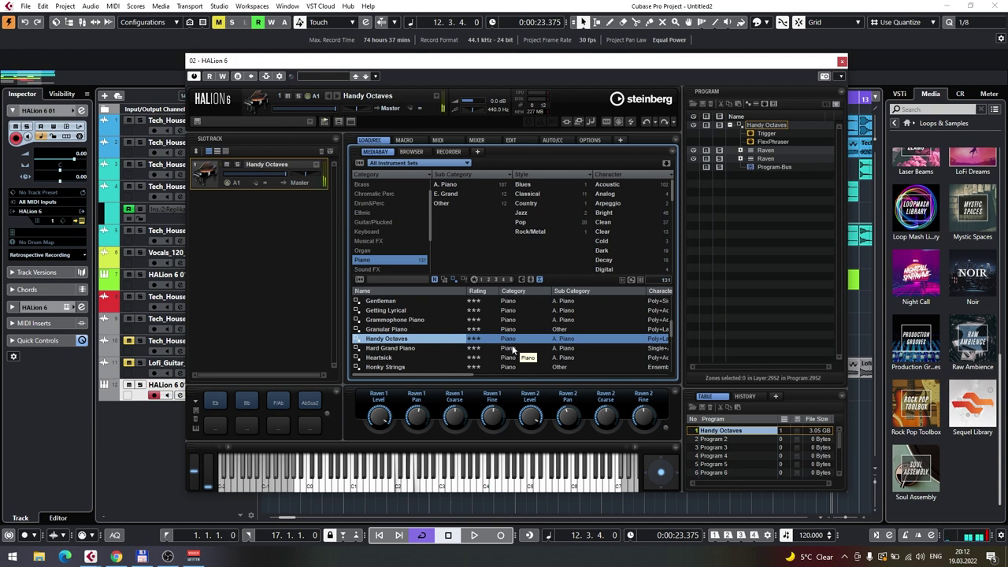
# Step: Load the Honky Tonkin' piano preset, try it over the playing arrangement and clear the Piano filter
pyautogui.scroll(-2, 405, 350)
pyautogui.doubleClick(404, 341)
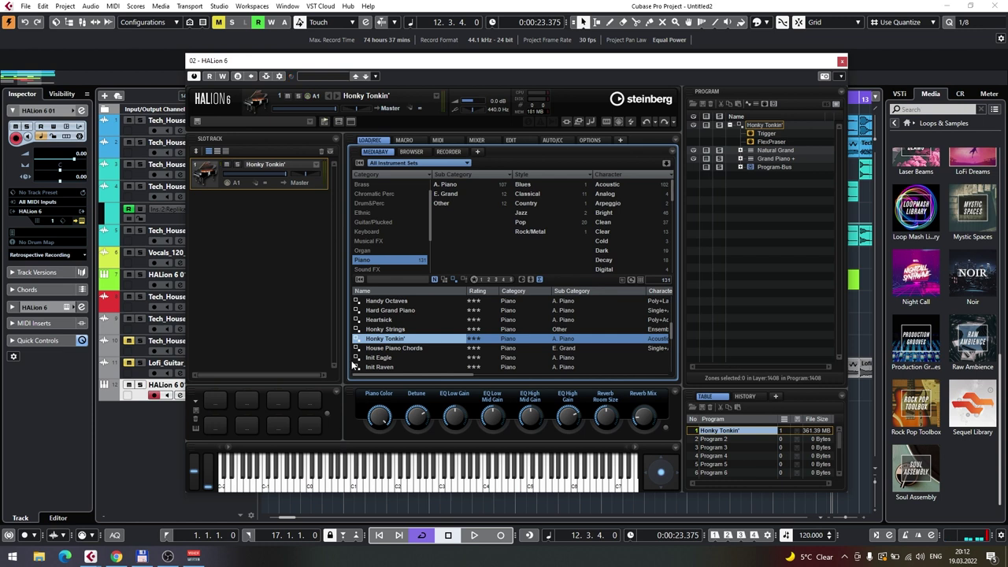
pyautogui.press('space')
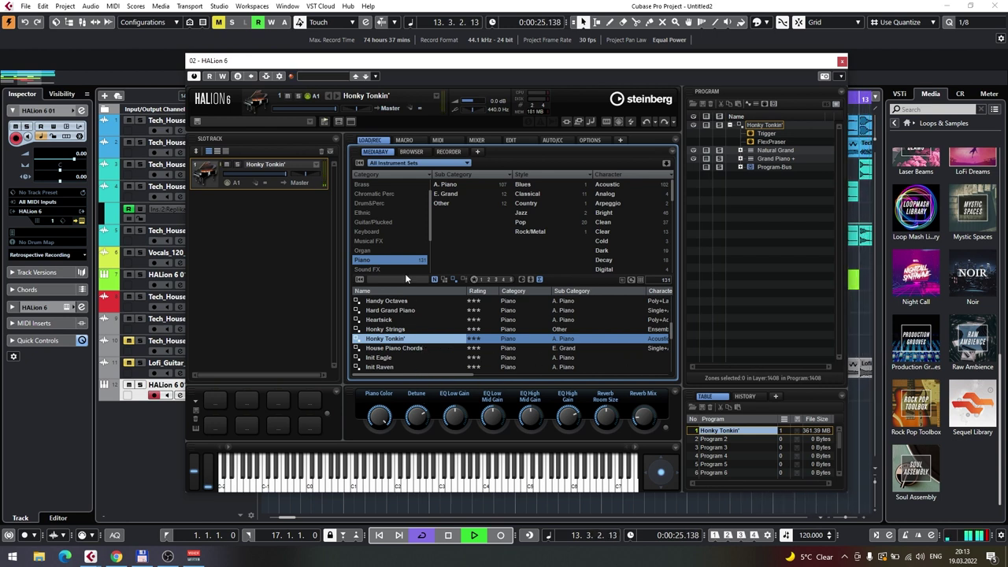
pyautogui.click(384, 259)
pyautogui.scroll(-2, 380, 244)
pyautogui.press('space')
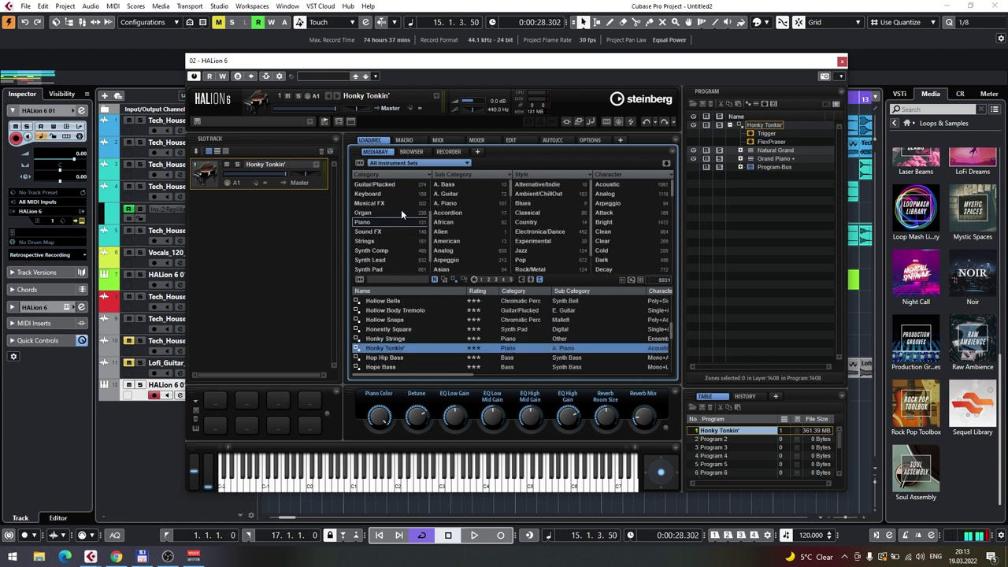
# Step: Filter the HALion presets to the Musical FX category and load Ancestors
pyautogui.scroll(2, 398, 258)
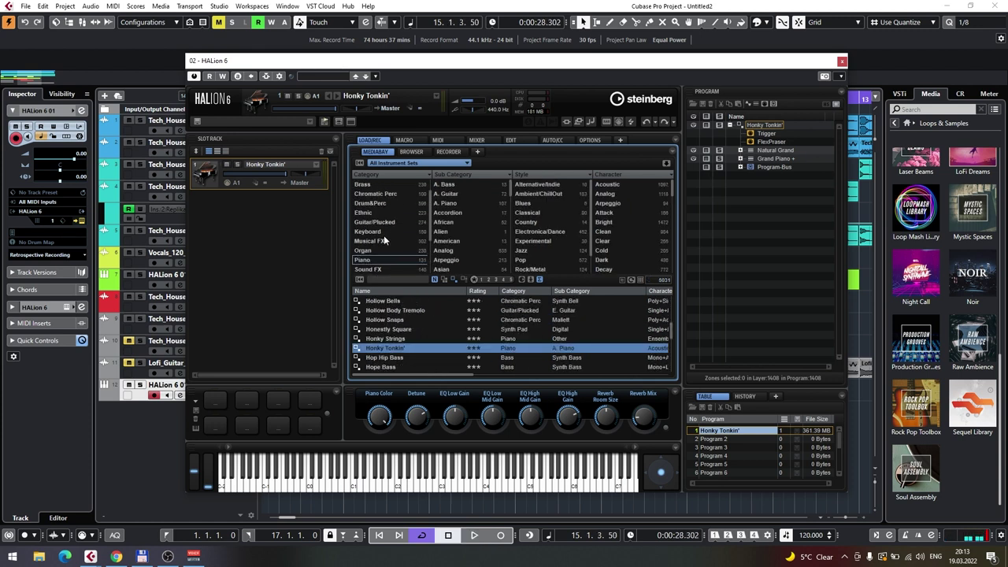
pyautogui.click(375, 241)
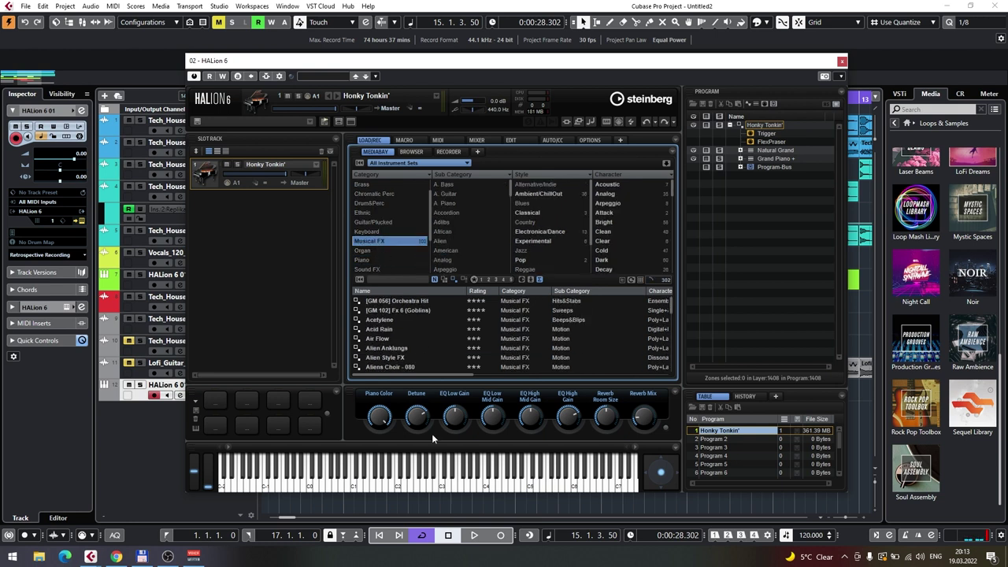
pyautogui.scroll(-2, 400, 351)
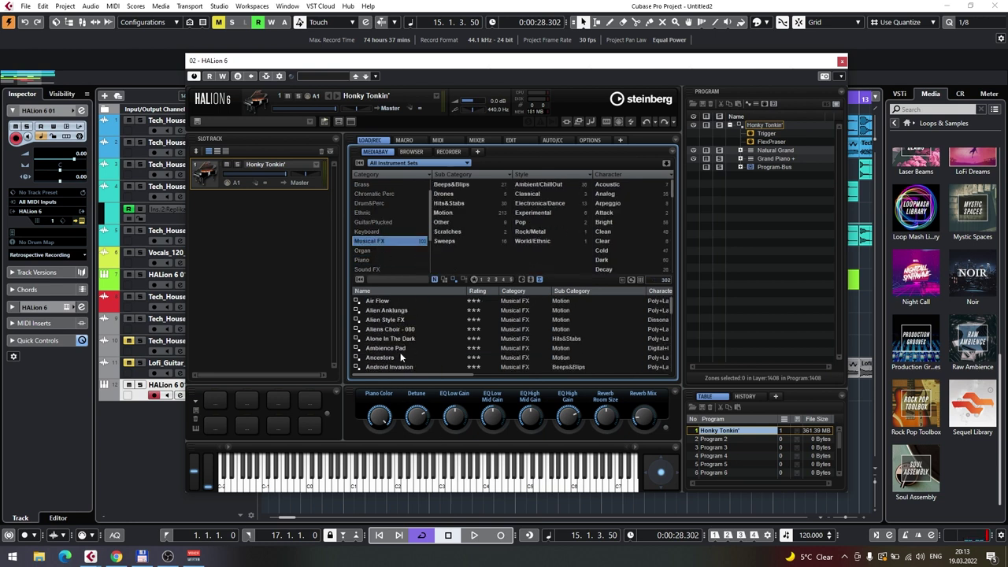
pyautogui.click(399, 357)
pyautogui.doubleClick(399, 357)
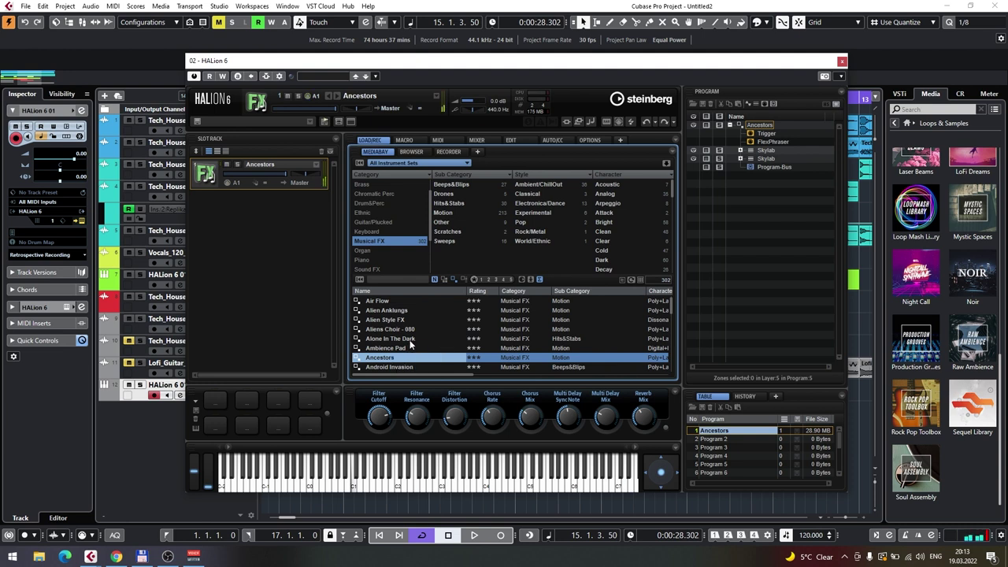
# Step: Try the Ancestors preset over the playing arrangement, replace it with Asian Anklungs and stop playback
pyautogui.press('space')
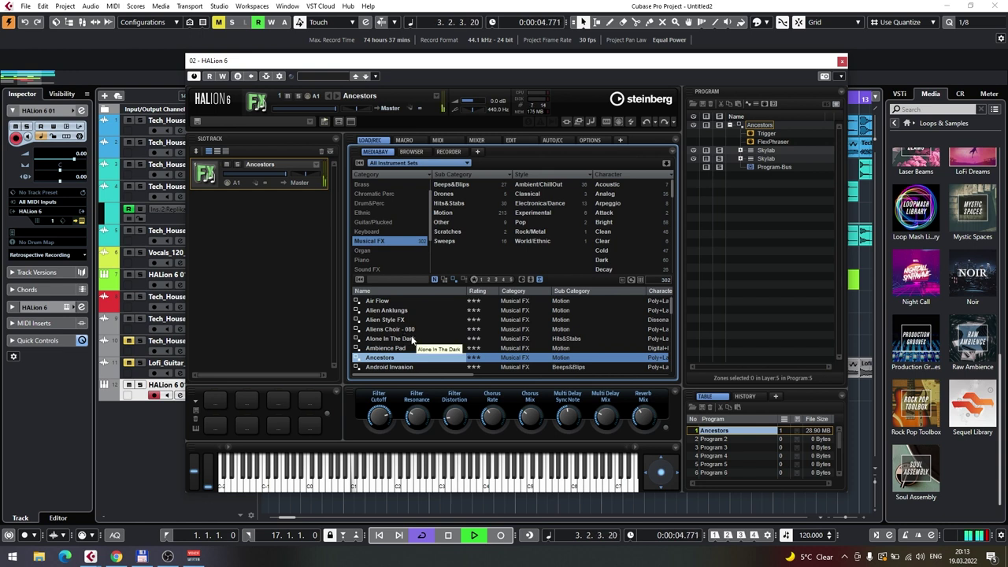
pyautogui.scroll(-3, 411, 338)
pyautogui.doubleClick(393, 330)
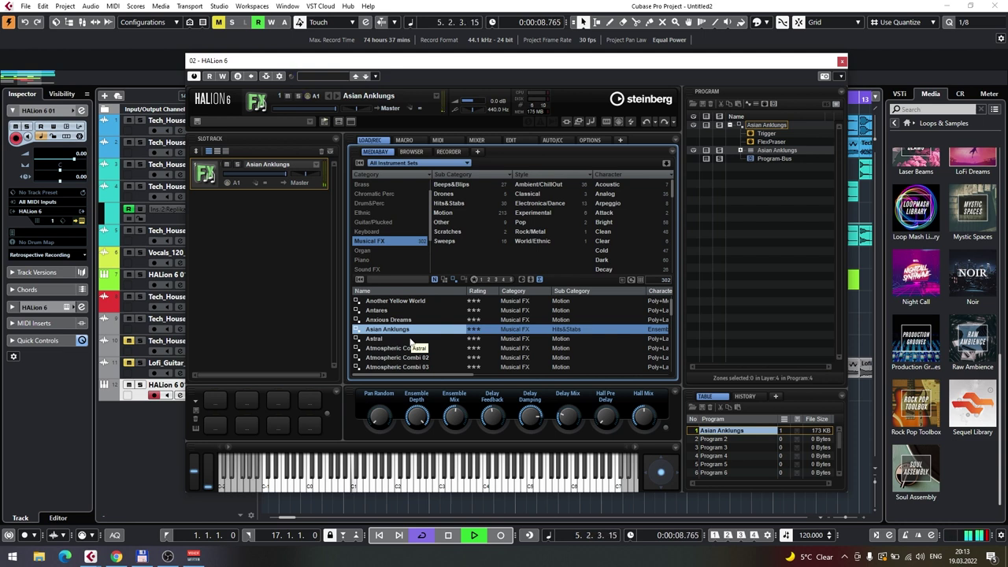
pyautogui.press('space')
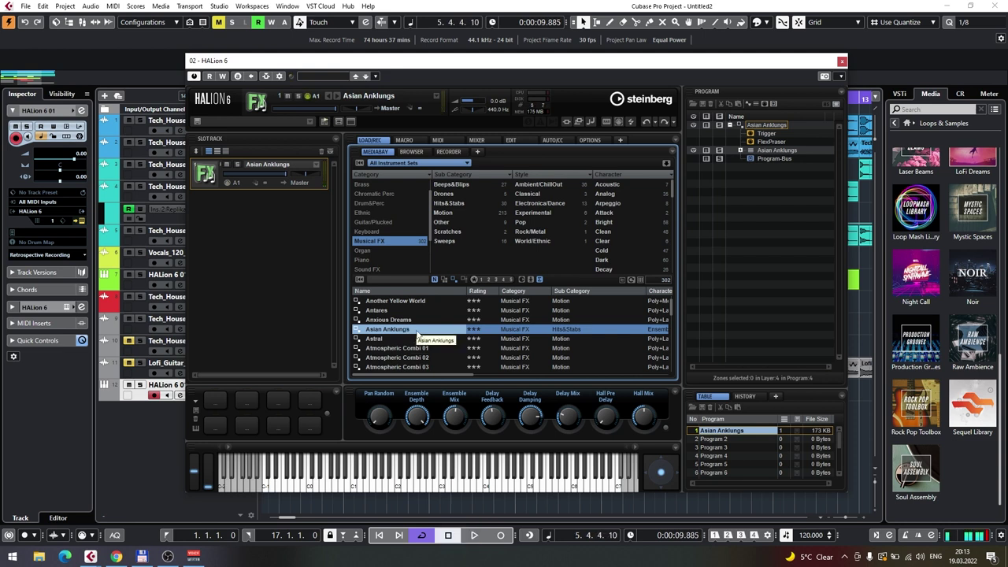
# Step: Try the Musical FX preset Atmospheric Combi 01, replacing it with Atonal Transform
pyautogui.doubleClick(402, 351)
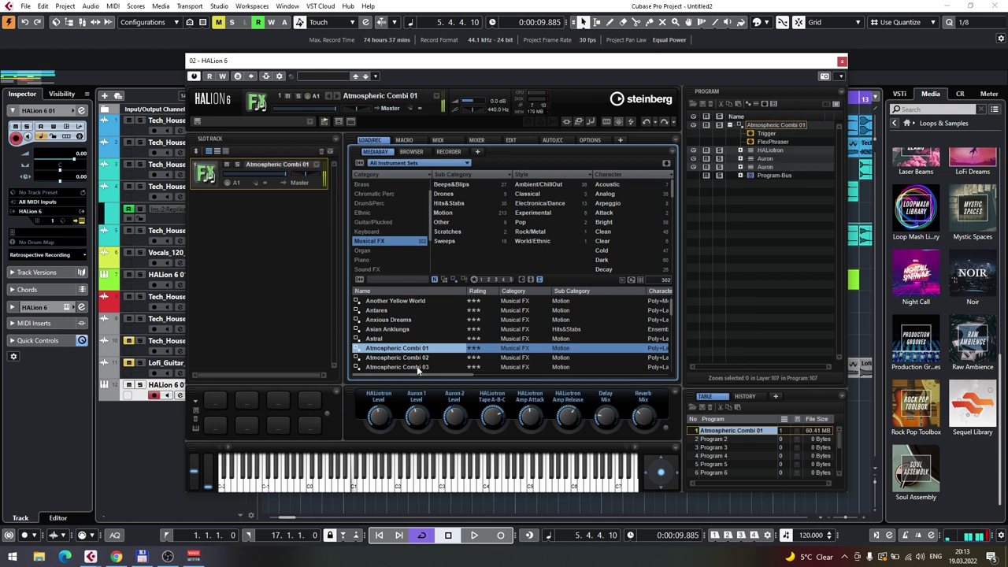
pyautogui.scroll(-4, 421, 361)
pyautogui.doubleClick(410, 331)
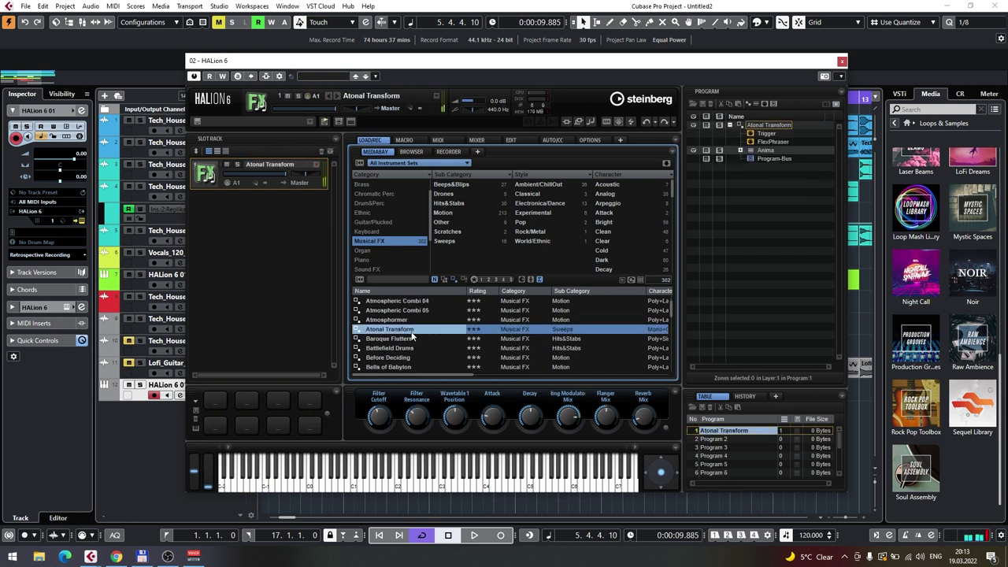
# Step: Try the Musical FX presets Atmosphormer, Battlefield Drums, Before Deciding and Beyond The Black Shadows one after another
pyautogui.doubleClick(402, 320)
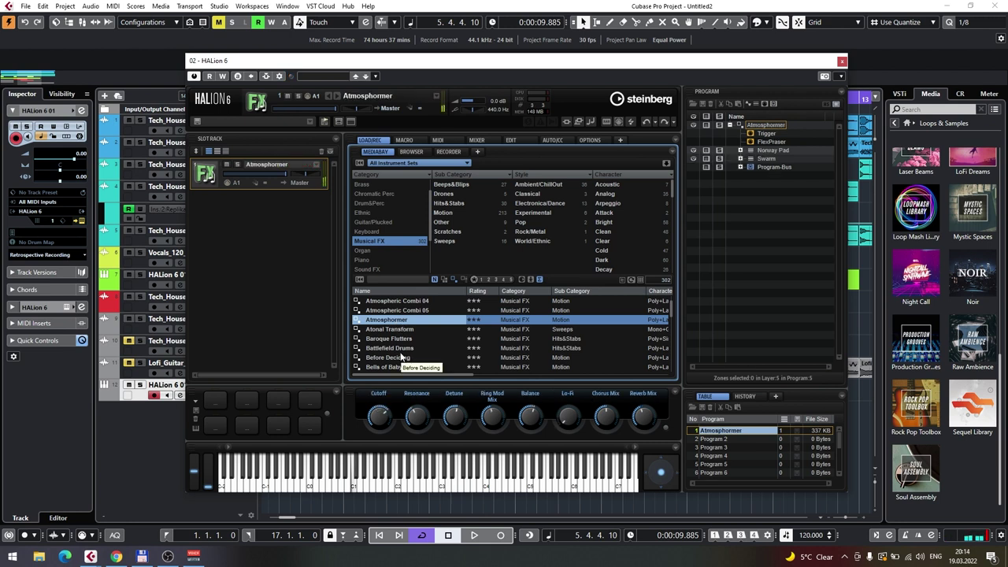
pyautogui.click(400, 349)
pyautogui.doubleClick(402, 351)
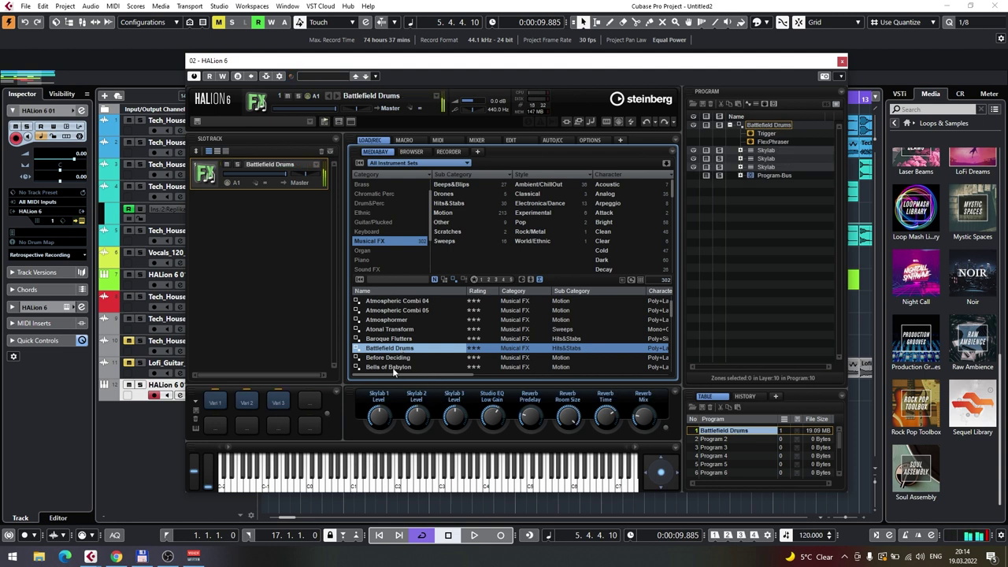
pyautogui.doubleClick(391, 358)
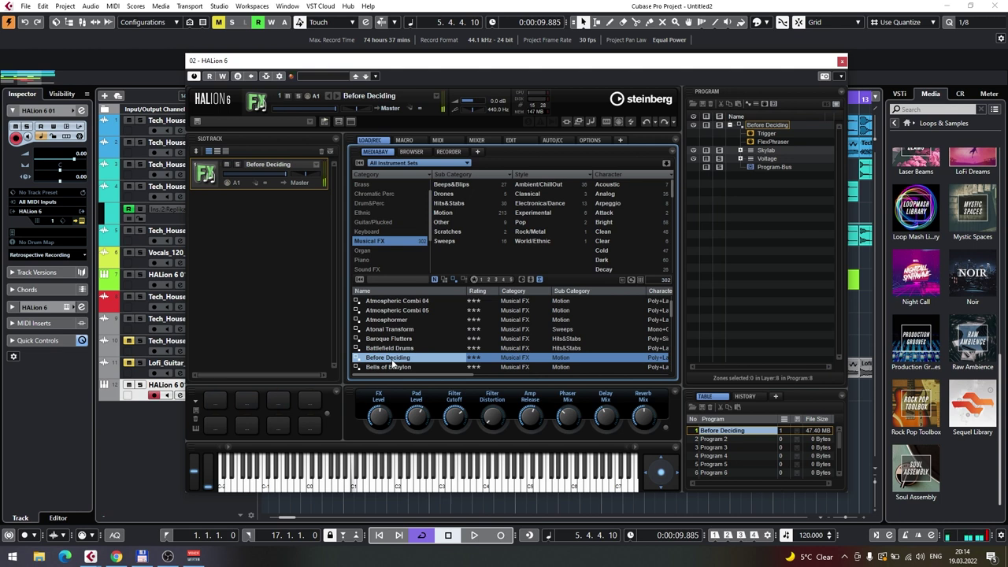
pyautogui.scroll(-2, 397, 361)
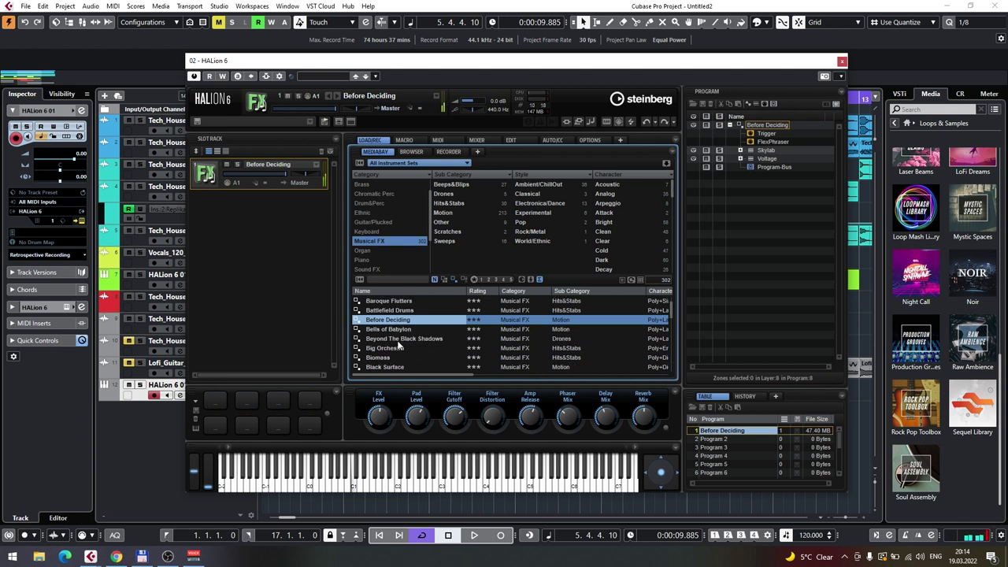
pyautogui.doubleClick(399, 342)
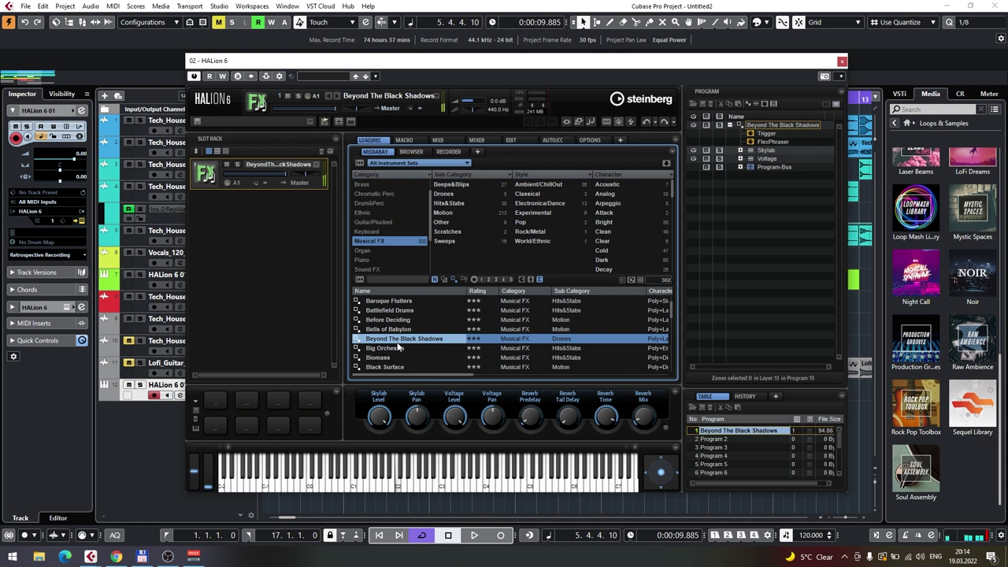
# Step: Load the Black Surface preset, try it over the playing arrangement and close the HALion window
pyautogui.doubleClick(389, 367)
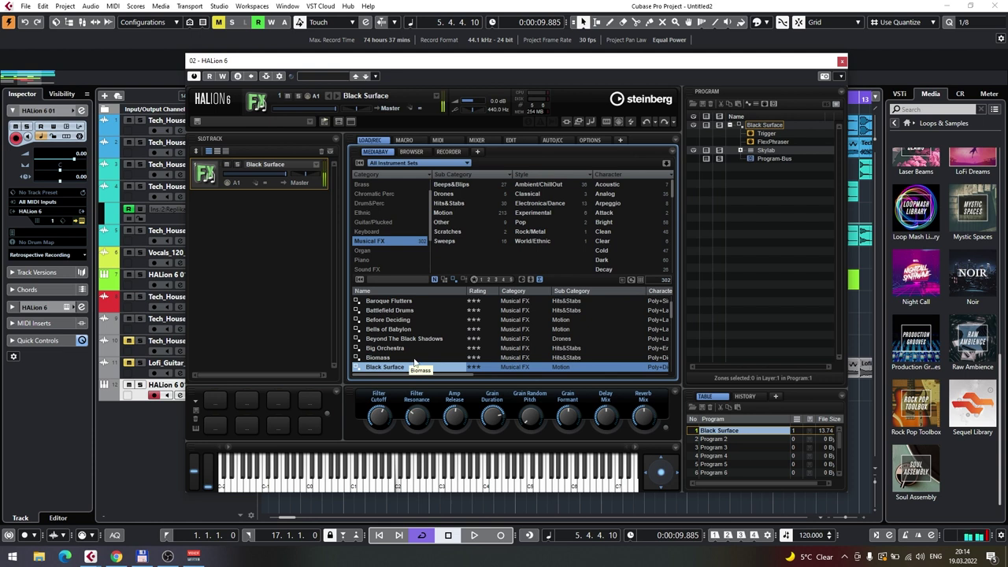
pyautogui.press('space')
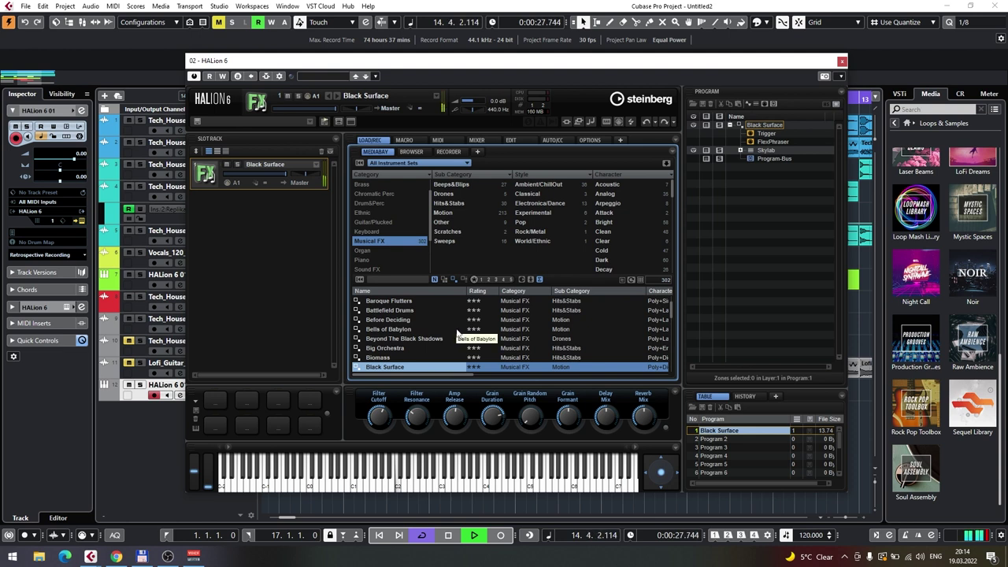
pyautogui.press('space')
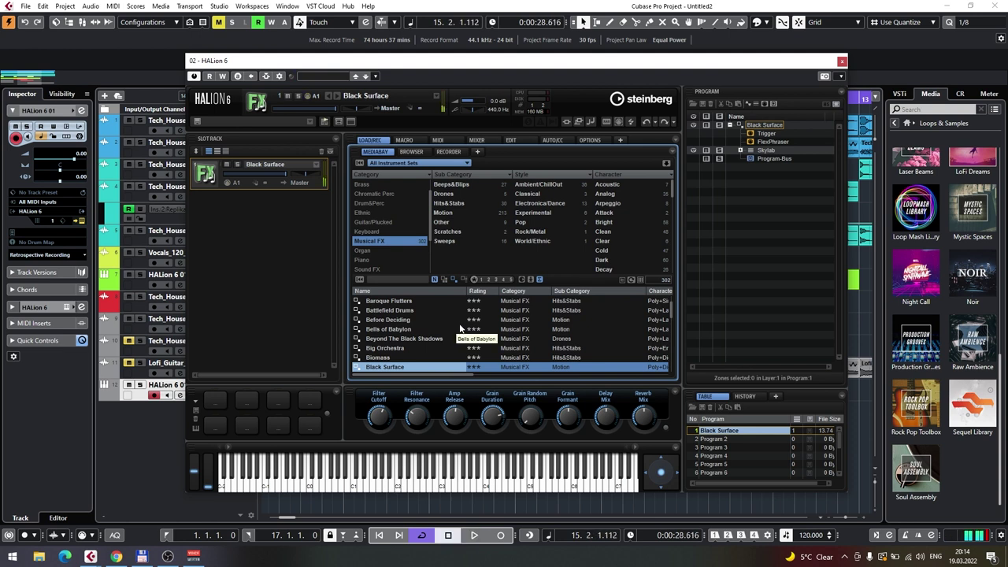
pyautogui.click(842, 61)
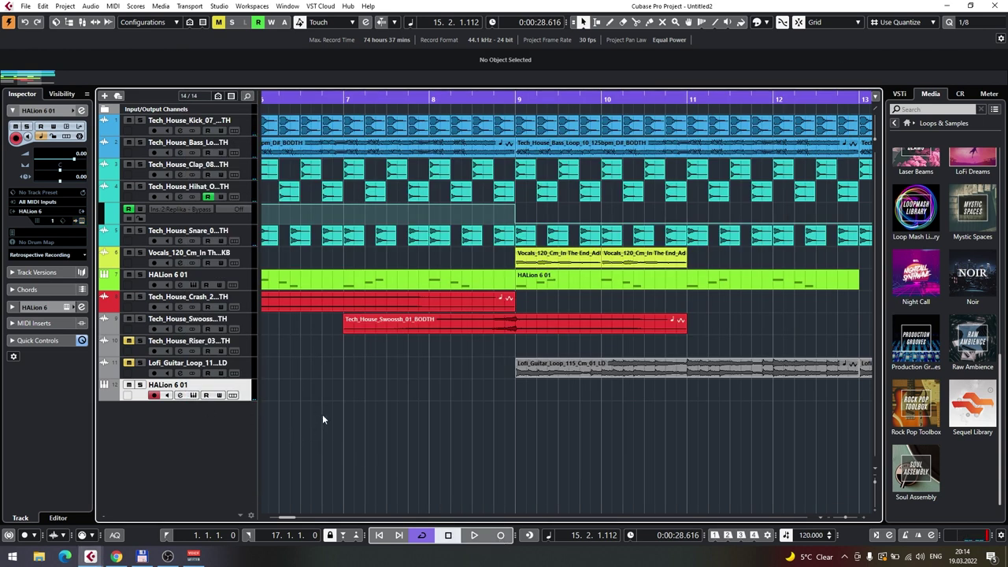
# Step: Draw an eight-bar MIDI part from bar 1 to bar 9 on the second HALion 6 track
pyautogui.hscroll(-5, 322, 419)
pyautogui.scroll(-3, 706, 478)
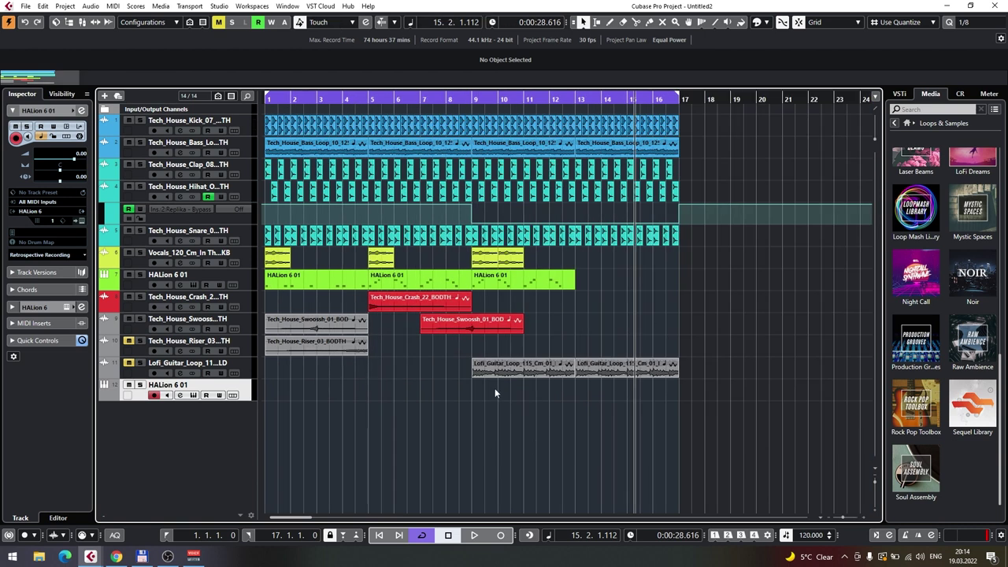
pyautogui.click(609, 22)
pyautogui.moveTo(272, 388); pyautogui.dragTo(471, 389)
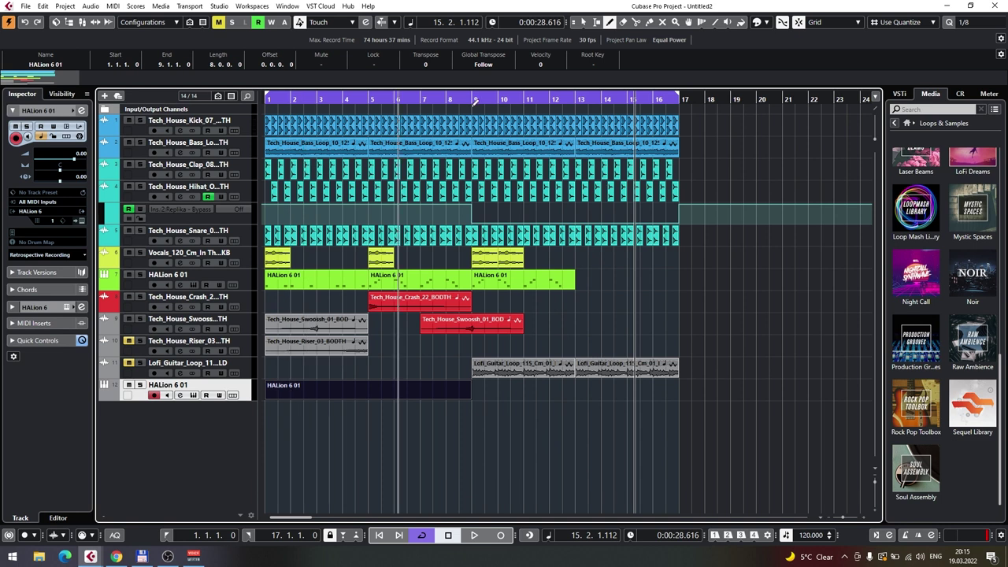
pyautogui.click(584, 22)
# Step: Add a C2 note at the start of the new part, extend it to the full eight bars and close the note editor
pyautogui.doubleClick(297, 389)
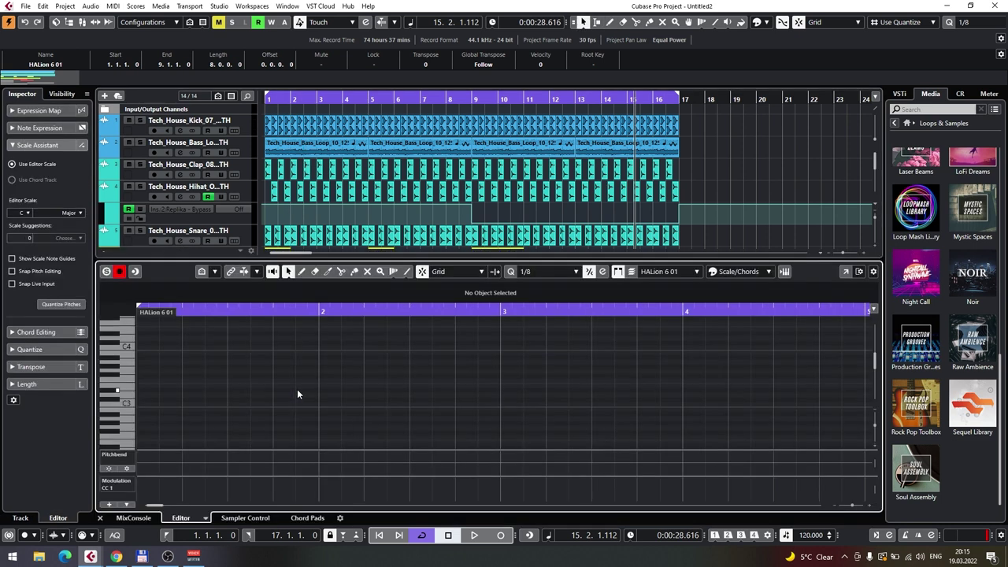
pyautogui.moveTo(313, 372); pyautogui.dragTo(567, 389)
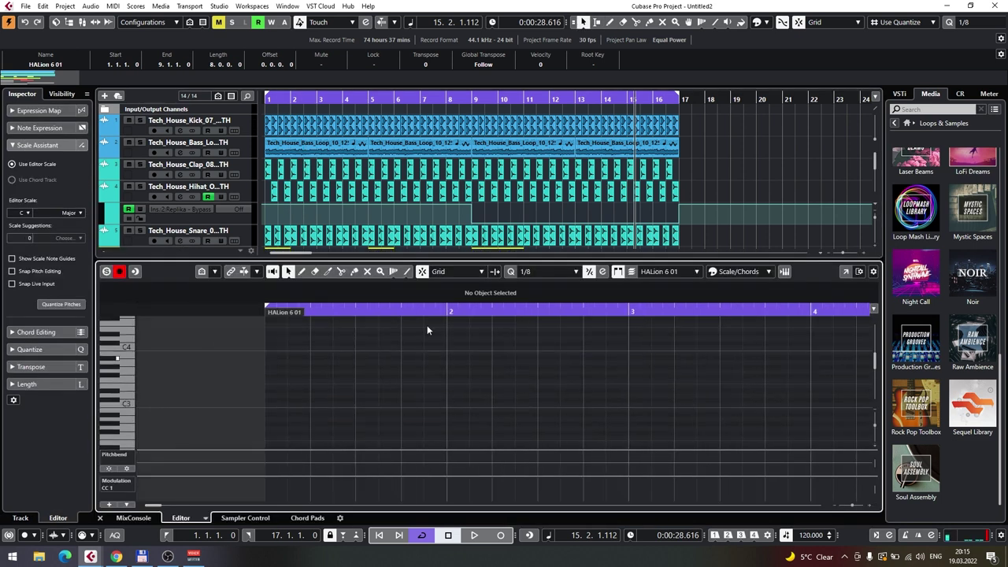
pyautogui.scroll(-3, 425, 335)
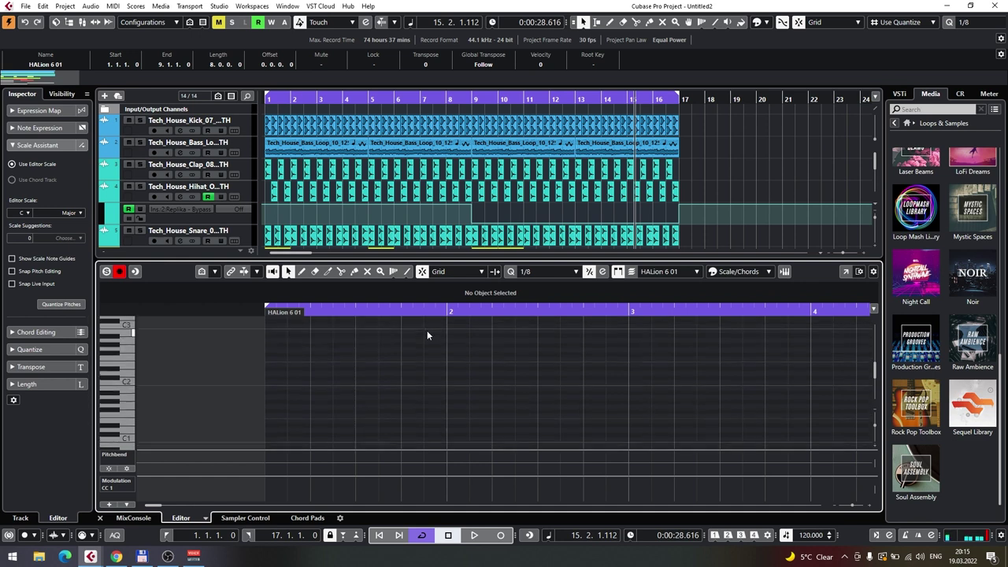
pyautogui.doubleClick(265, 383)
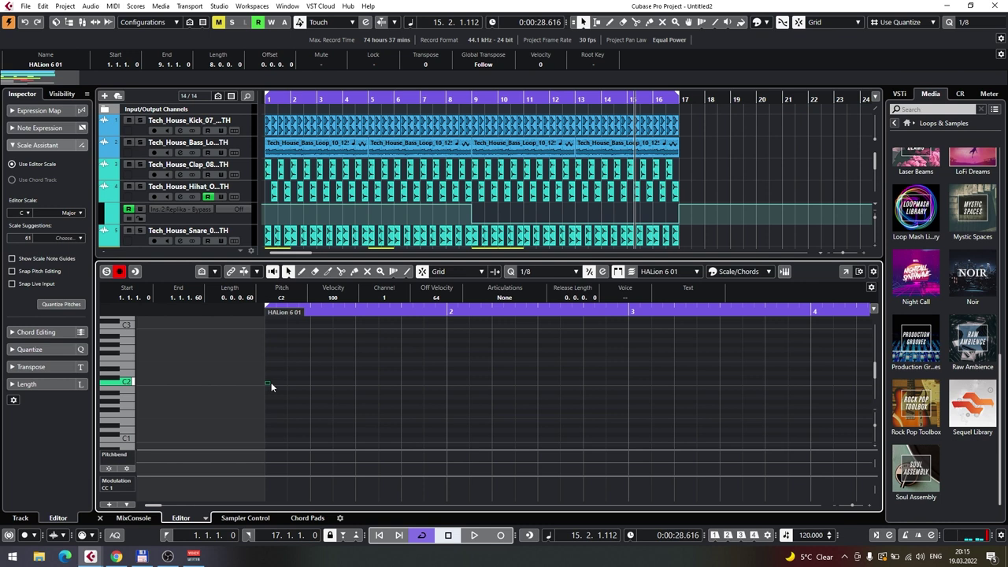
pyautogui.moveTo(269, 383); pyautogui.dragTo(586, 385)
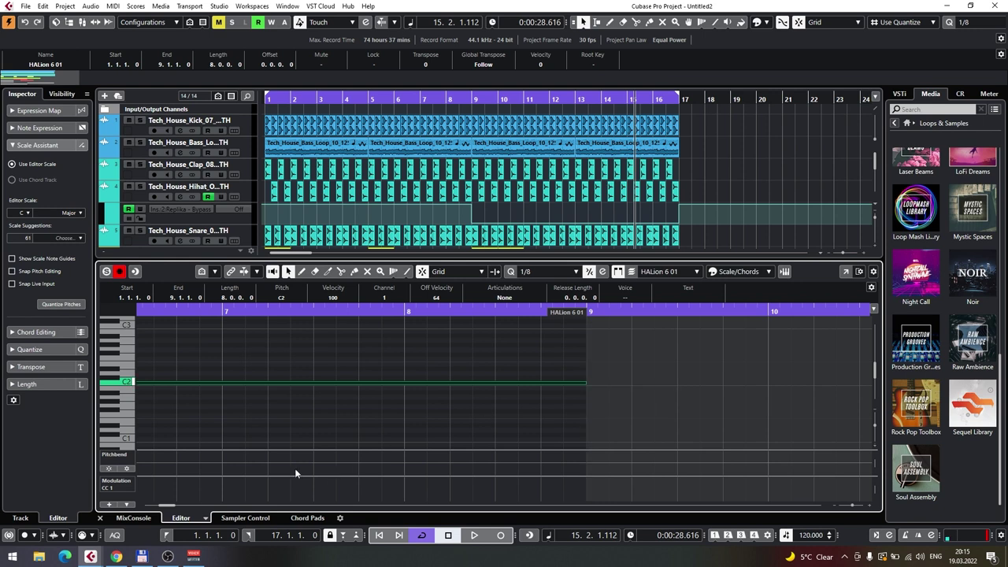
pyautogui.click(100, 518)
# Step: Play the arrangement from bar 1 and lower the new HALion track's volume to -5.07, checking its instrument window
pyautogui.moveTo(367, 100); pyautogui.dragTo(173, 100)
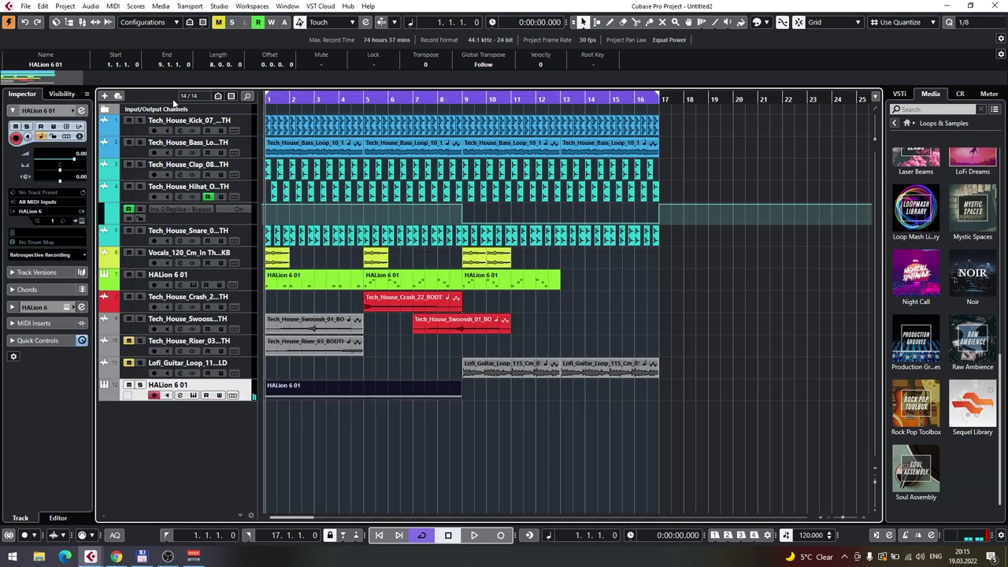
pyautogui.press('space')
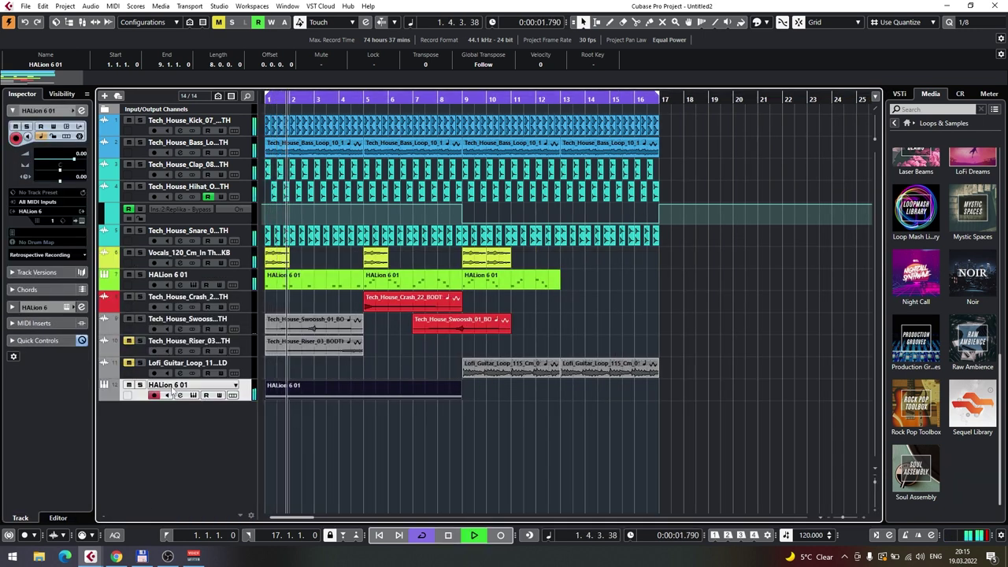
pyautogui.moveTo(73, 160); pyautogui.dragTo(65, 160)
pyautogui.click(194, 393)
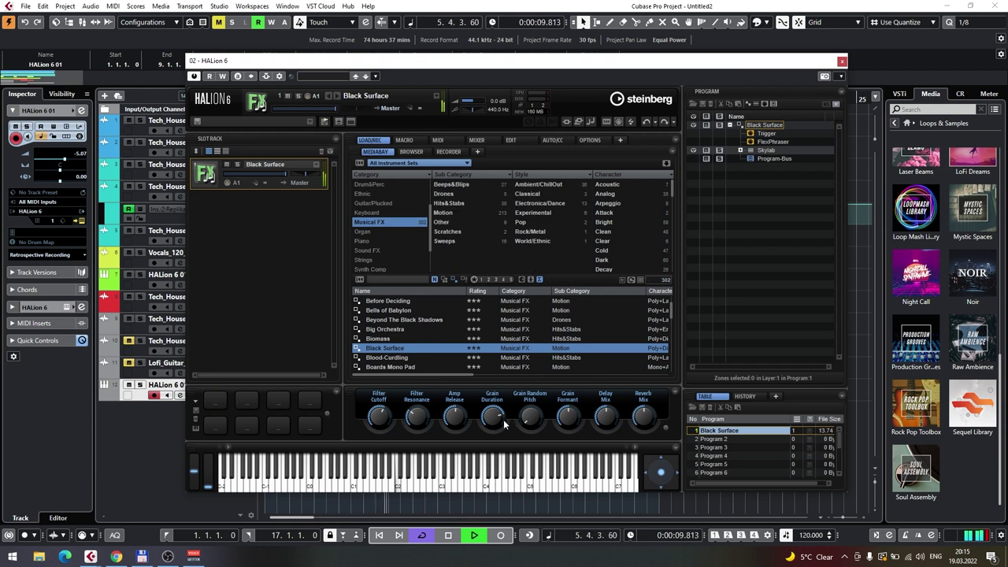
pyautogui.click(841, 61)
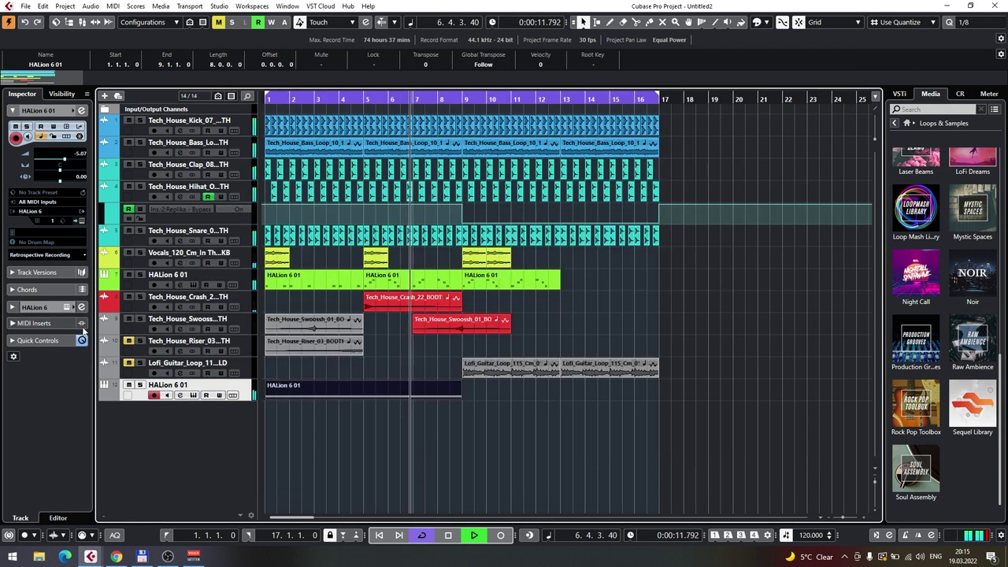
# Step: Insert StudioEQ in the first audio insert slot of the new HALion track
pyautogui.click(38, 292)
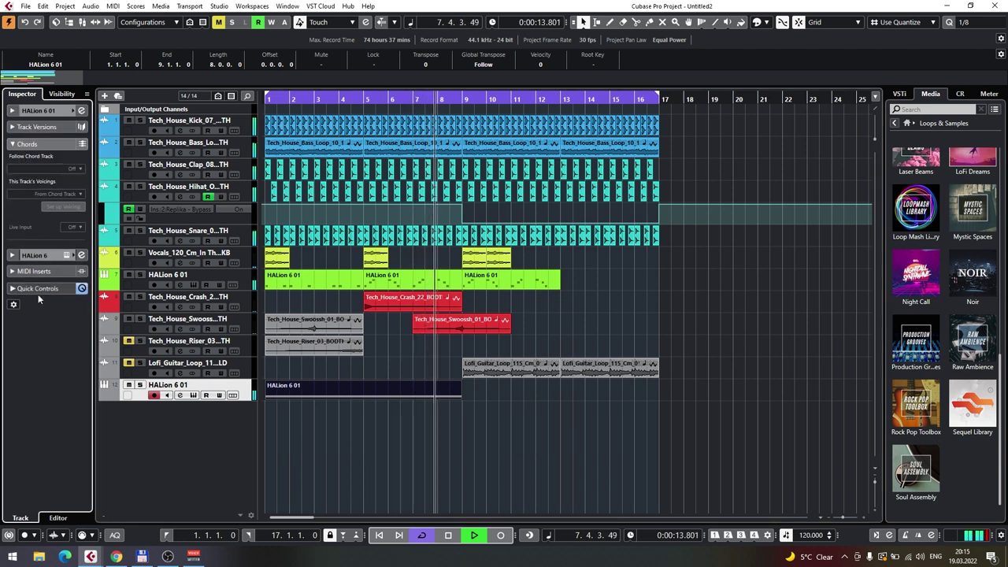
pyautogui.click(37, 127)
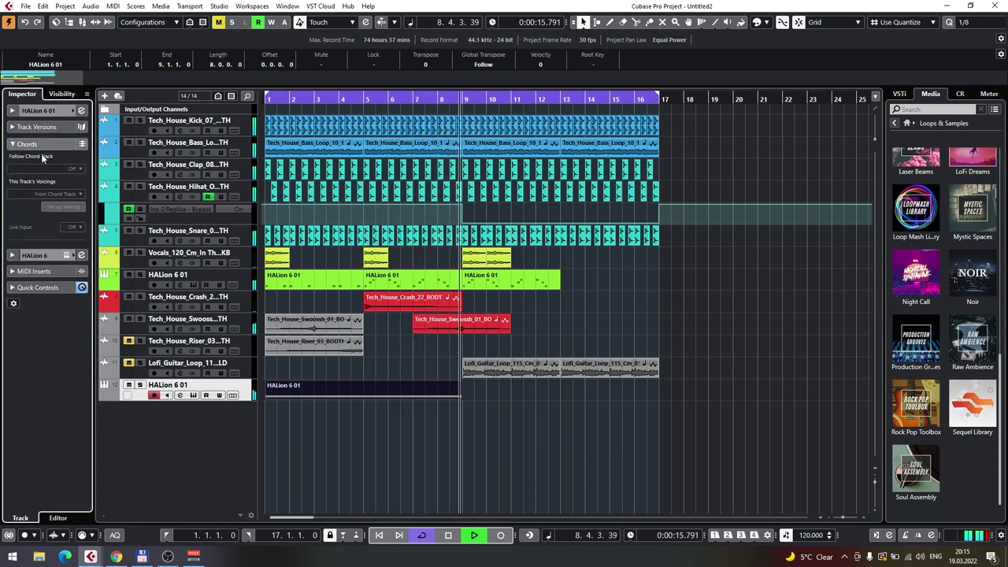
pyautogui.click(43, 111)
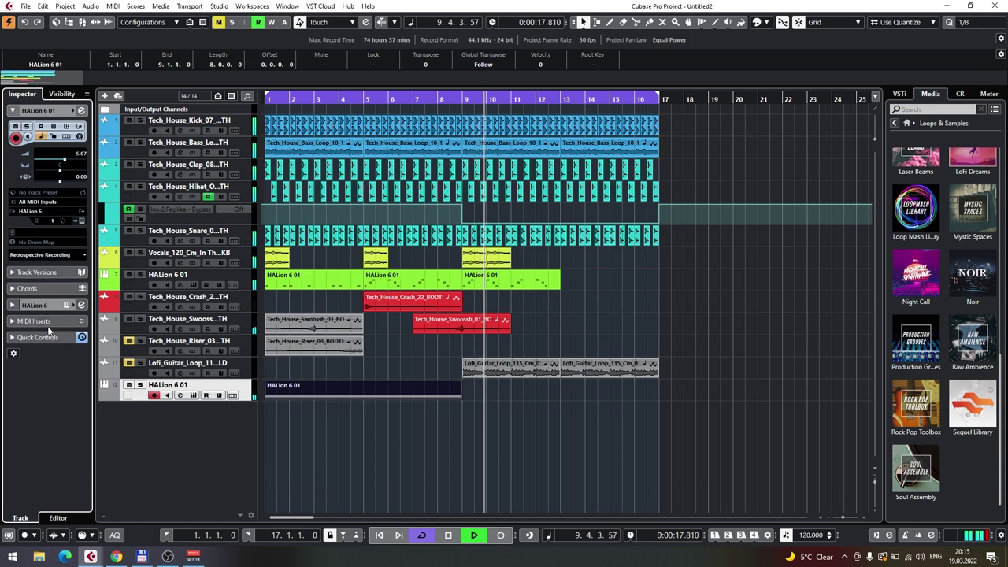
pyautogui.click(32, 322)
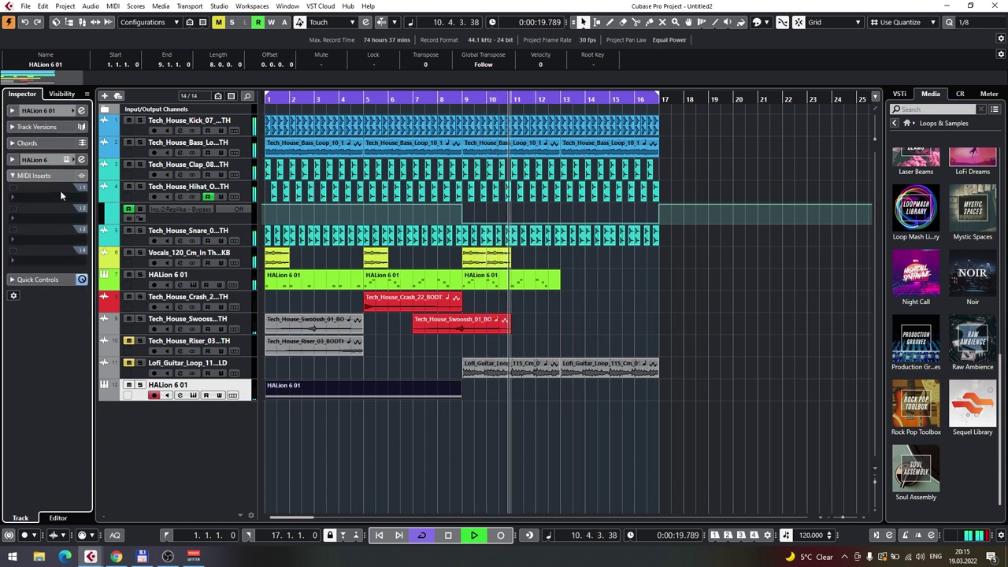
pyautogui.click(45, 161)
pyautogui.click(38, 194)
pyautogui.click(52, 224)
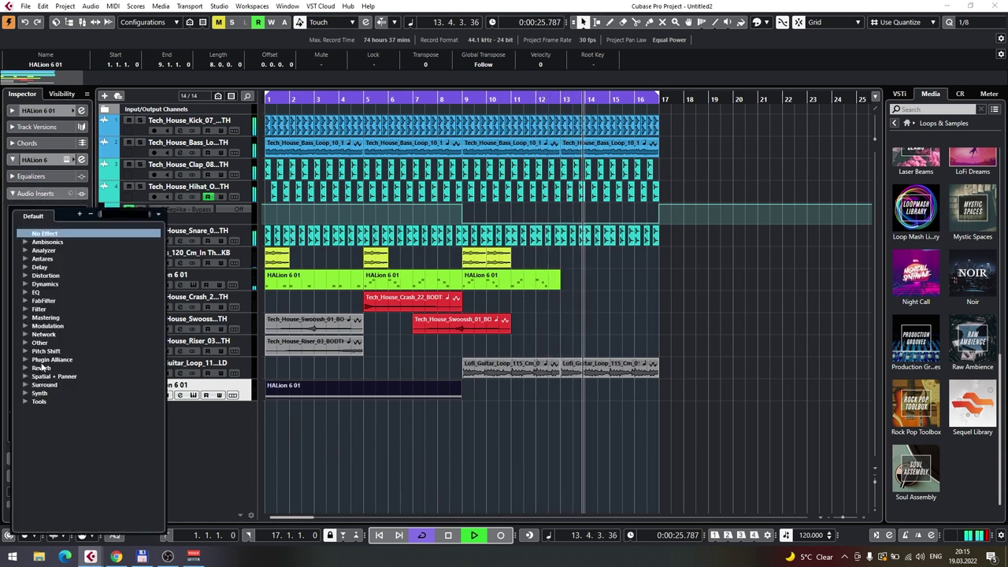
pyautogui.click(33, 294)
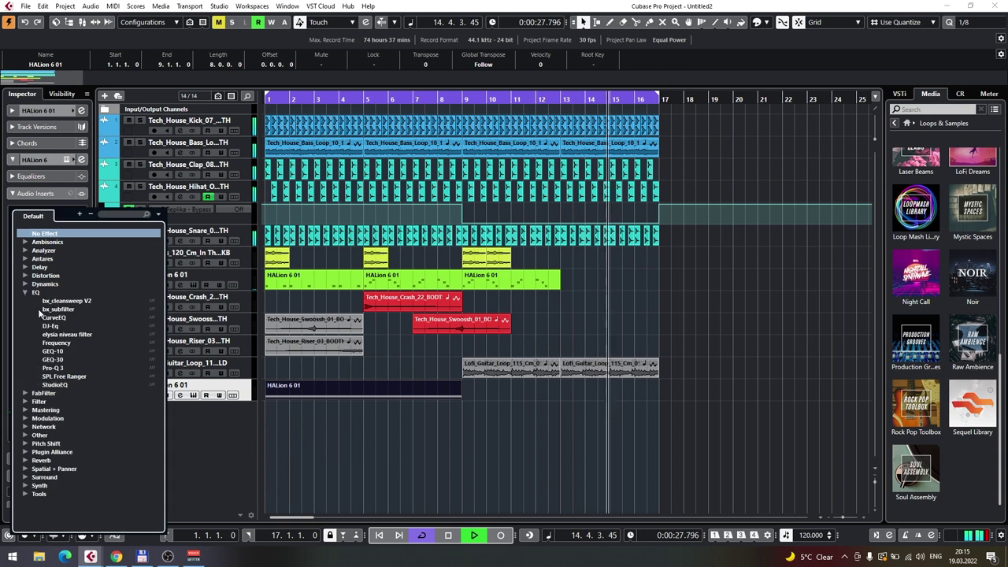
pyautogui.click(54, 384)
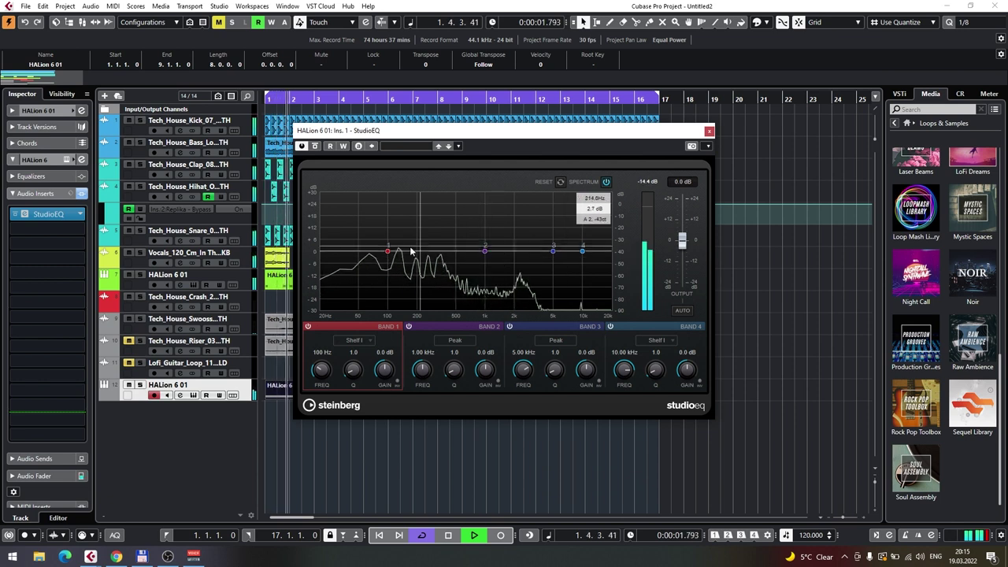
# Step: Try different filter types on StudioEQ's band 1 and set it to Cut at 57 Hz
pyautogui.moveTo(387, 252); pyautogui.dragTo(338, 287)
pyautogui.click(353, 340)
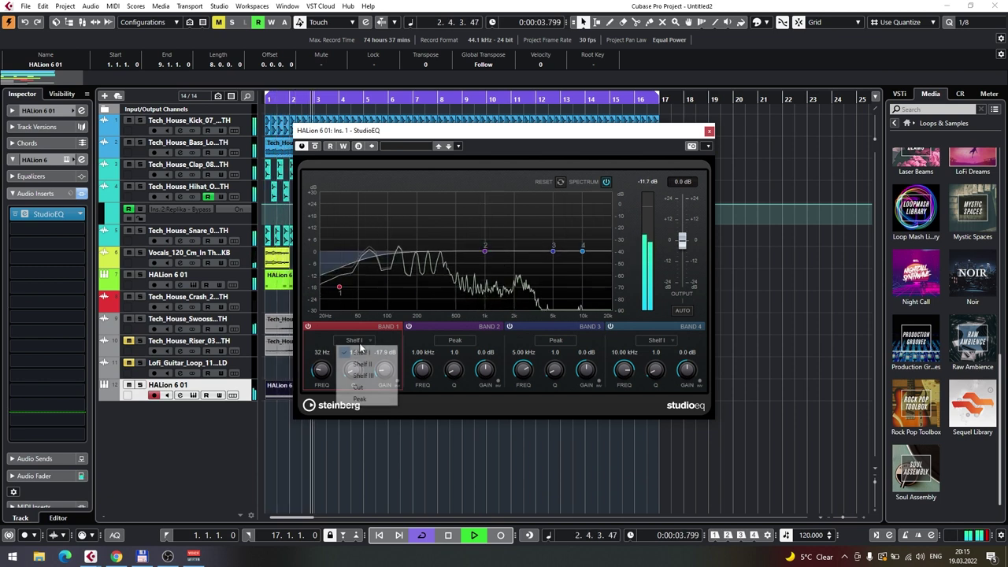
pyautogui.click(359, 398)
pyautogui.click(354, 340)
pyautogui.click(359, 386)
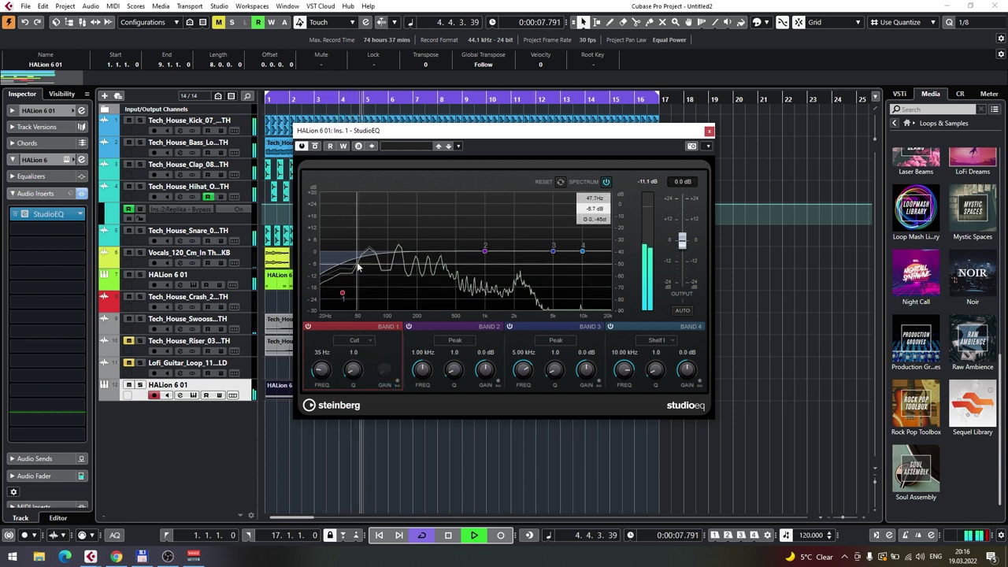
pyautogui.click(362, 344)
pyautogui.click(360, 375)
pyautogui.click(362, 345)
pyautogui.click(359, 387)
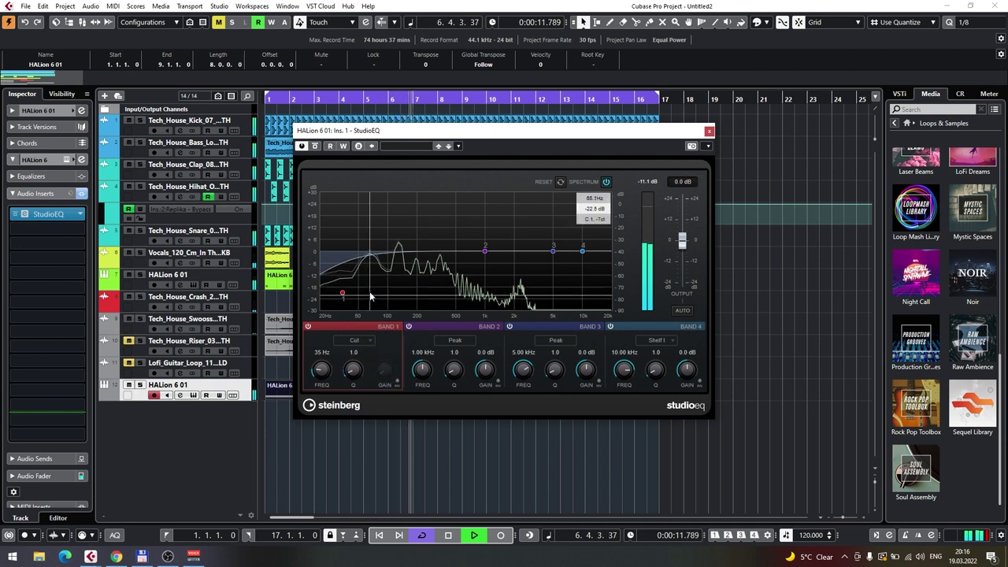
pyautogui.moveTo(323, 367); pyautogui.dragTo(326, 362)
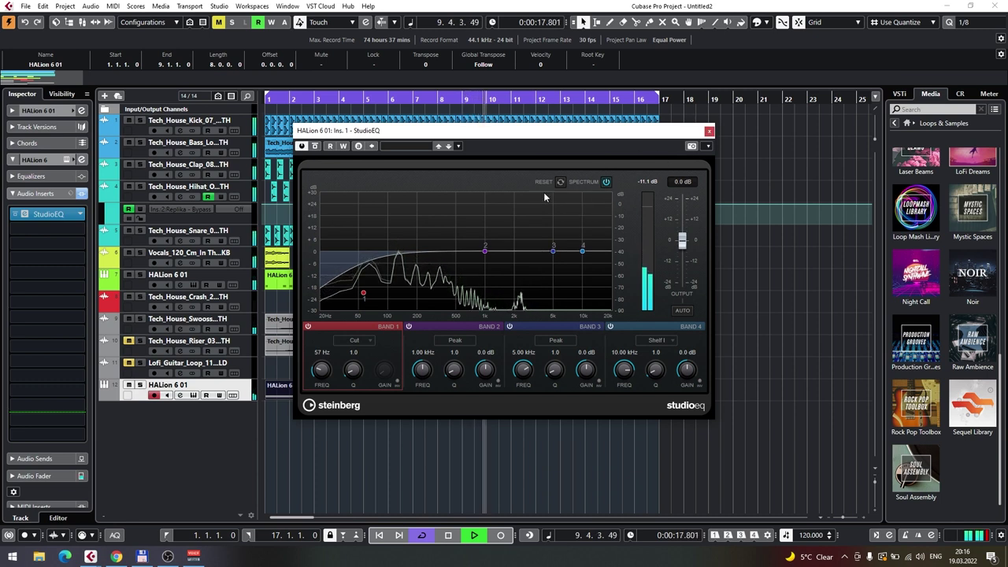
# Step: Move StudioEQ's band 2 to about 1.47 kHz and -0.5 dB, close the equalizer and stop playback
pyautogui.moveTo(485, 251)
pyautogui.mouseDown()
pyautogui.moveTo(364, 253)
pyautogui.moveTo(501, 253)
pyautogui.mouseUp()
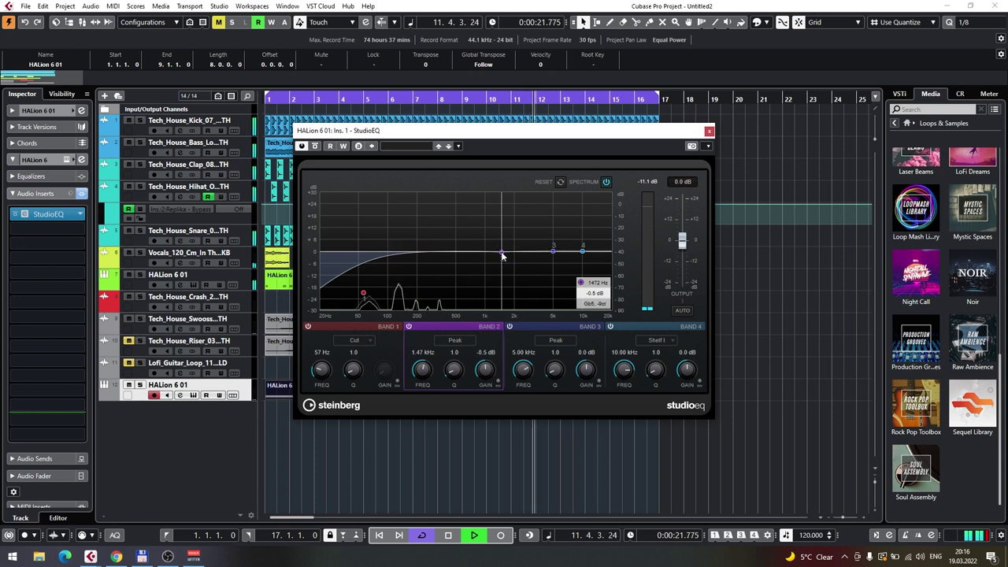
pyautogui.click(709, 131)
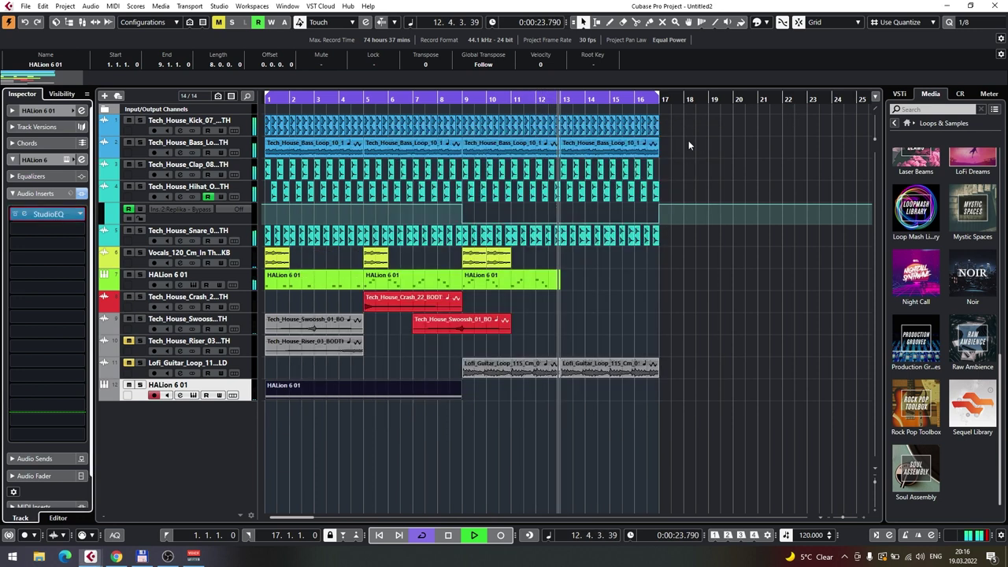
pyautogui.click(462, 408)
pyautogui.press('space')
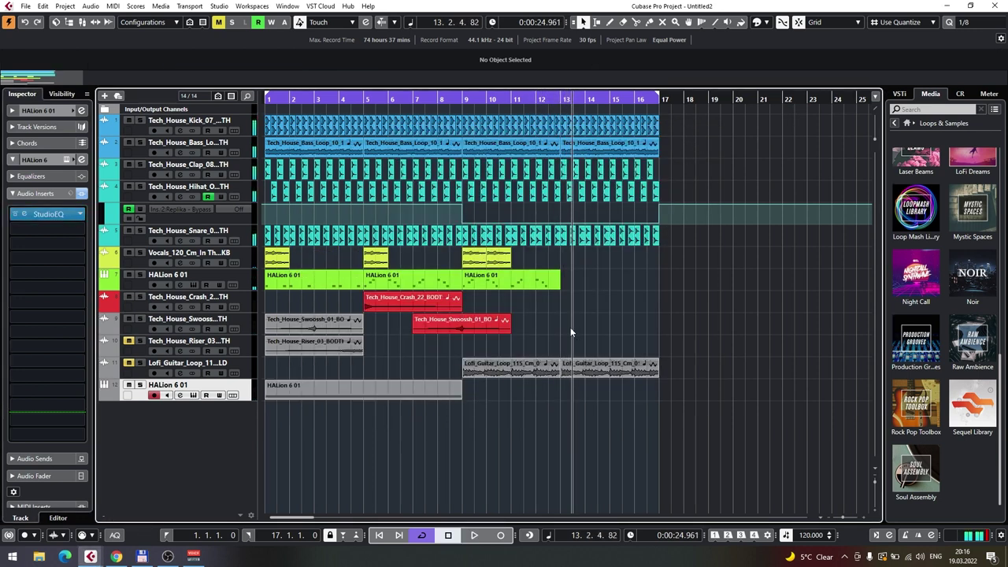